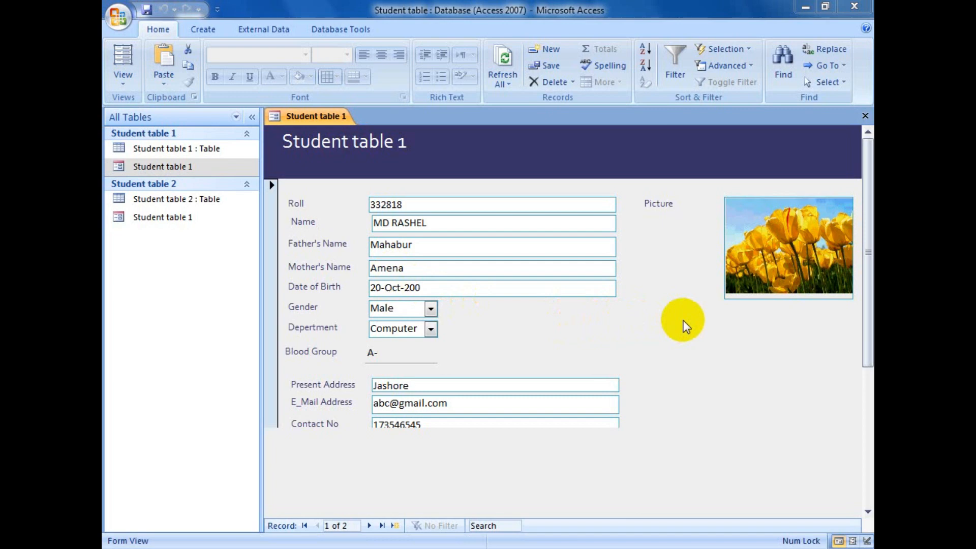
Open the Student table database from New folder on the Desktop.
key(ctrl+o)
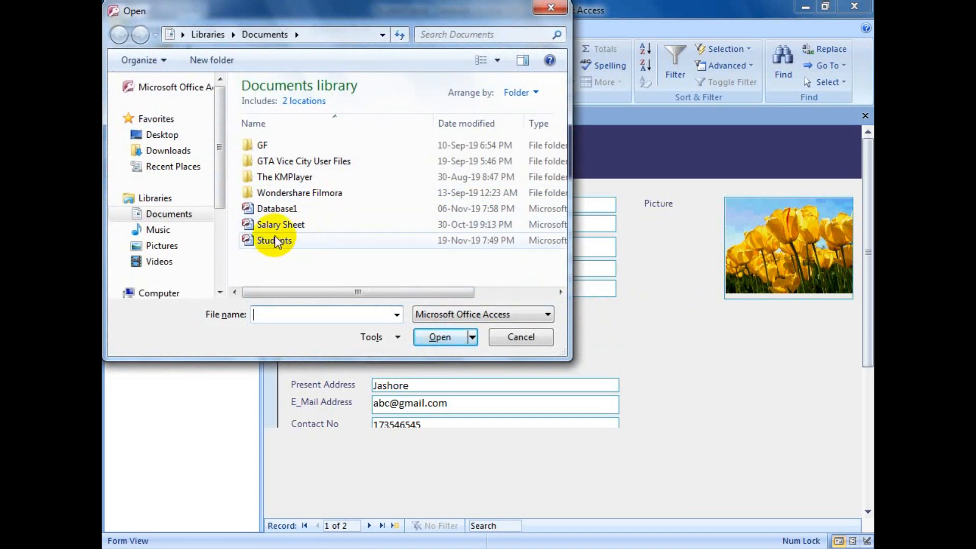
click(152, 139)
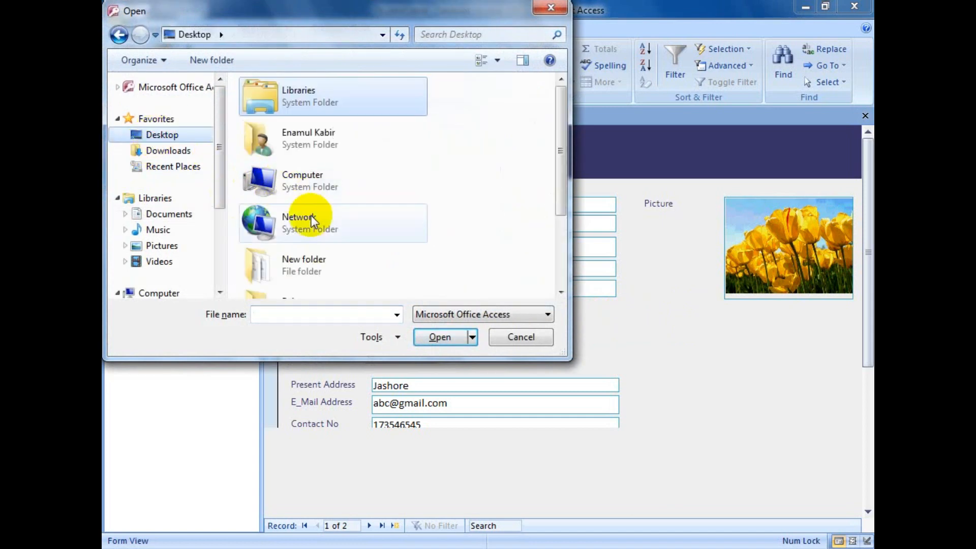
double_click(309, 264)
click(282, 139)
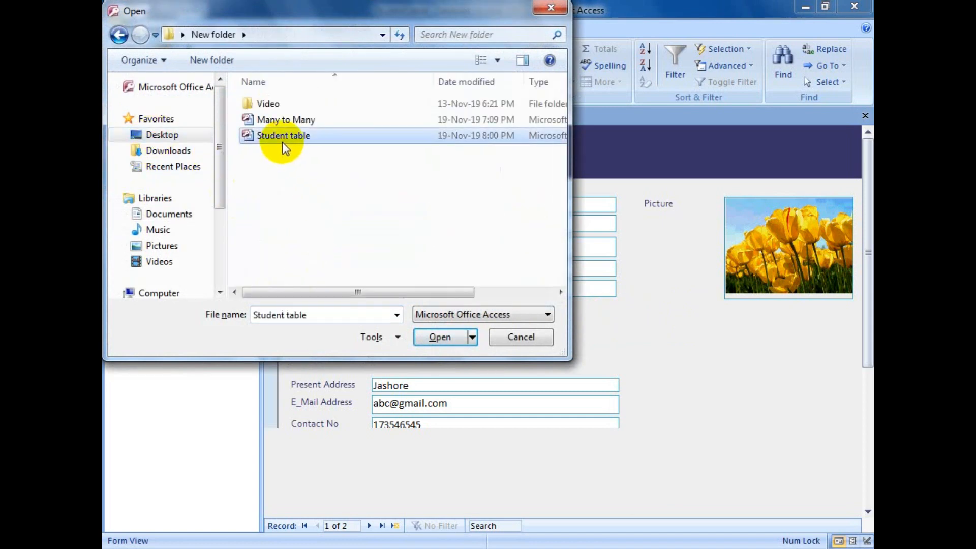
click(440, 337)
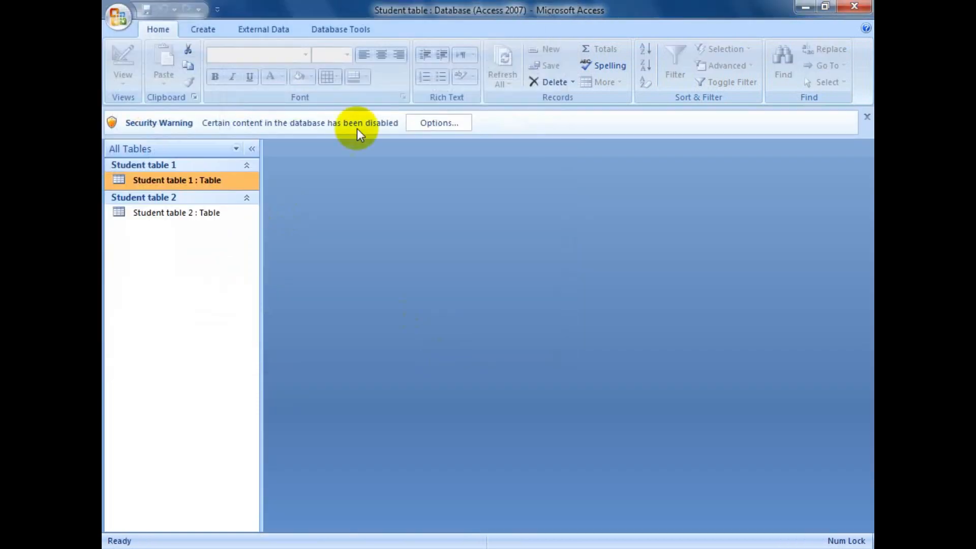
Enable the blocked content of the database for this session.
click(426, 123)
click(354, 328)
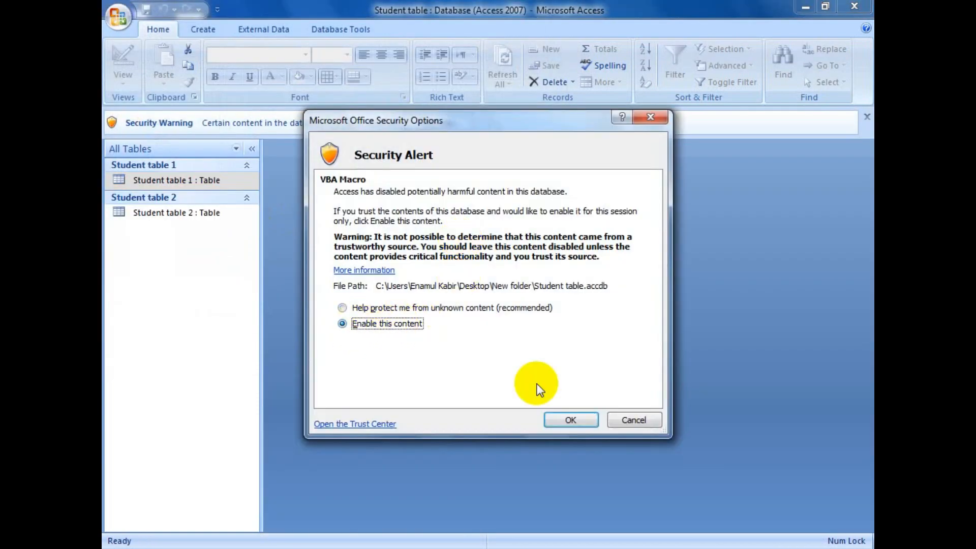
click(577, 425)
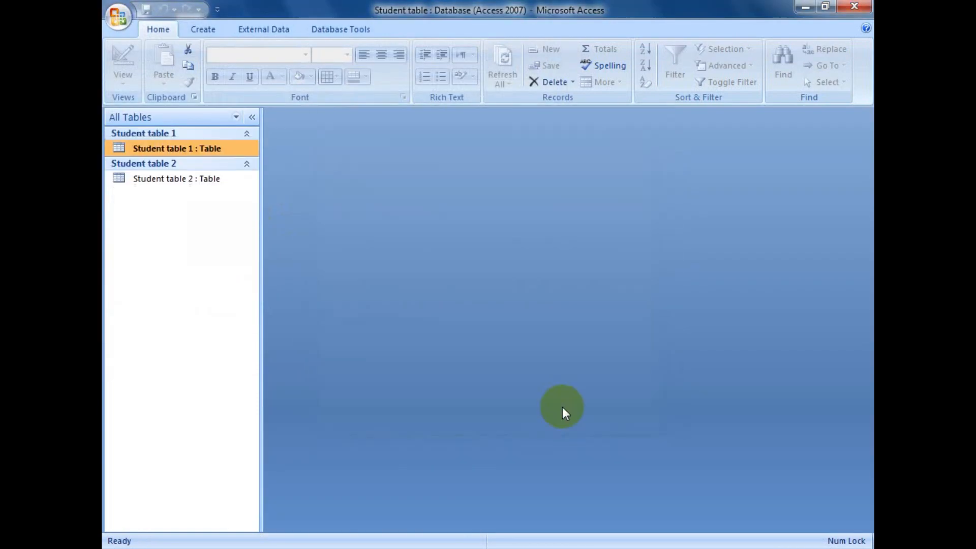
Open Student table 1 and Student table 2 and compare their fields and records.
double_click(188, 147)
double_click(204, 181)
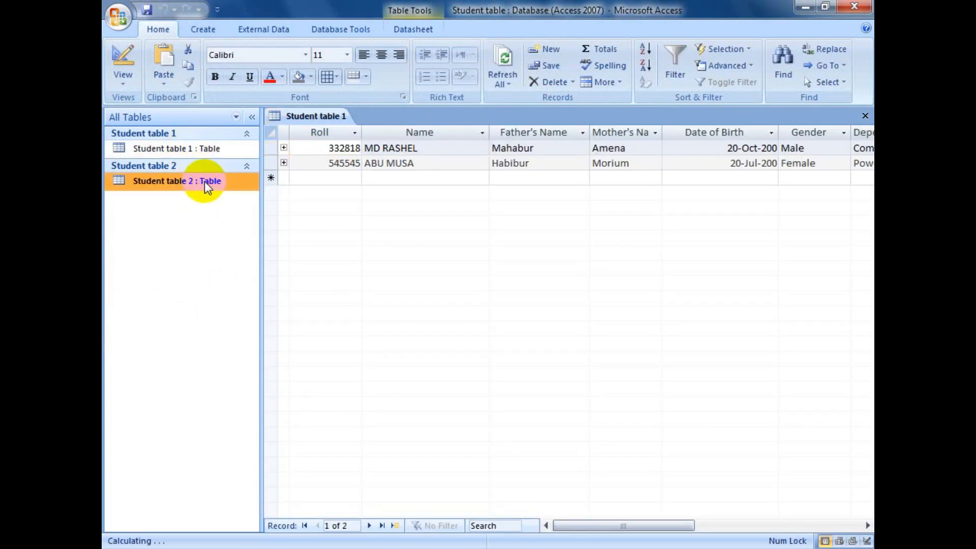
click(196, 151)
click(198, 181)
click(195, 152)
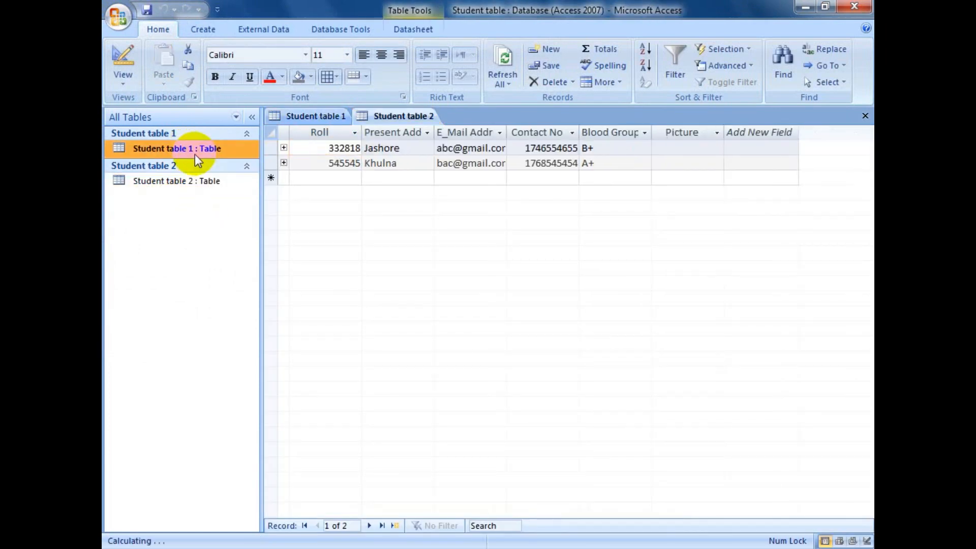
click(197, 180)
click(196, 150)
click(197, 179)
click(198, 149)
Close the datasheets of Student table 1 and Student table 2.
right_click(324, 117)
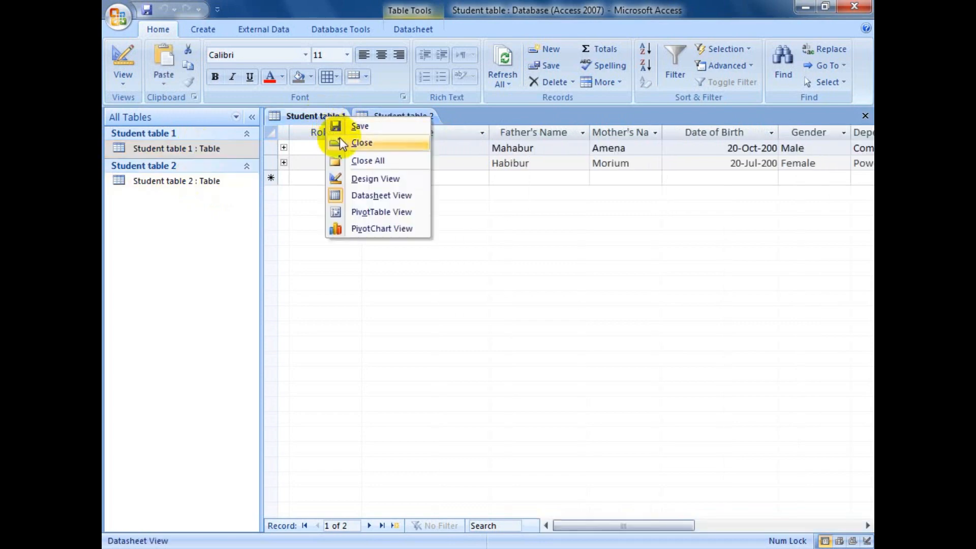
click(340, 138)
right_click(355, 117)
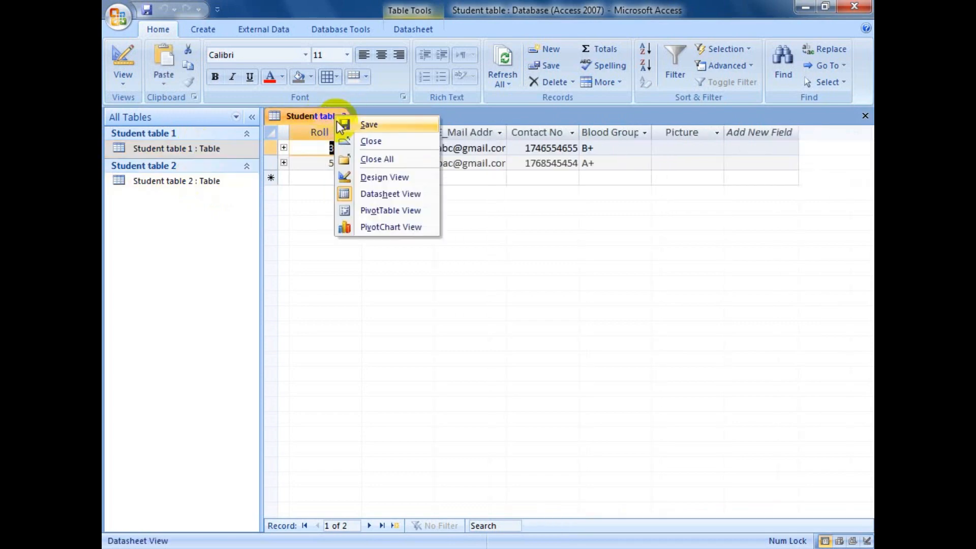
click(367, 157)
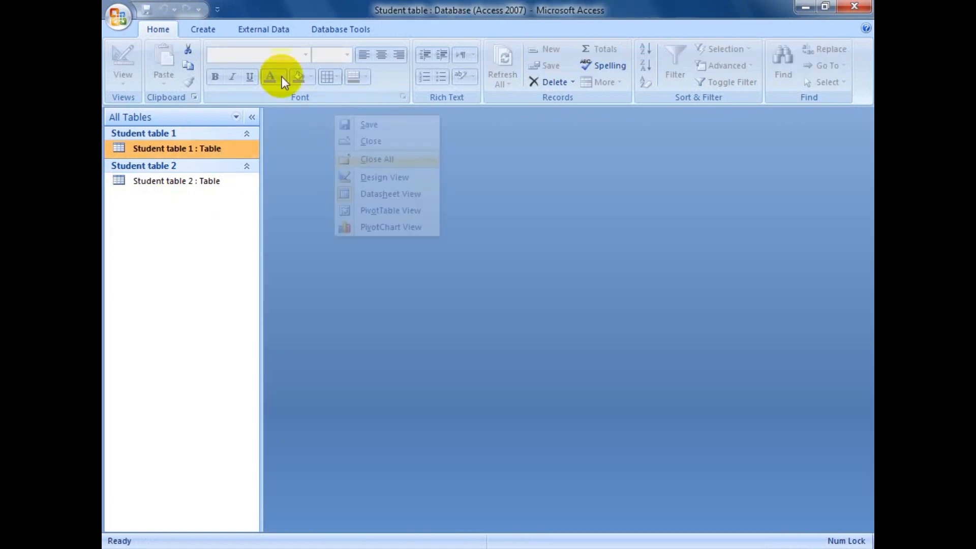
Start a new form with the Form Wizard, using Student table 1 as the source.
click(194, 30)
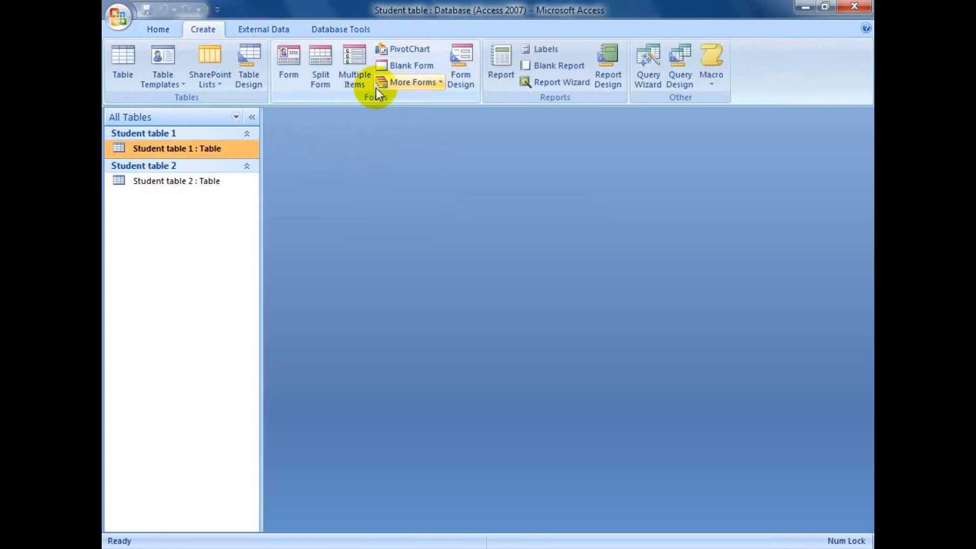
click(440, 80)
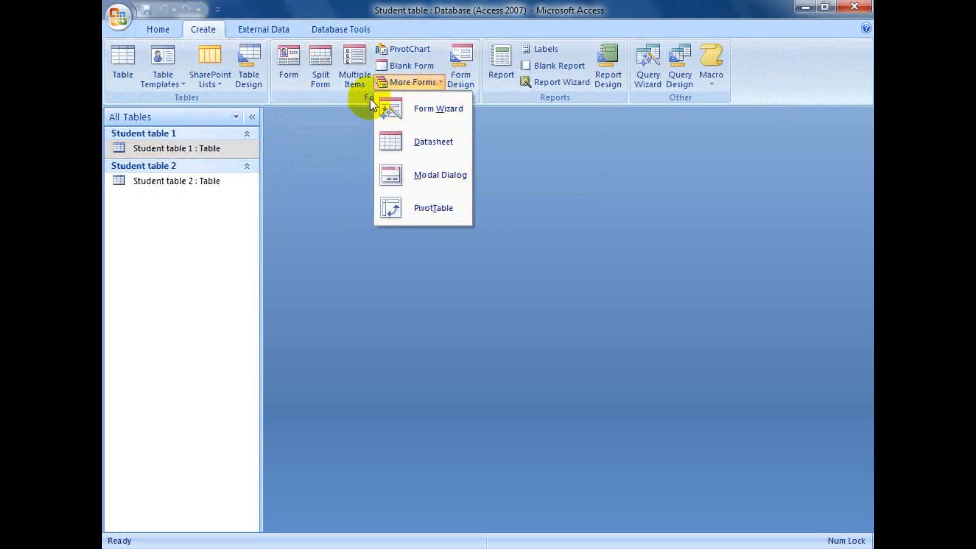
click(426, 113)
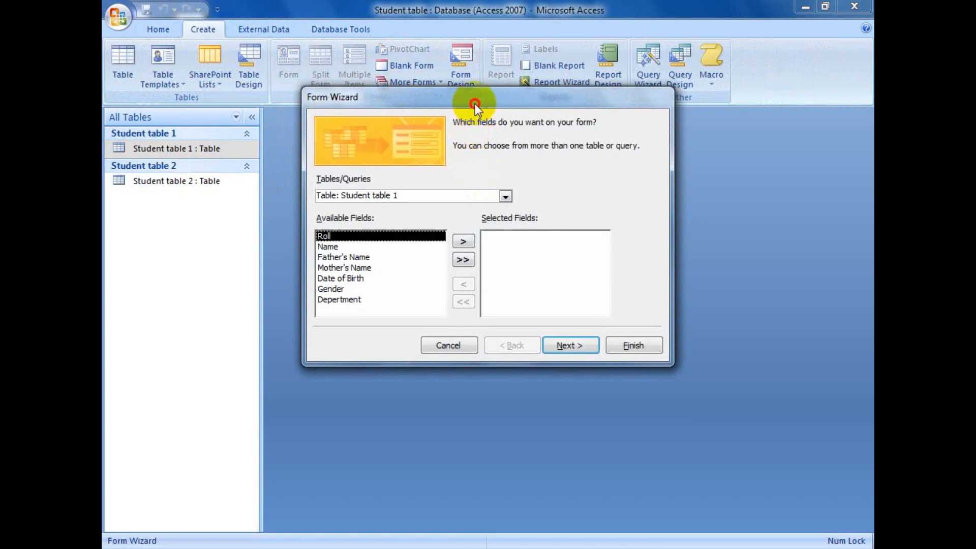
drag(475, 104, 486, 82)
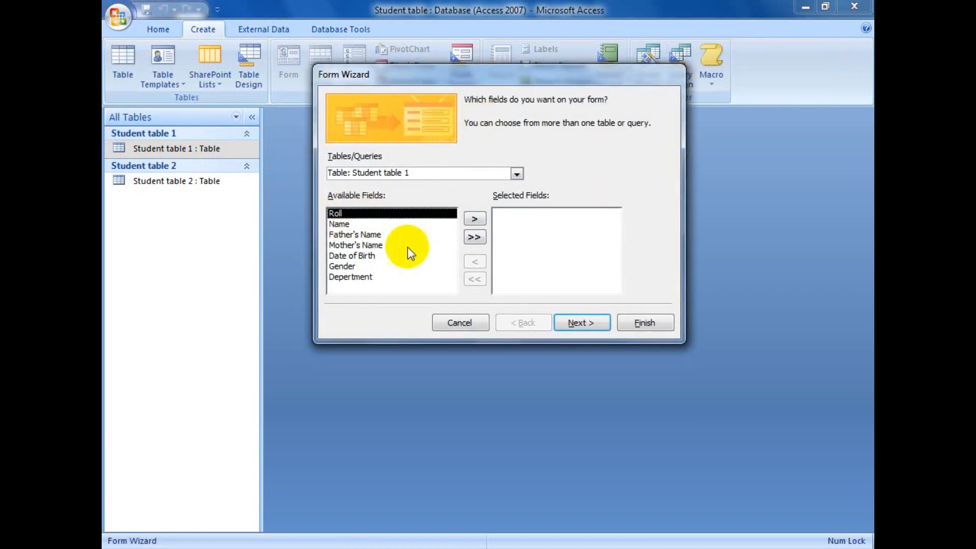
Try adding Roll, Father's Name and Date of Birth to the form one by one, followed by all remaining fields.
click(339, 224)
click(345, 234)
click(342, 214)
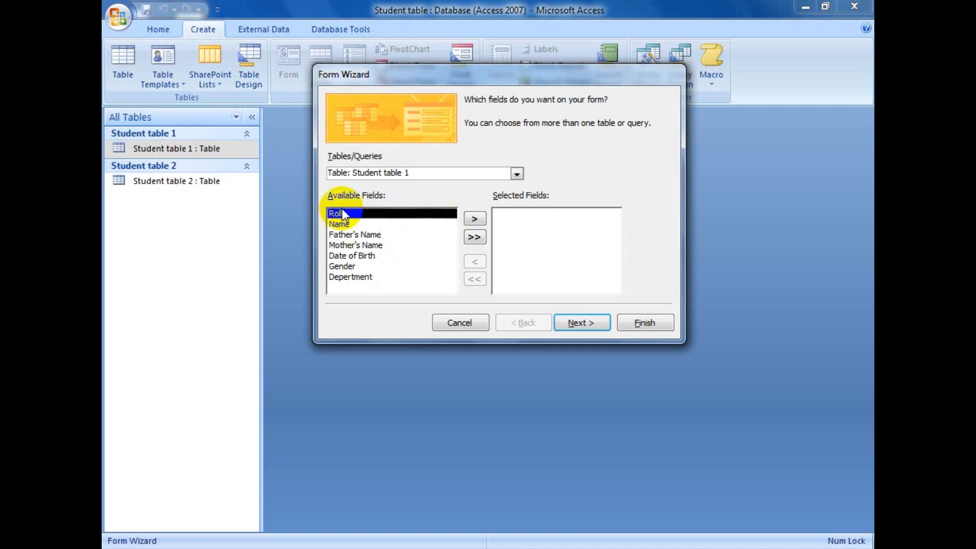
click(475, 218)
click(373, 224)
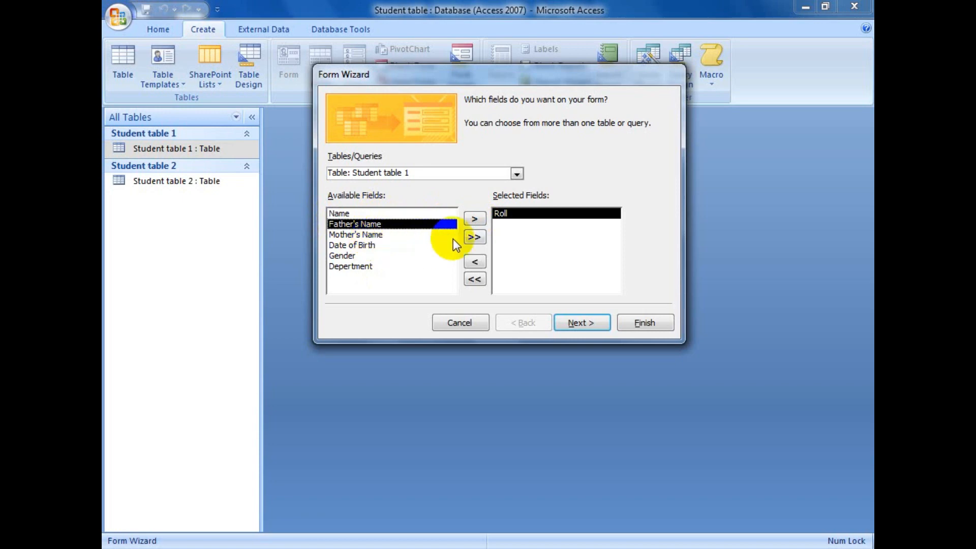
click(472, 219)
click(368, 235)
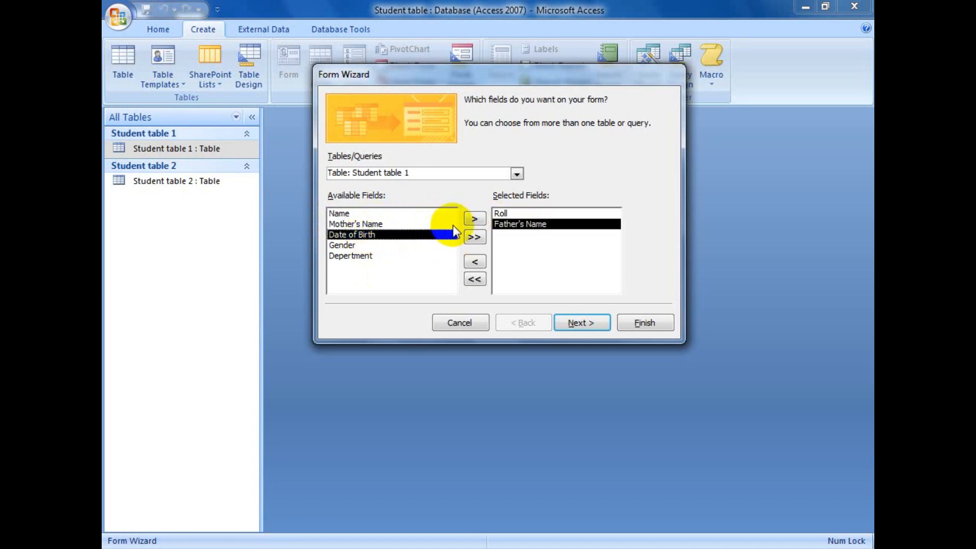
click(472, 220)
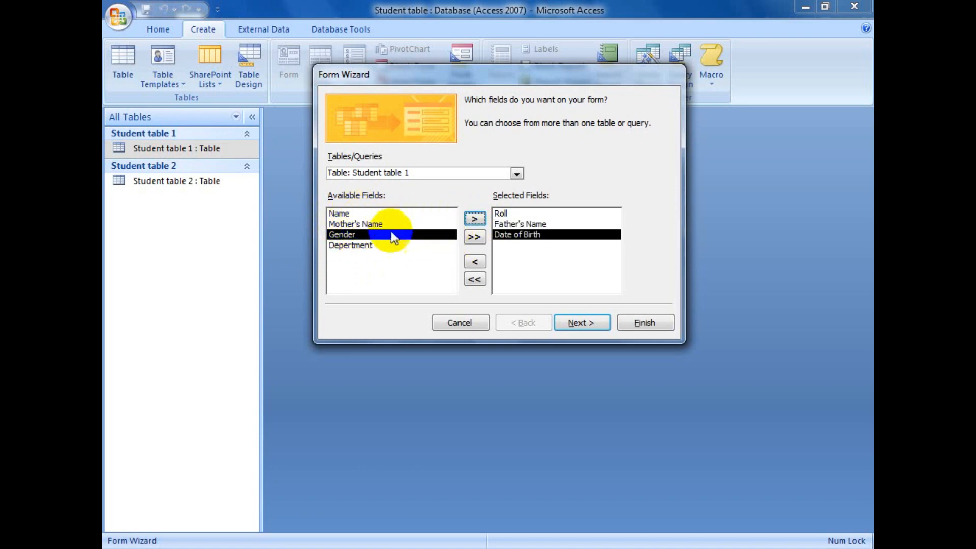
click(475, 237)
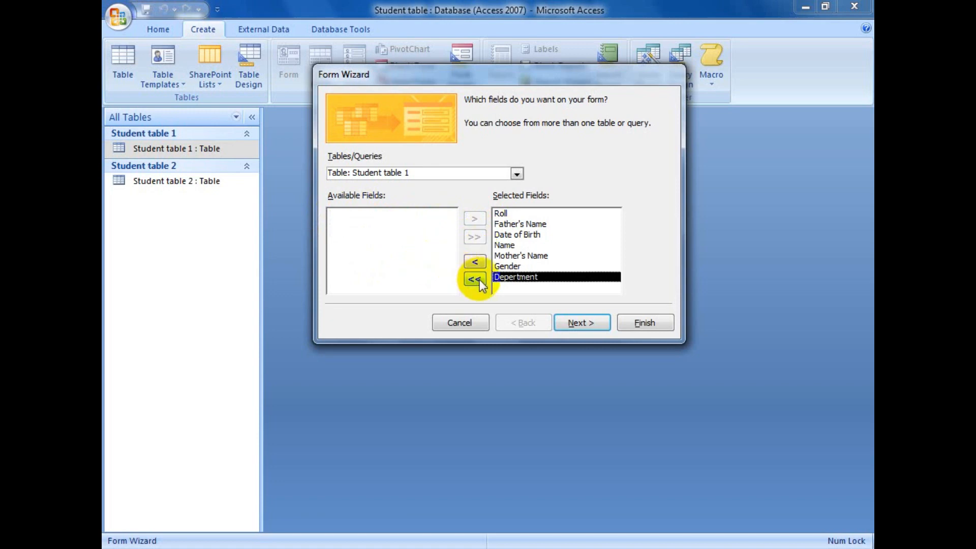
Take Depertment and Mother's Name out of the selected fields individually, followed by all the others.
click(479, 263)
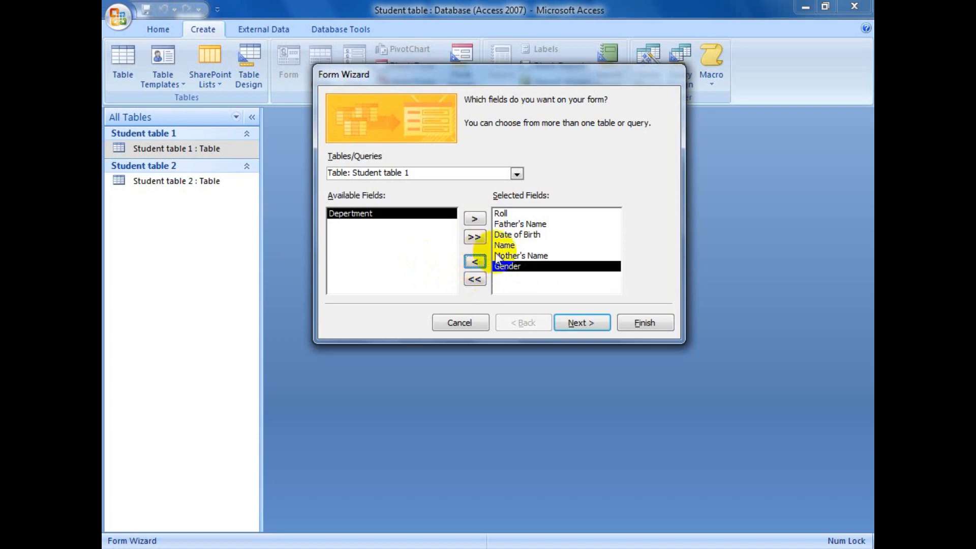
click(505, 255)
click(471, 258)
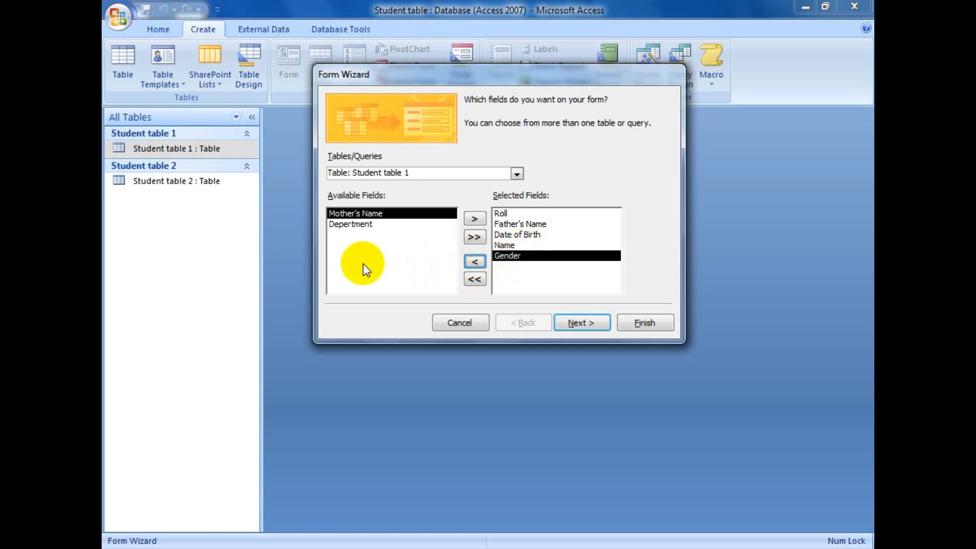
click(473, 279)
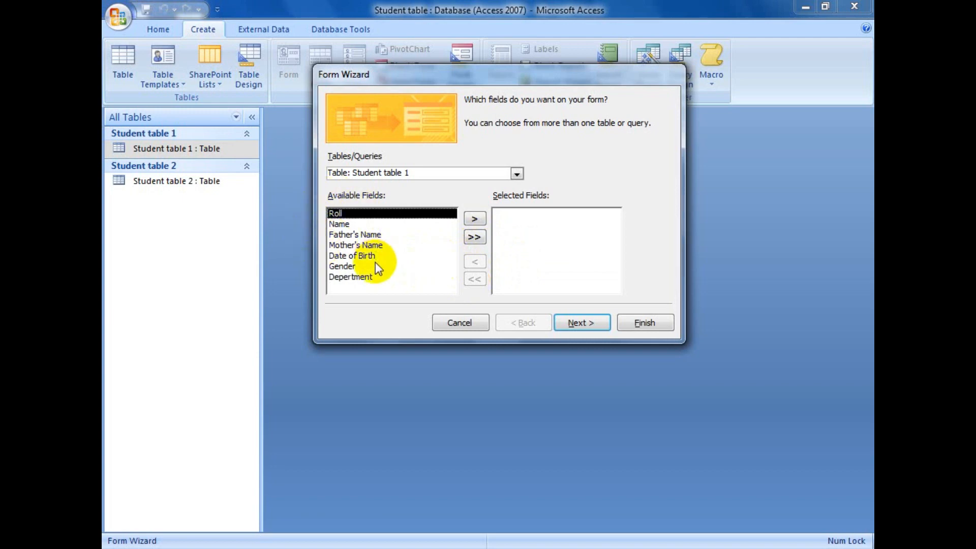
Add all fields of Student table 1 and all fields of Student table 2 to the form.
click(474, 237)
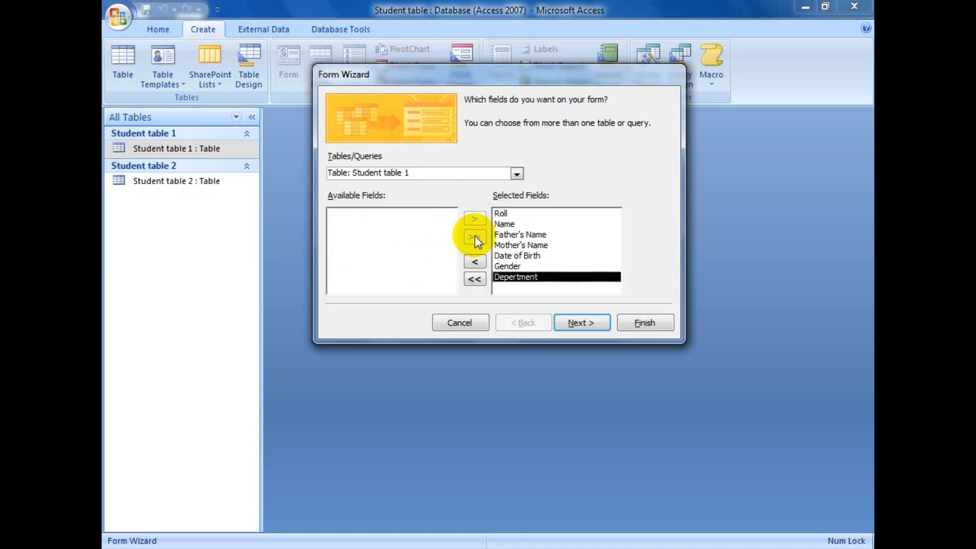
click(517, 174)
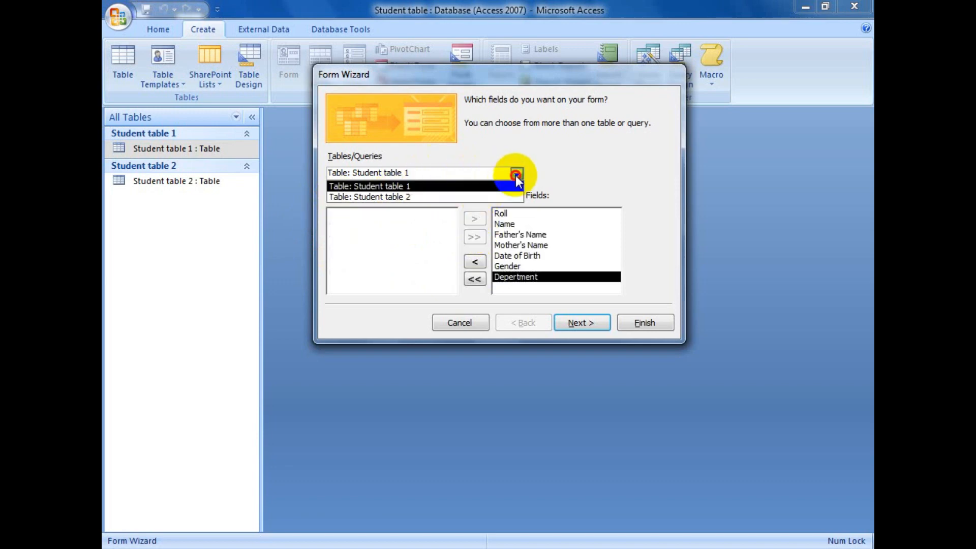
click(436, 198)
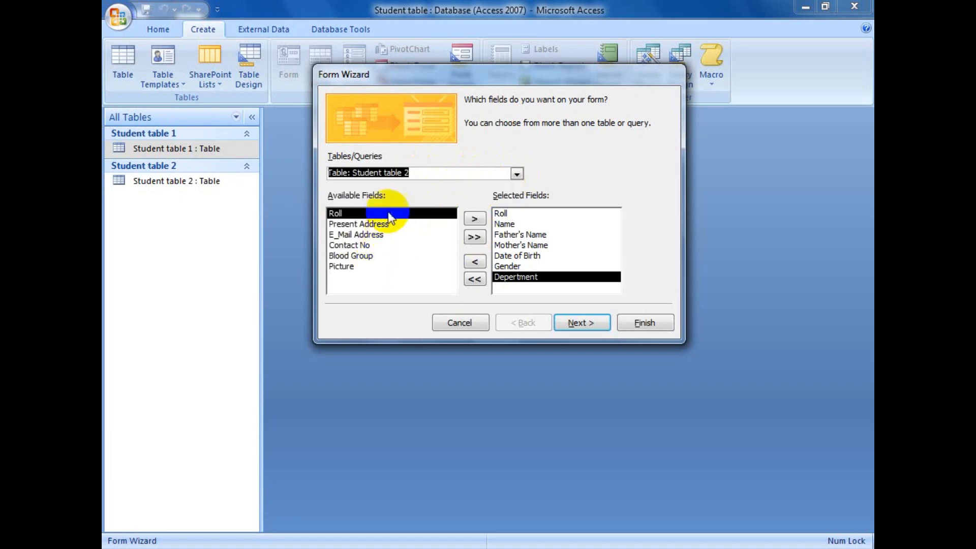
click(478, 236)
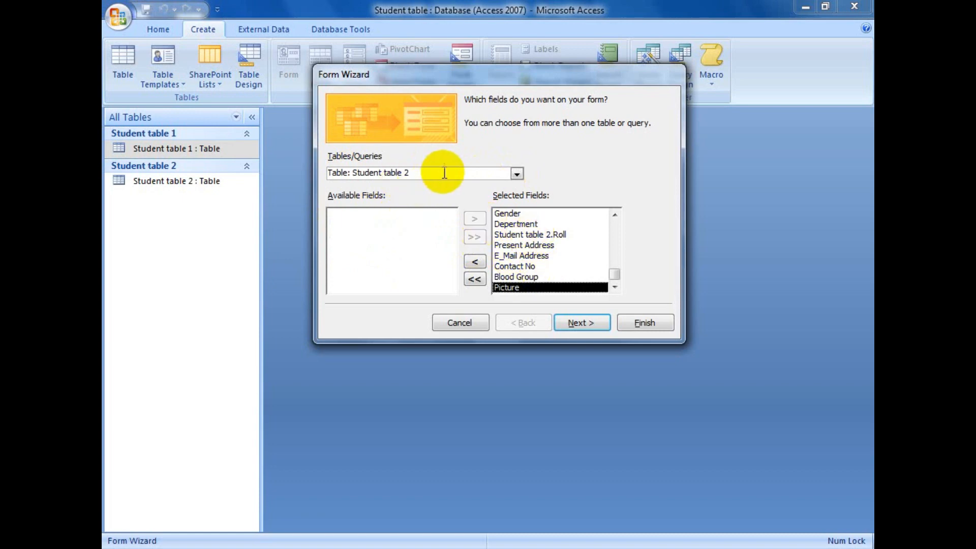
Remove the duplicate Student table 2.Roll field from the selection, check the remaining fields and accept them.
click(526, 235)
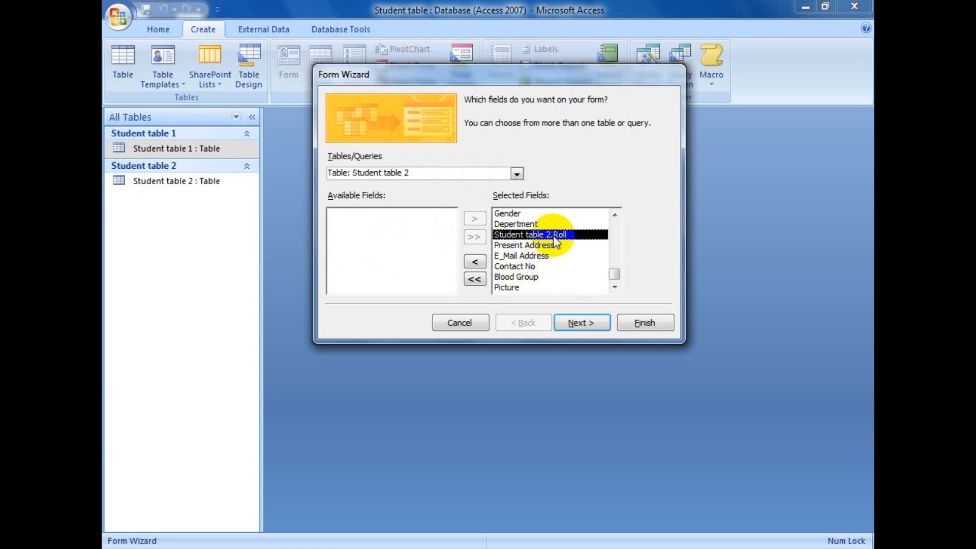
click(474, 262)
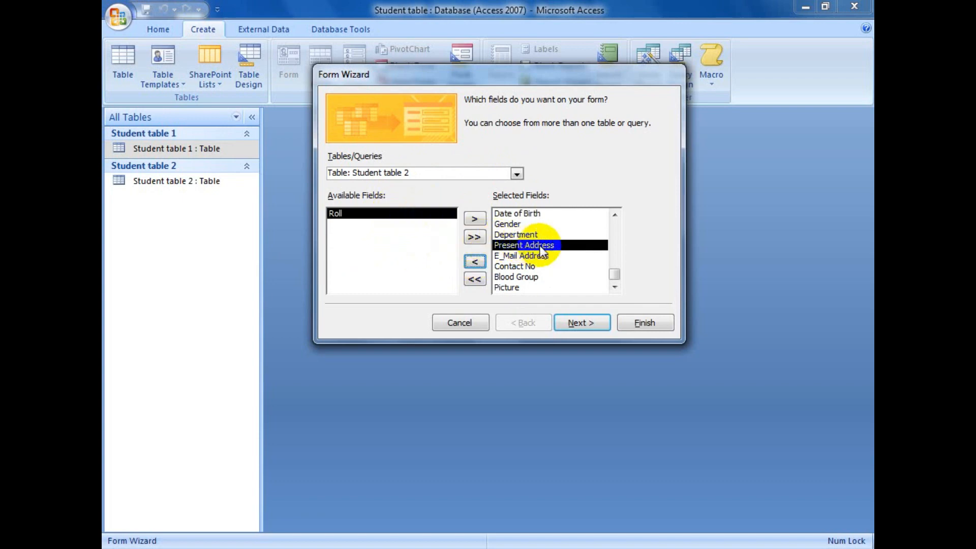
scroll(541, 248, up, 1)
scroll(508, 218, up, 1)
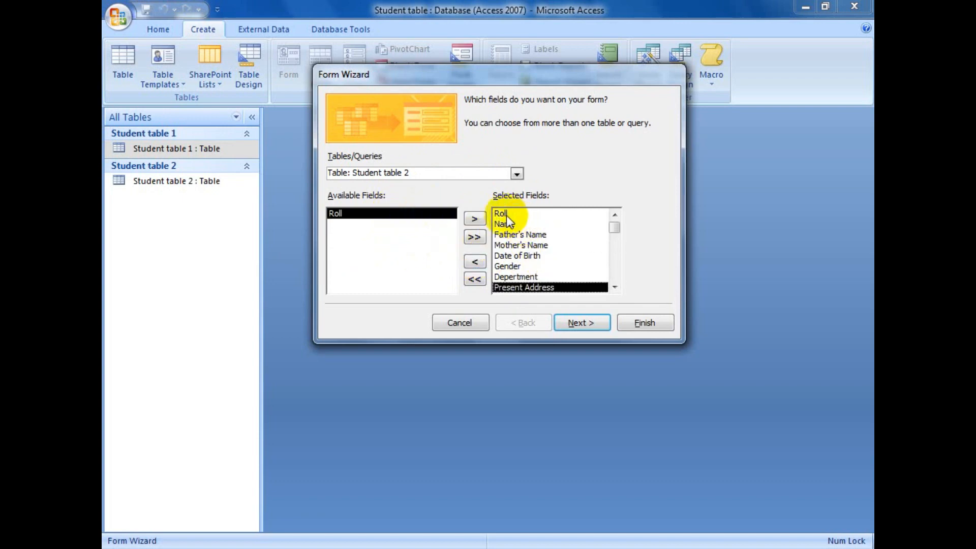
click(524, 213)
scroll(534, 253, down, 1)
scroll(534, 249, up, 1)
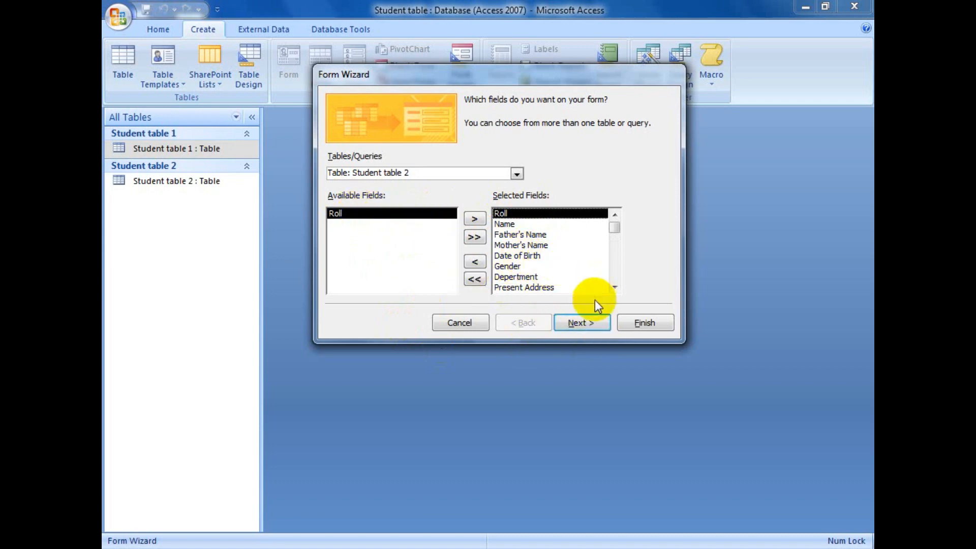
click(587, 323)
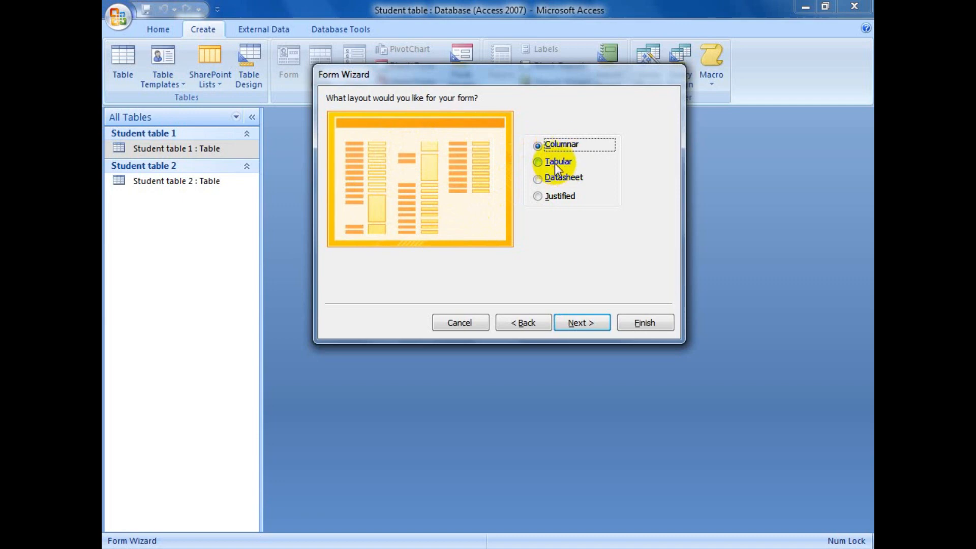
Preview the Datasheet and Justified layouts, and set the form's layout to Columnar.
click(558, 177)
click(551, 198)
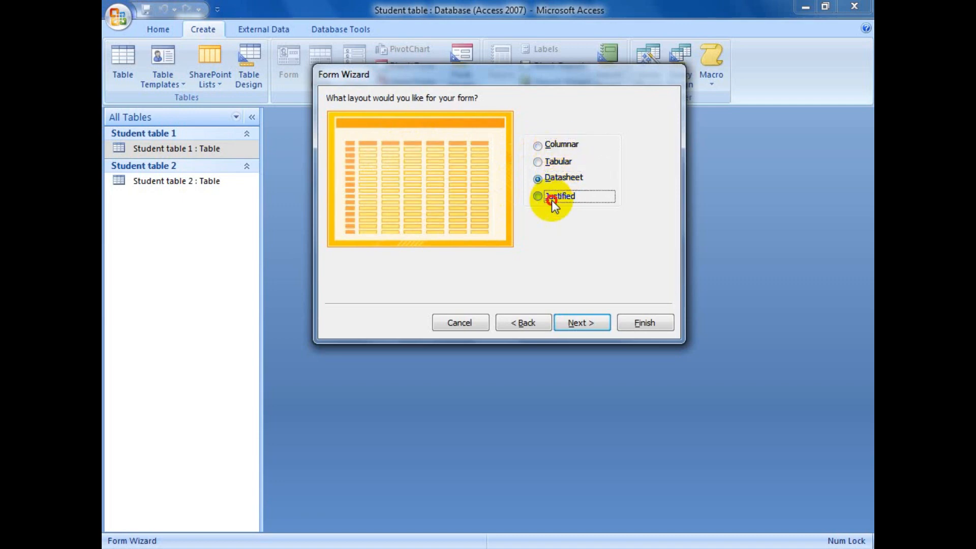
click(553, 147)
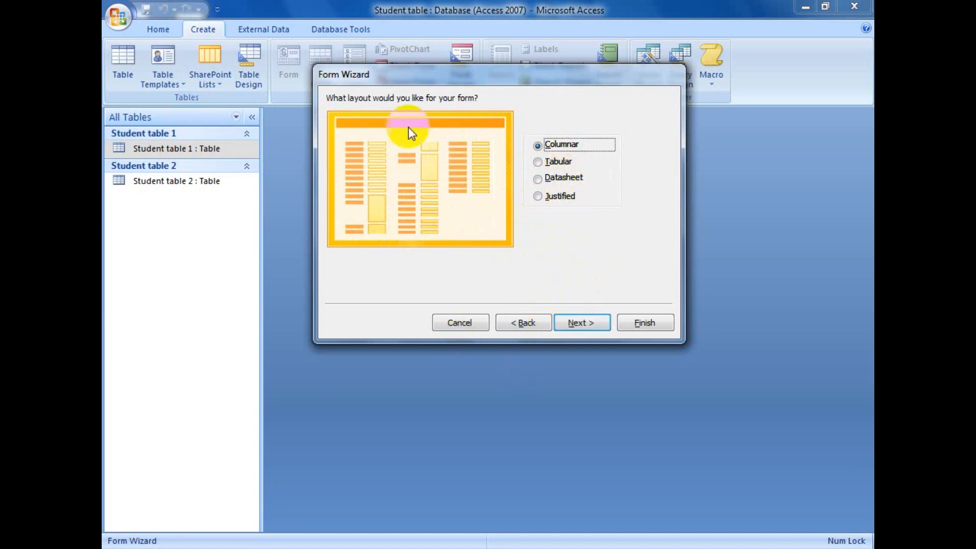
click(586, 326)
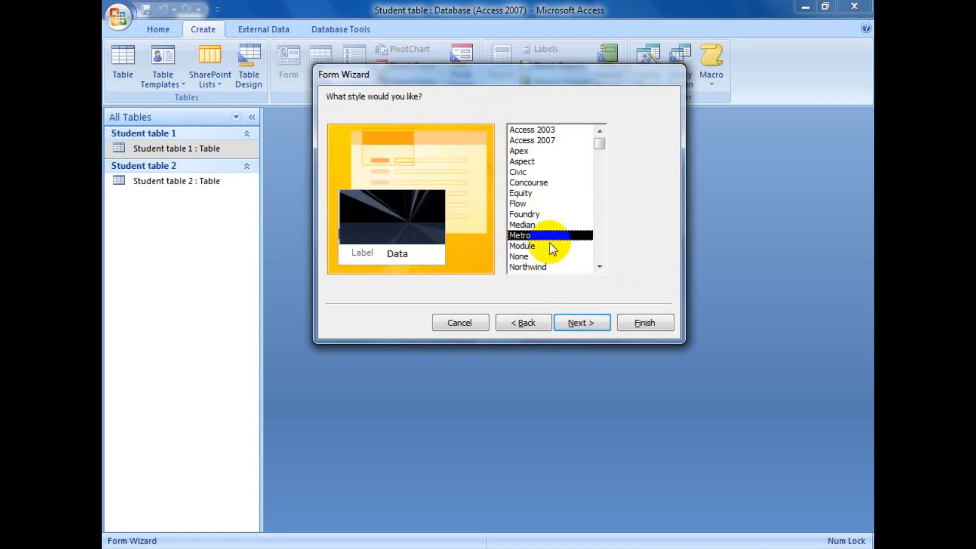
Preview several form styles, including Module, Median, Equity, Civic, Concourse, Foundry and Flow.
click(521, 246)
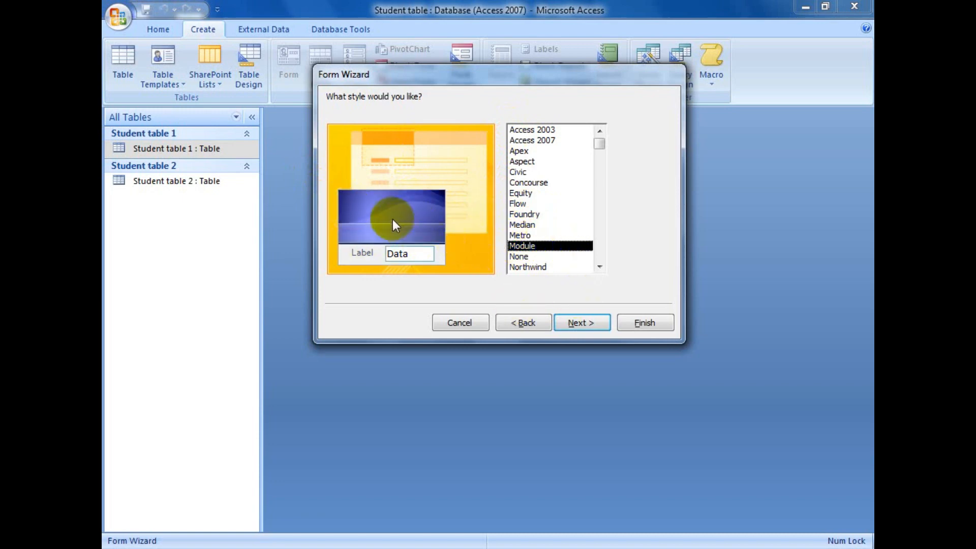
click(516, 226)
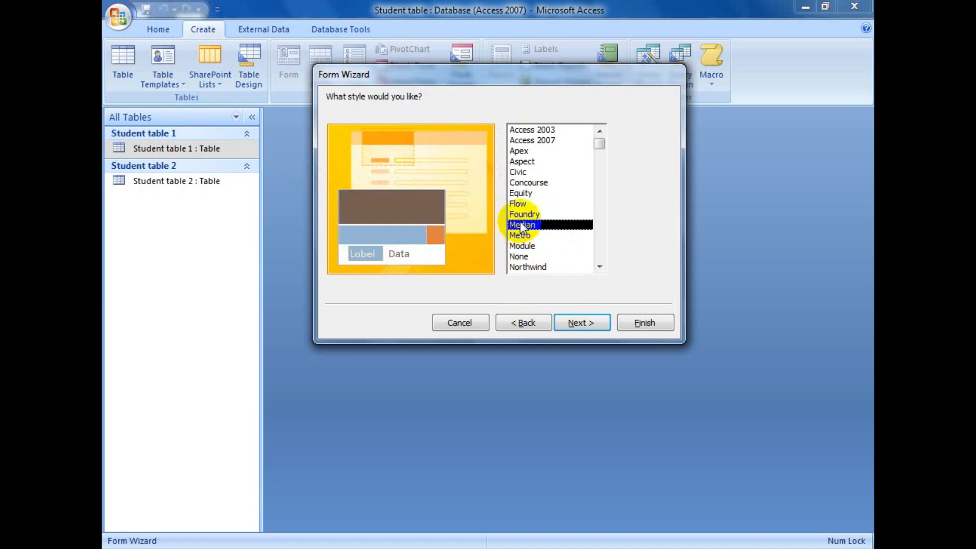
click(521, 215)
click(523, 227)
click(523, 193)
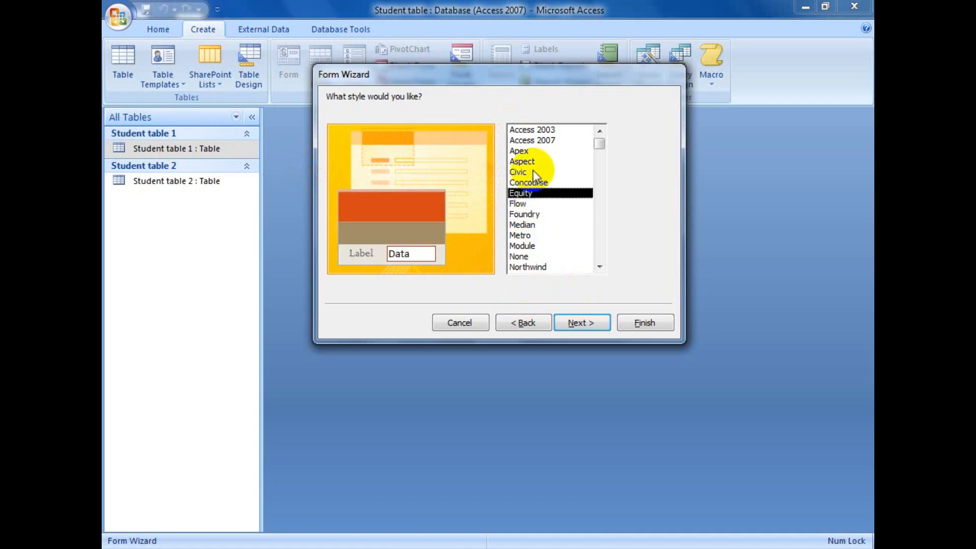
click(520, 172)
click(529, 182)
click(524, 193)
click(530, 214)
click(525, 235)
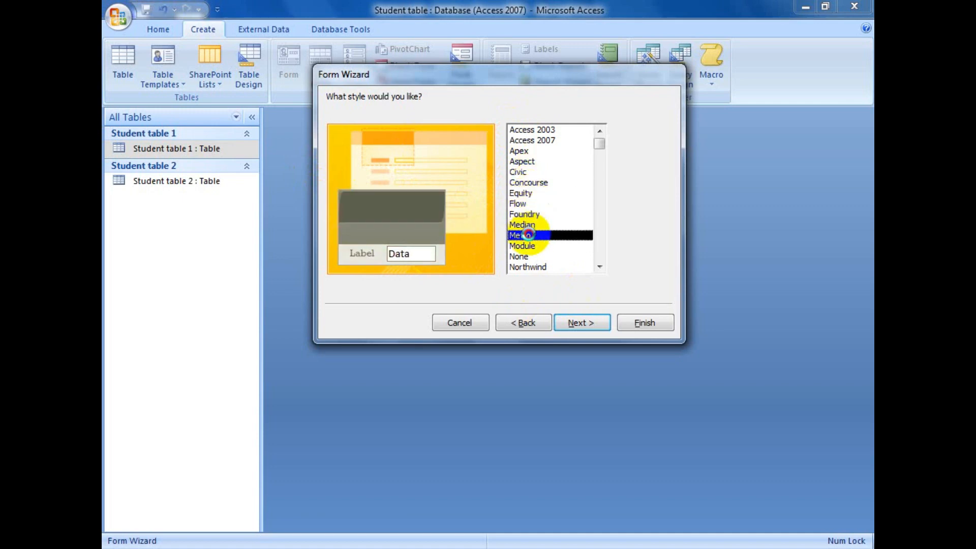
click(532, 214)
click(528, 205)
click(526, 227)
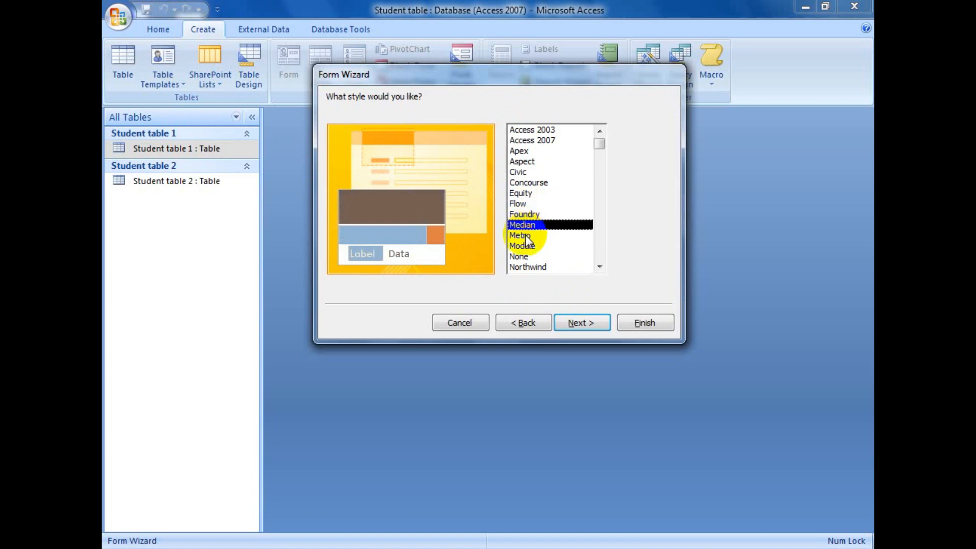
Set the form's style to Module and accept it.
click(525, 235)
click(526, 246)
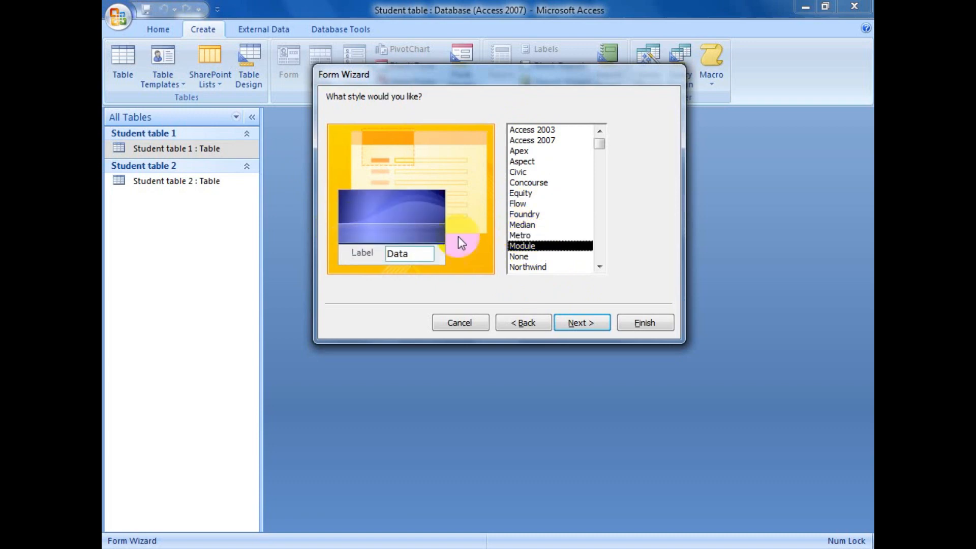
click(585, 325)
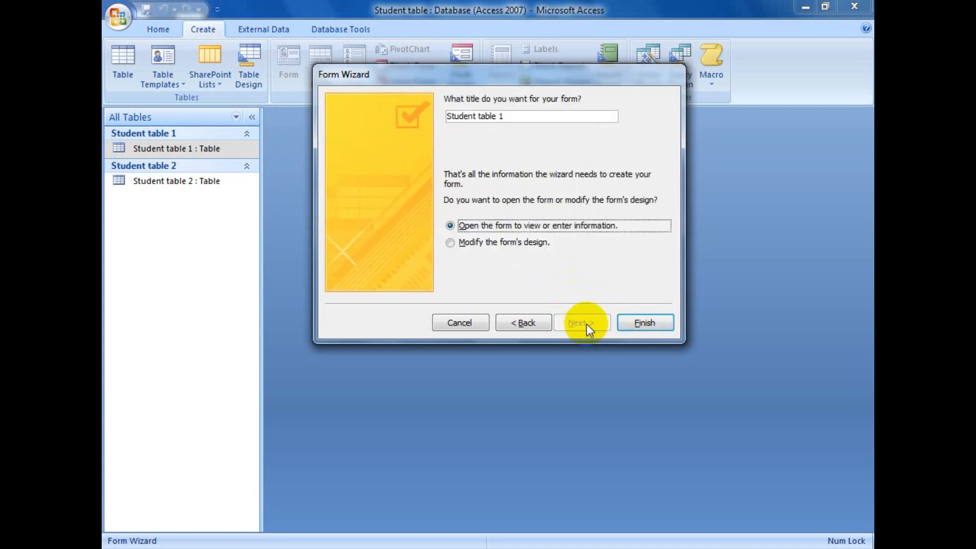
Finish the wizard with the option to modify the form's design, and close the Field List.
click(487, 243)
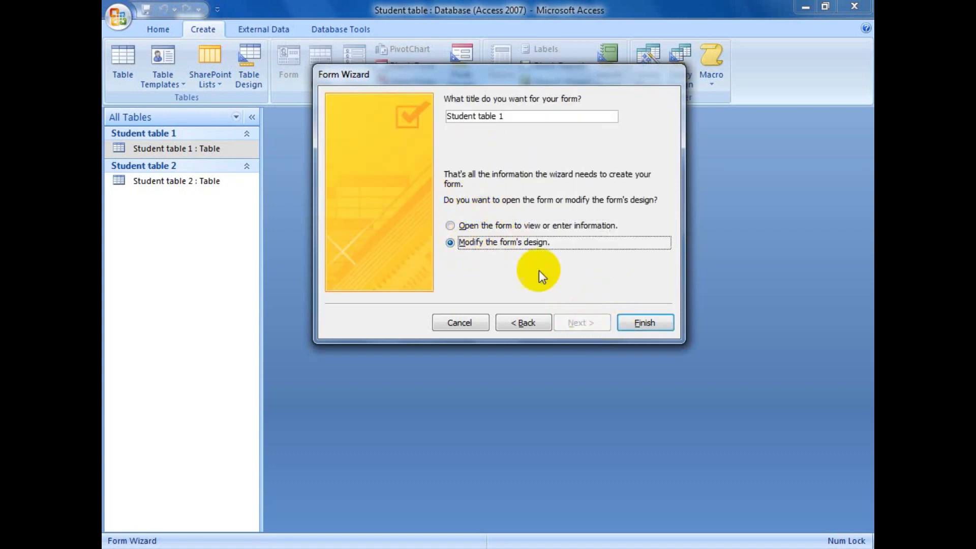
click(629, 321)
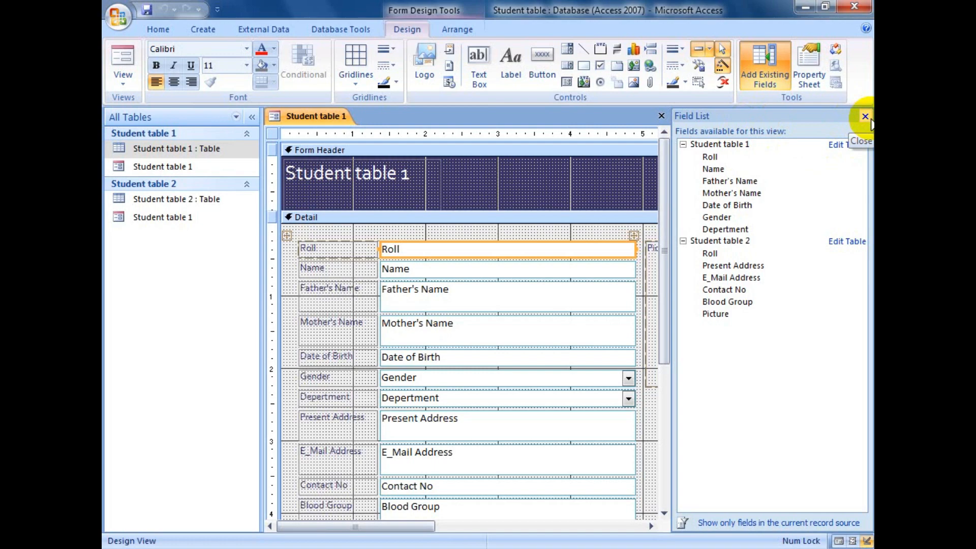
click(865, 116)
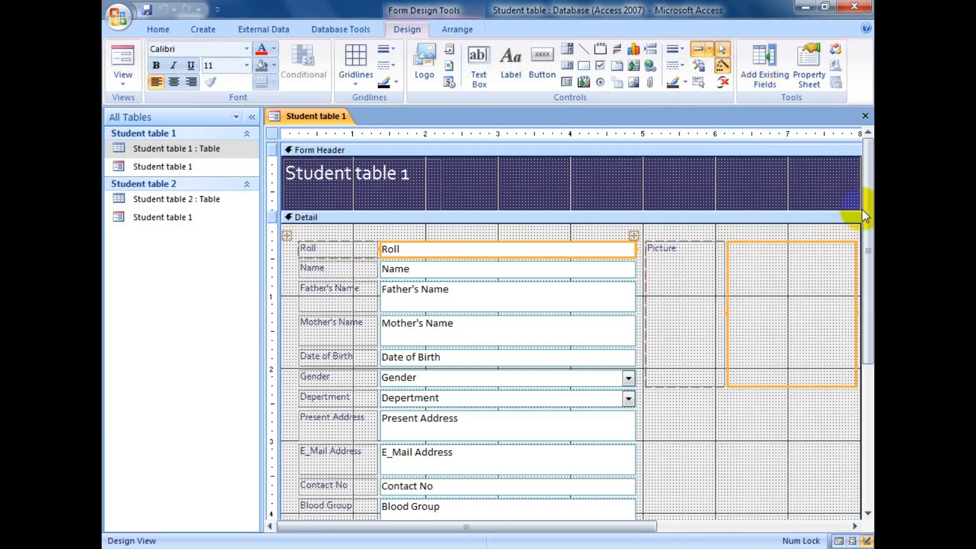
Extend the form's Detail section downward to about the 5.8-inch mark, leaving empty space below Blood Group.
scroll(599, 315, down, 3)
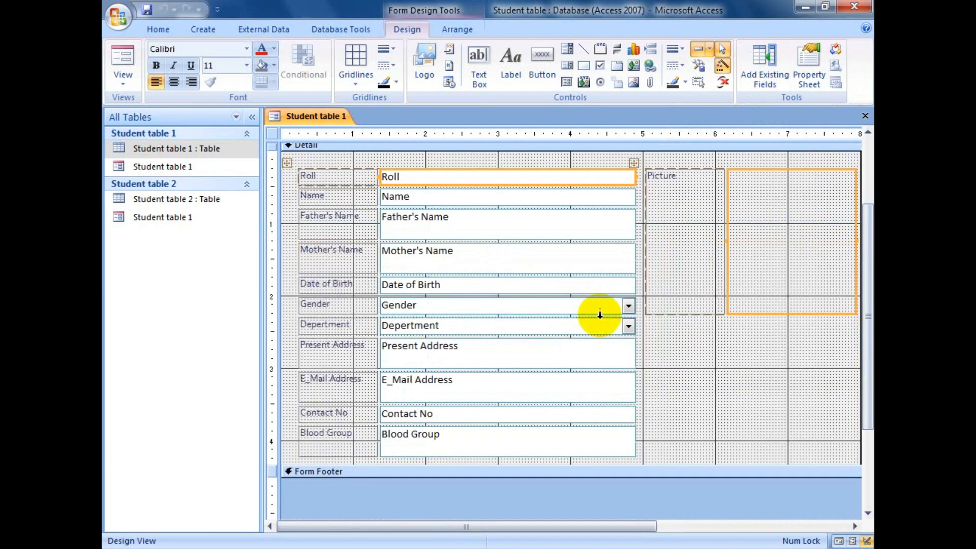
scroll(620, 312, up, 2)
scroll(638, 312, down, 4)
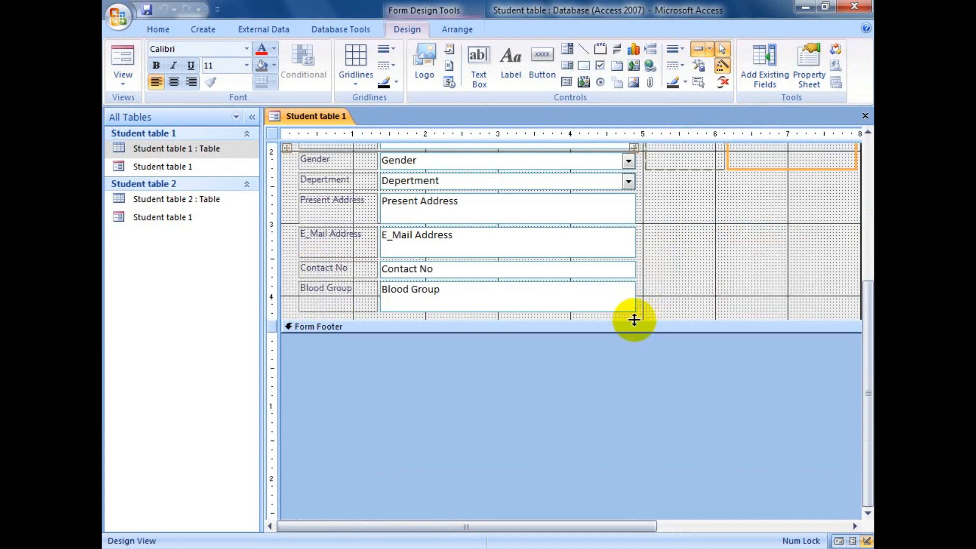
click(634, 320)
drag(634, 319, 645, 421)
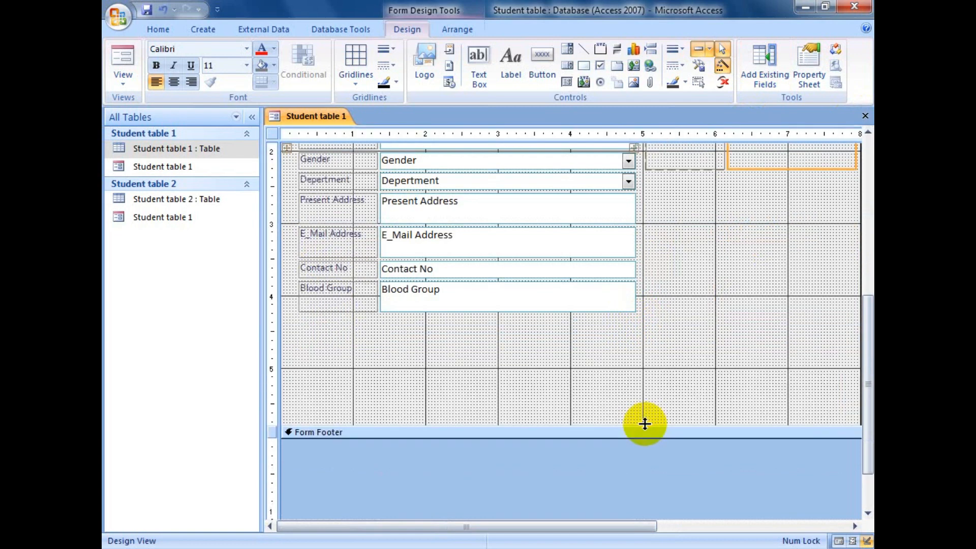
scroll(659, 394, up, 3)
scroll(655, 323, down, 3)
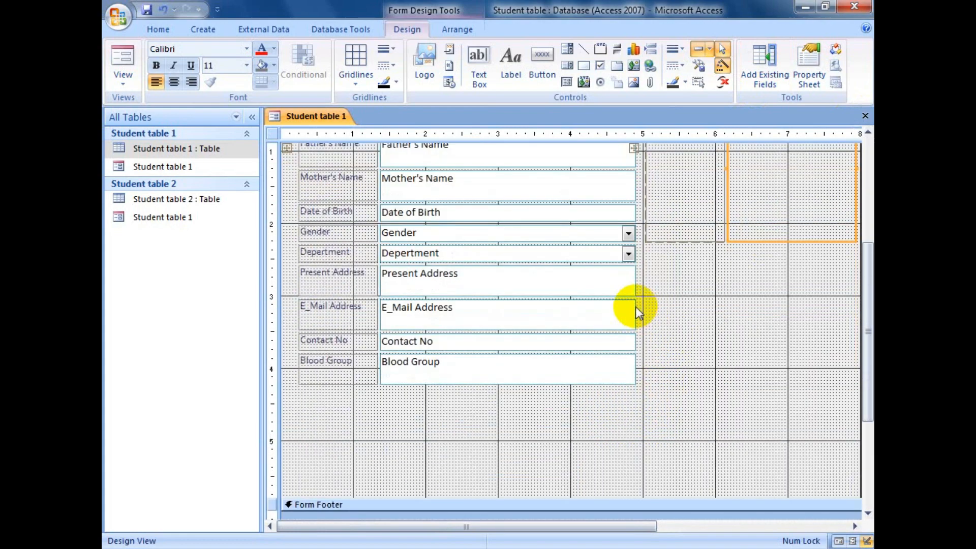
Narrow the stacked field boxes from Roll to Blood Group to about 3.2 inches wide, and close the Property Sheet.
scroll(633, 309, up, 3)
drag(516, 234, 657, 503)
drag(591, 237, 646, 511)
scroll(568, 357, up, 3)
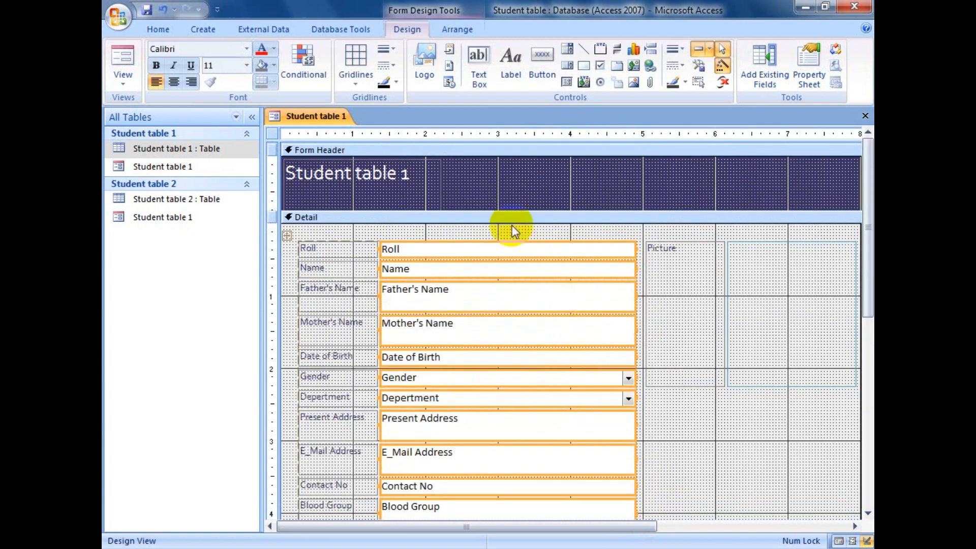
double_click(632, 248)
drag(635, 247, 615, 246)
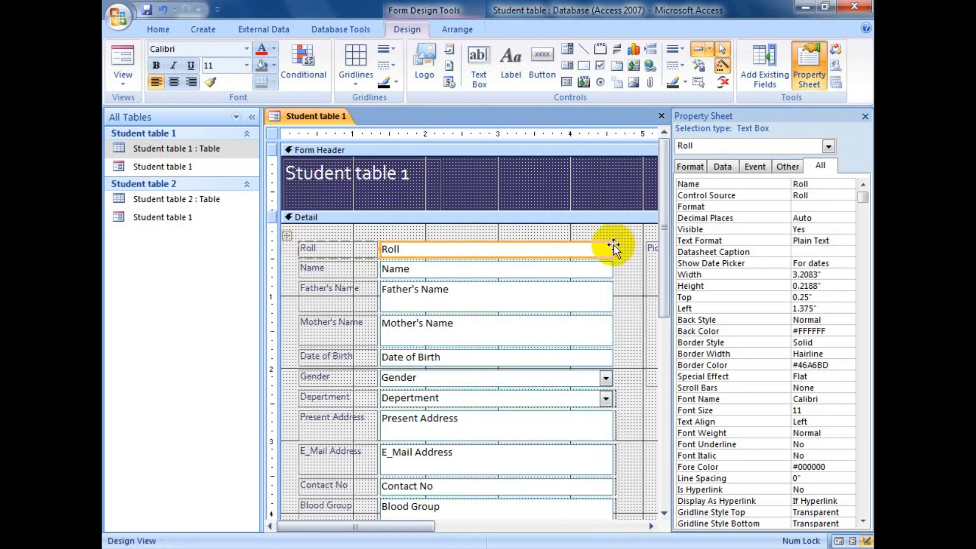
click(865, 116)
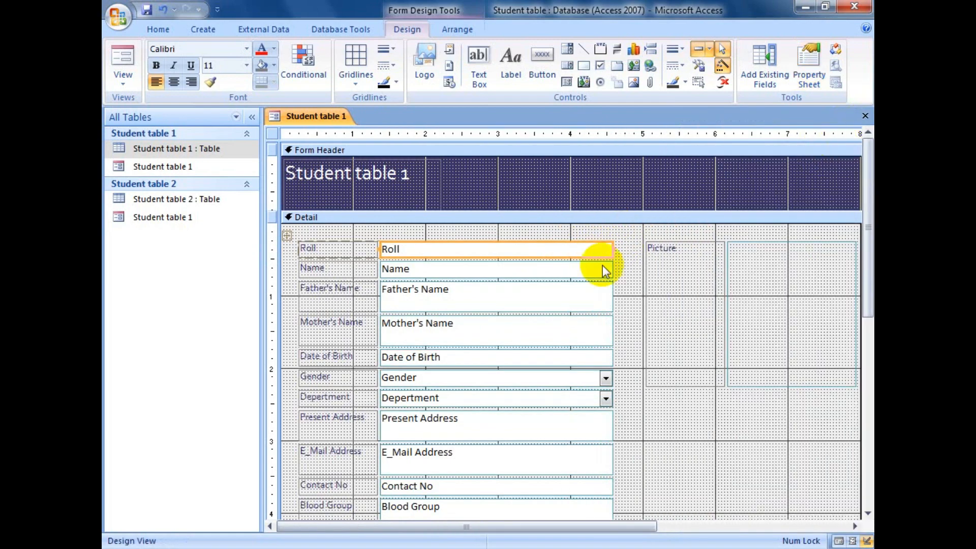
Select all the boxes from Roll to Blood Group and remove them from the stacked layout.
drag(540, 232, 627, 394)
right_click(531, 279)
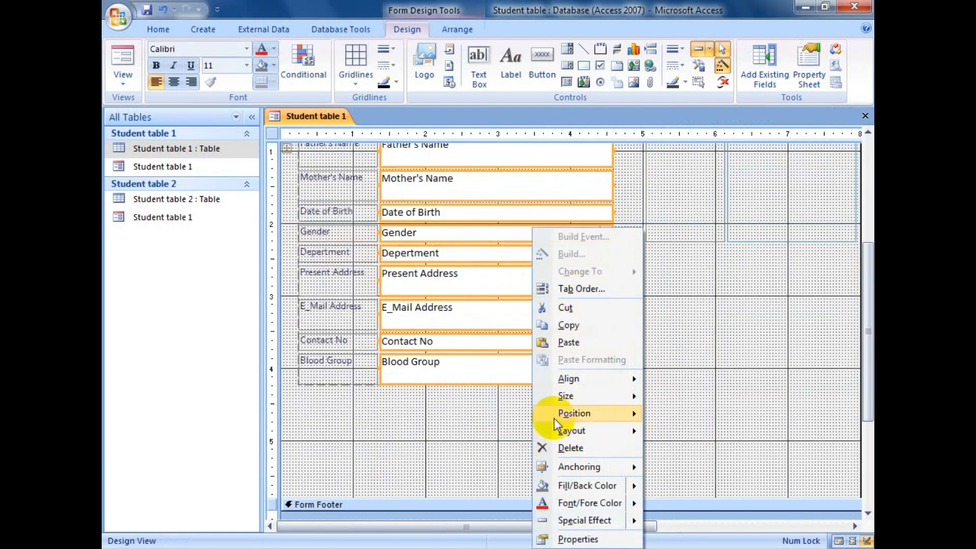
mouse_move(594, 438)
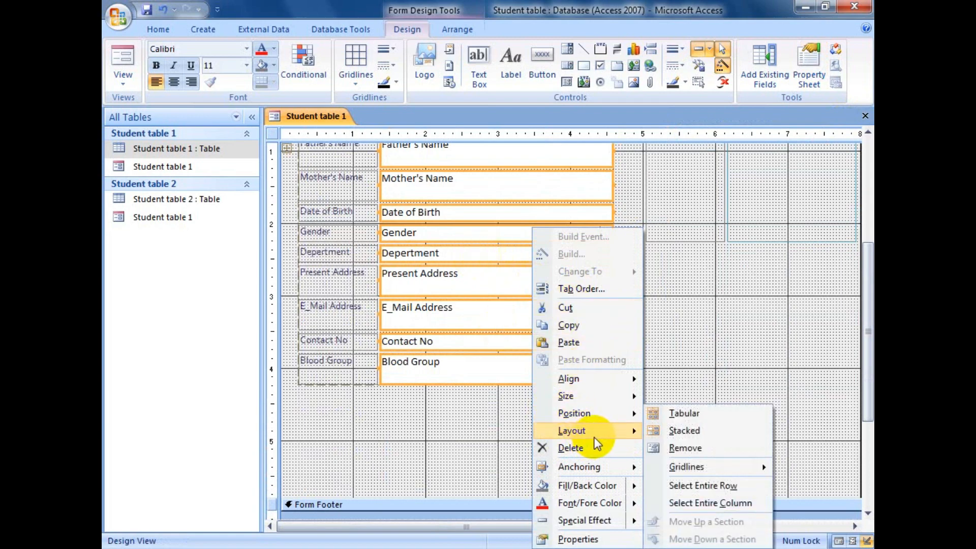
click(710, 446)
scroll(571, 342, up, 3)
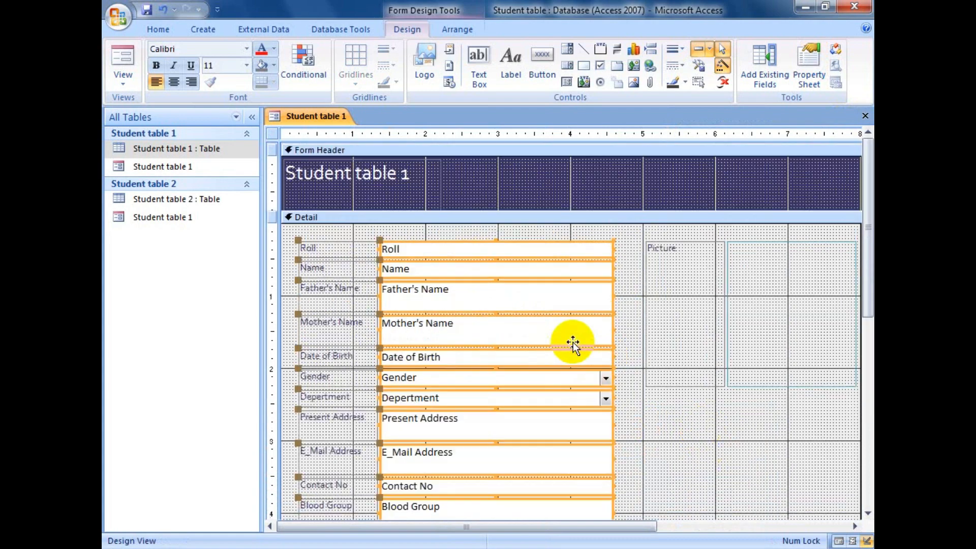
click(599, 232)
Narrow only the Roll text box so that it ends at about the 3-inch mark.
click(605, 248)
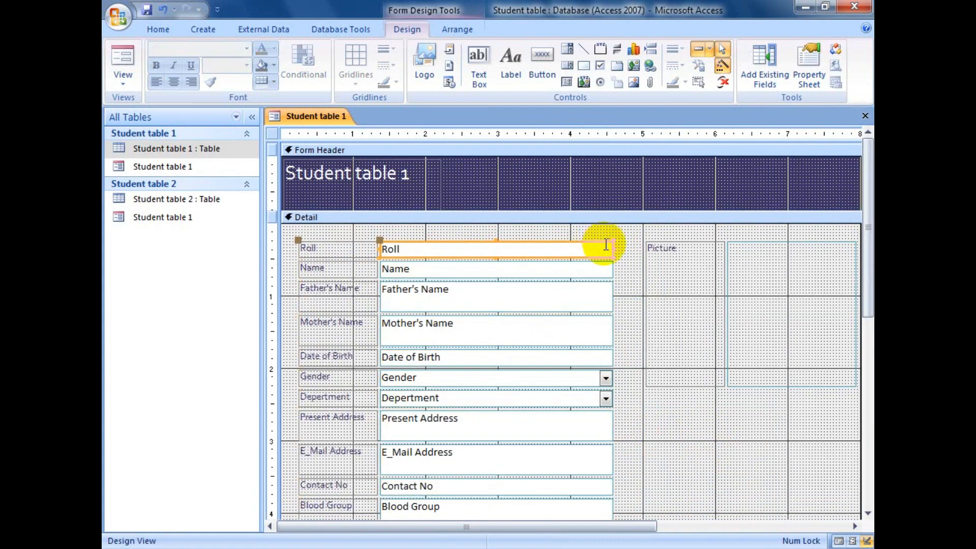
drag(614, 247, 497, 241)
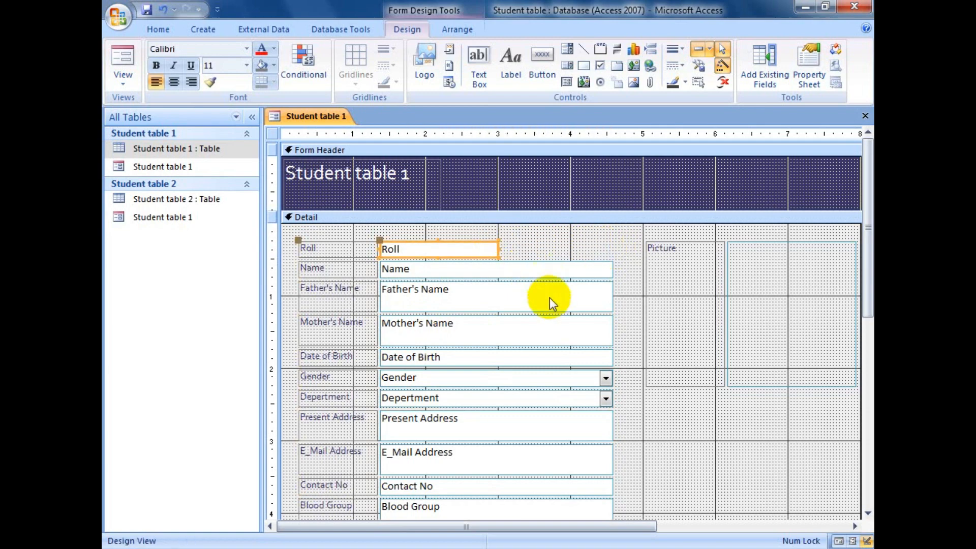
scroll(528, 299, down, 4)
scroll(450, 261, up, 4)
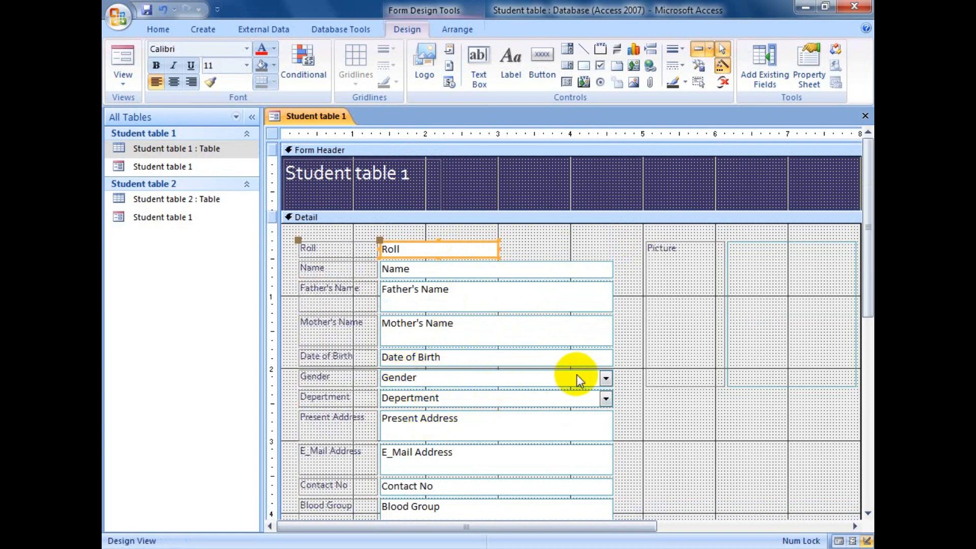
Narrow the Gender and Depertment combo boxes to match the width of the Roll box.
click(608, 378)
drag(609, 376, 497, 375)
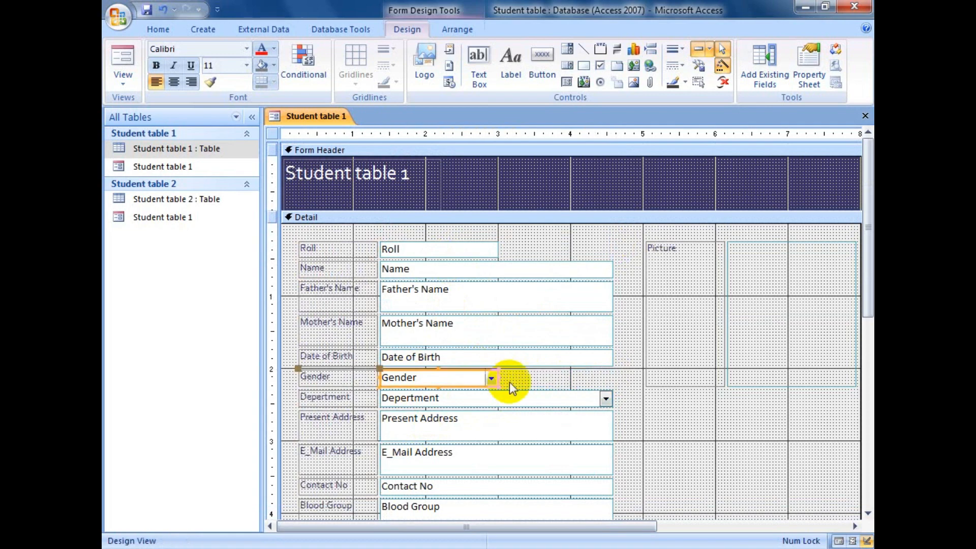
click(611, 399)
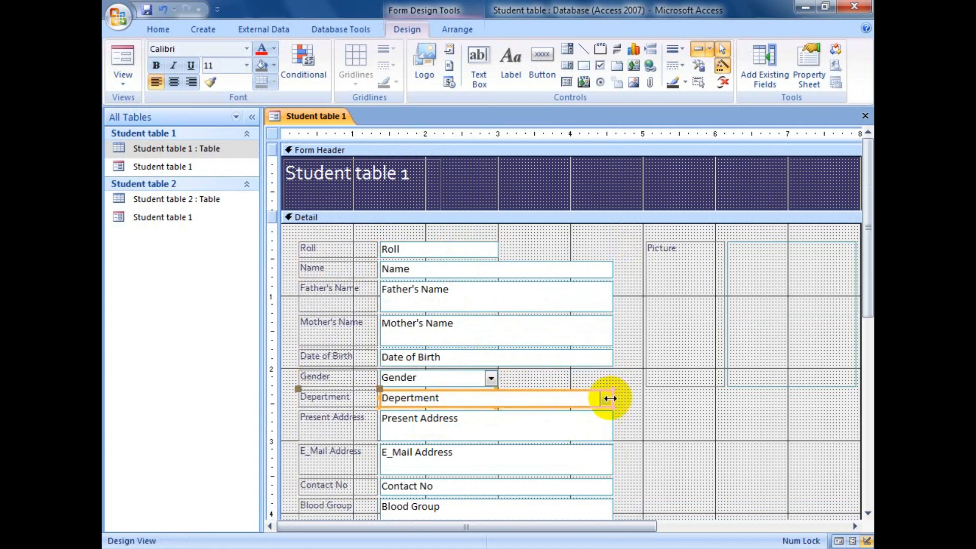
drag(612, 399, 498, 398)
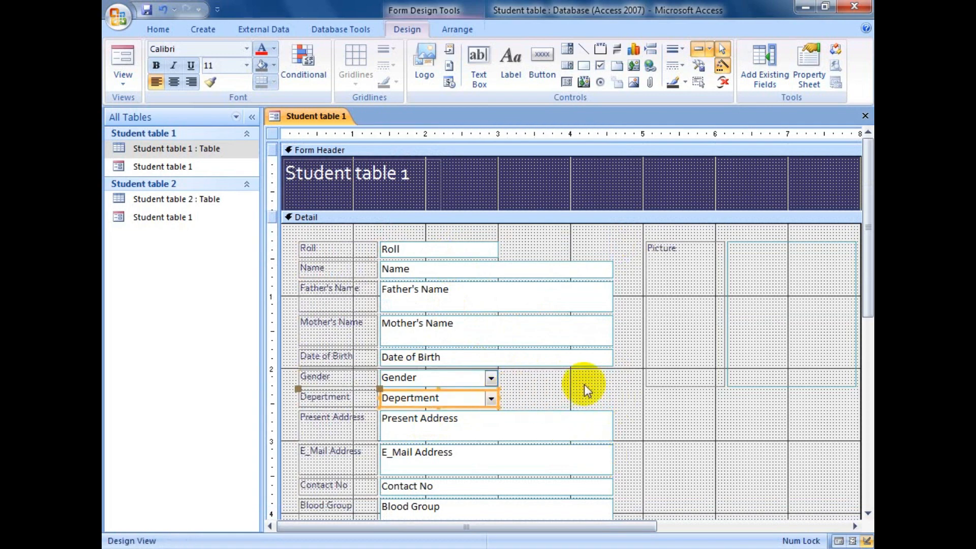
Shrink the Picture frame to about 1.7 inches wide and 1.1 inches high, and deselect it.
scroll(605, 382, down, 3)
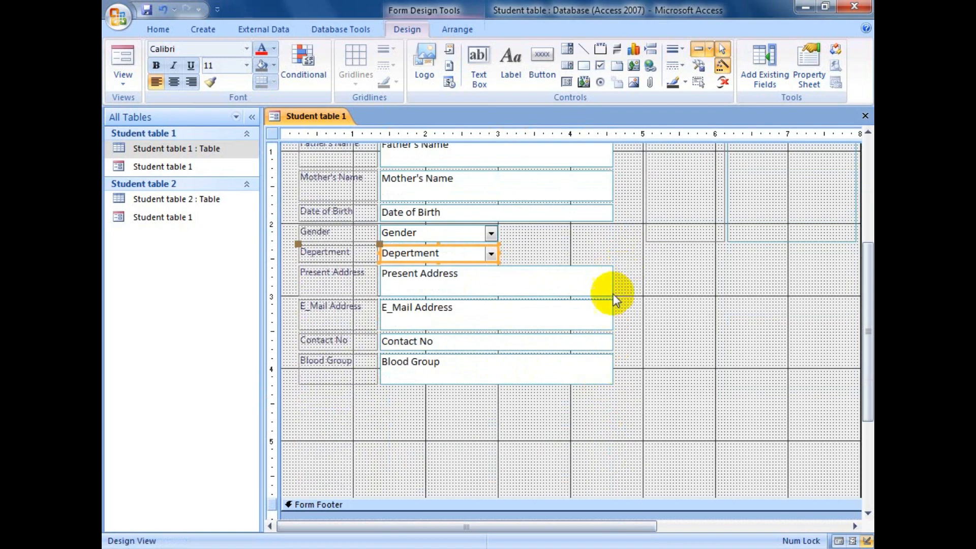
scroll(620, 307, down, 3)
scroll(627, 322, up, 6)
click(778, 308)
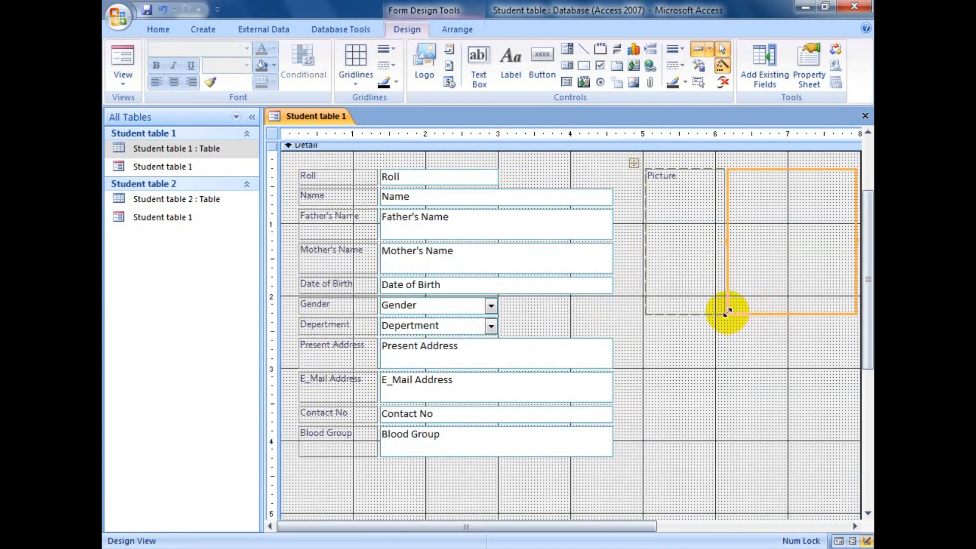
drag(727, 312, 733, 250)
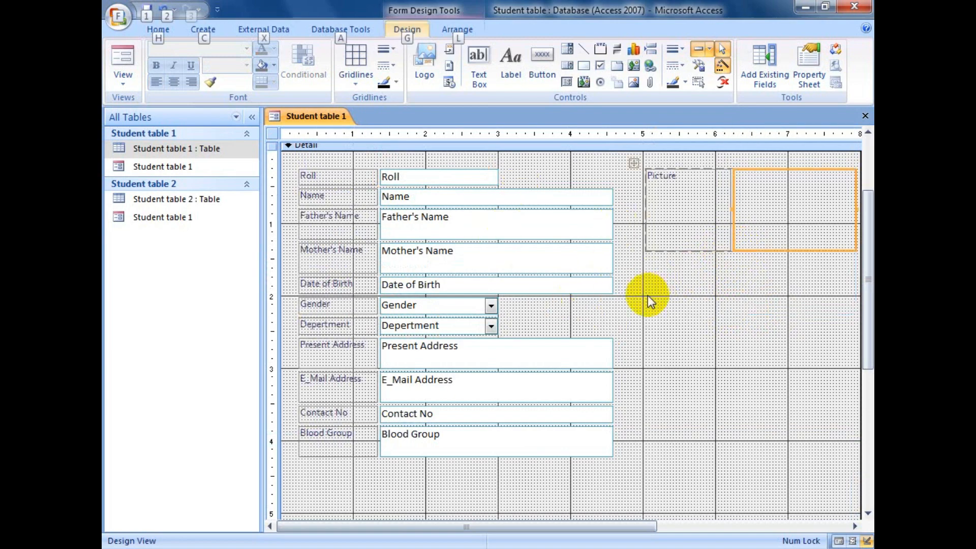
key(alt)
click(629, 292)
Check the resized form from its header to its lower fields in Form View, and return to Design View.
scroll(508, 234, up, 1)
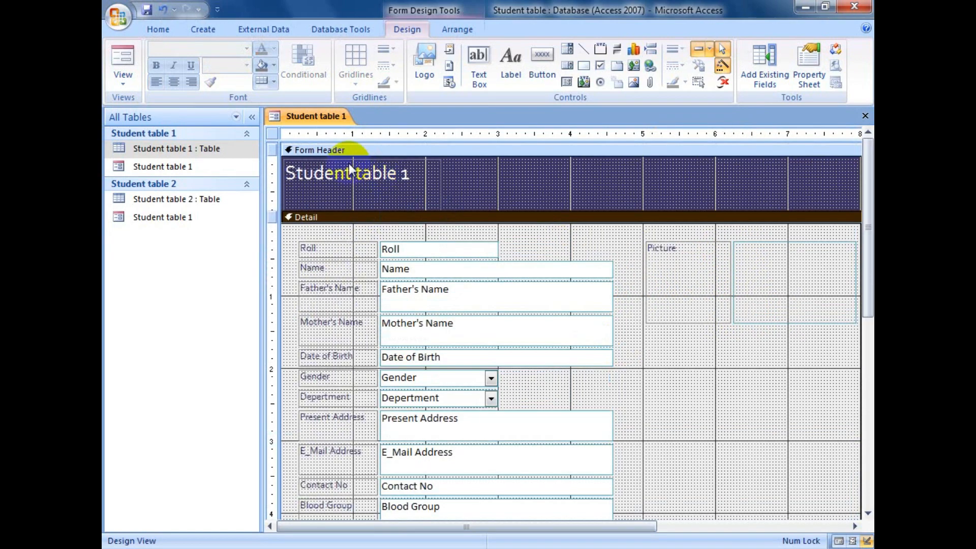
scroll(381, 175, down, 1)
scroll(444, 183, up, 1)
right_click(327, 117)
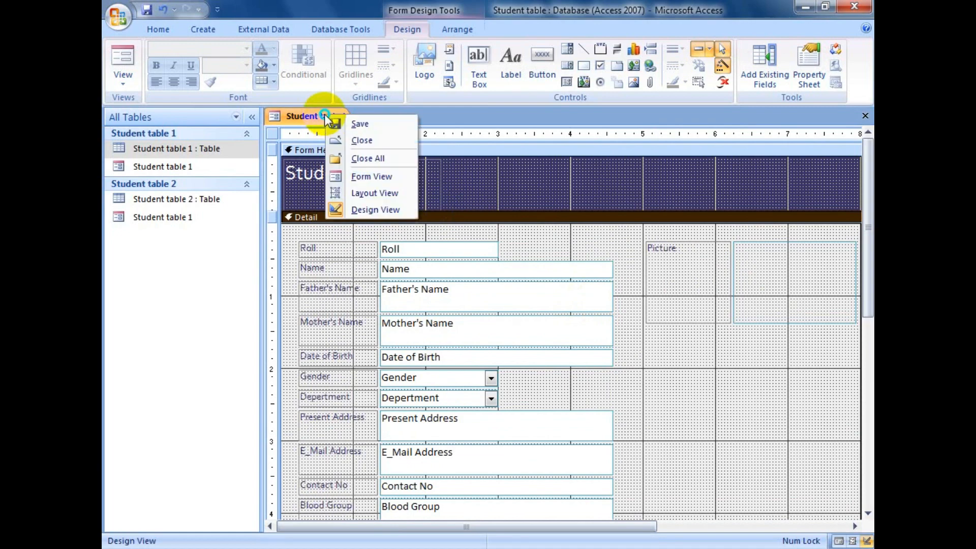
click(369, 178)
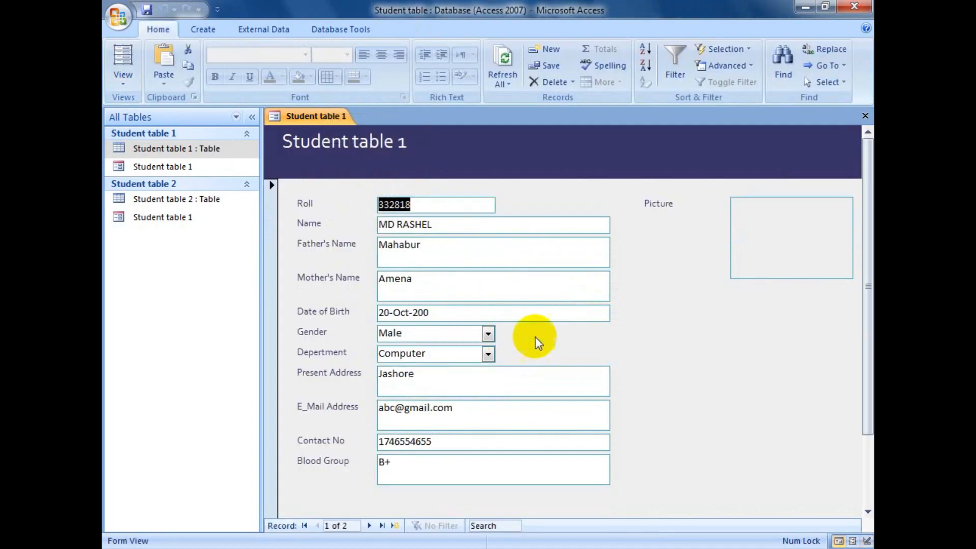
scroll(640, 330, down, 1)
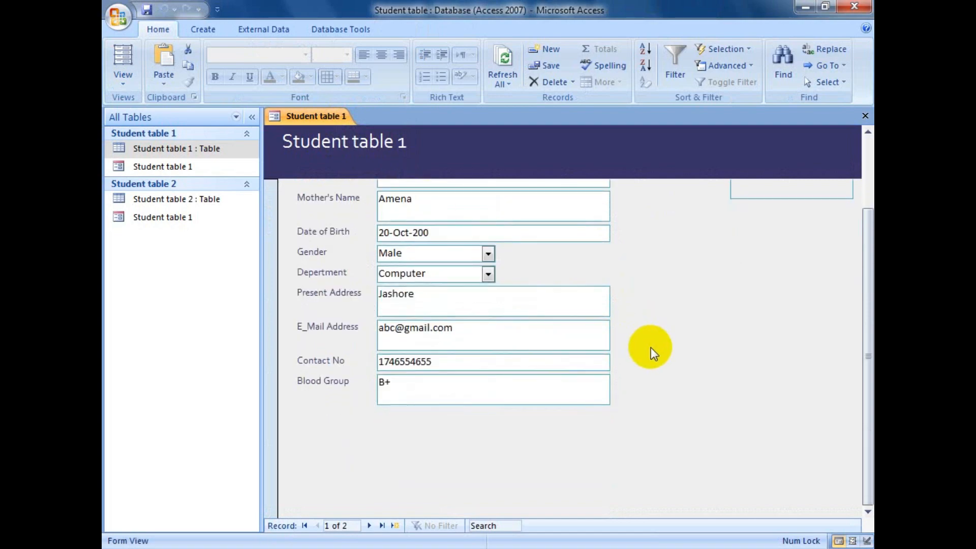
scroll(650, 347, up, 1)
right_click(302, 117)
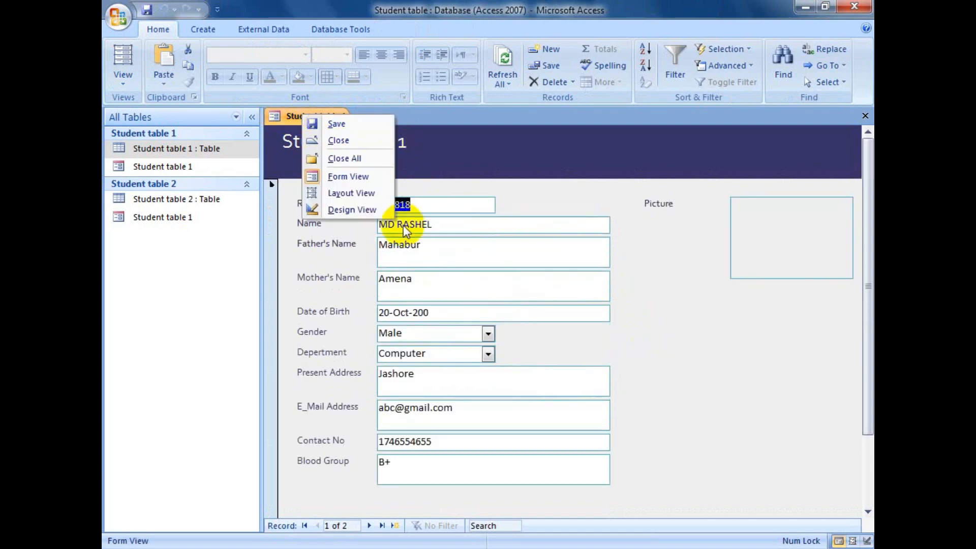
click(336, 210)
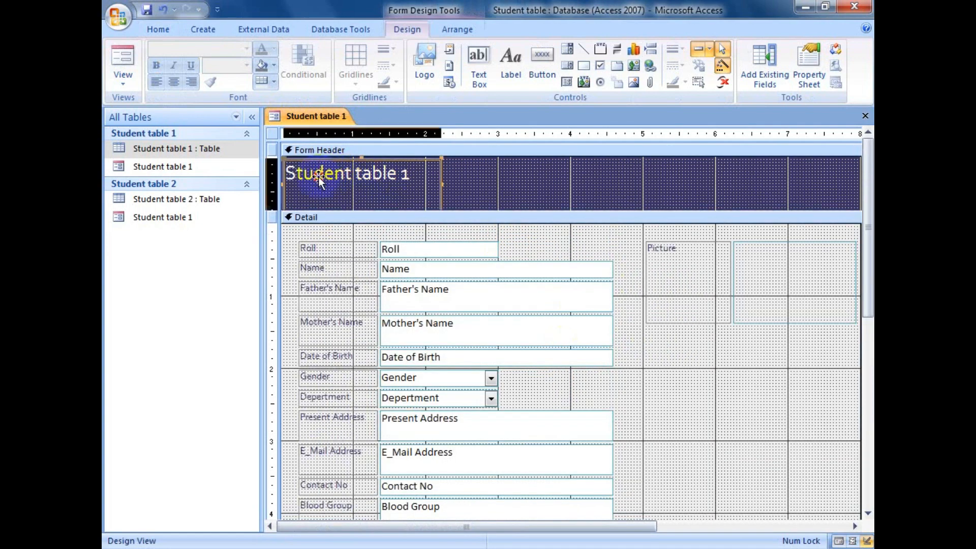
Replace the form header title text with "Polytechnic Institute Of Technology".
click(364, 178)
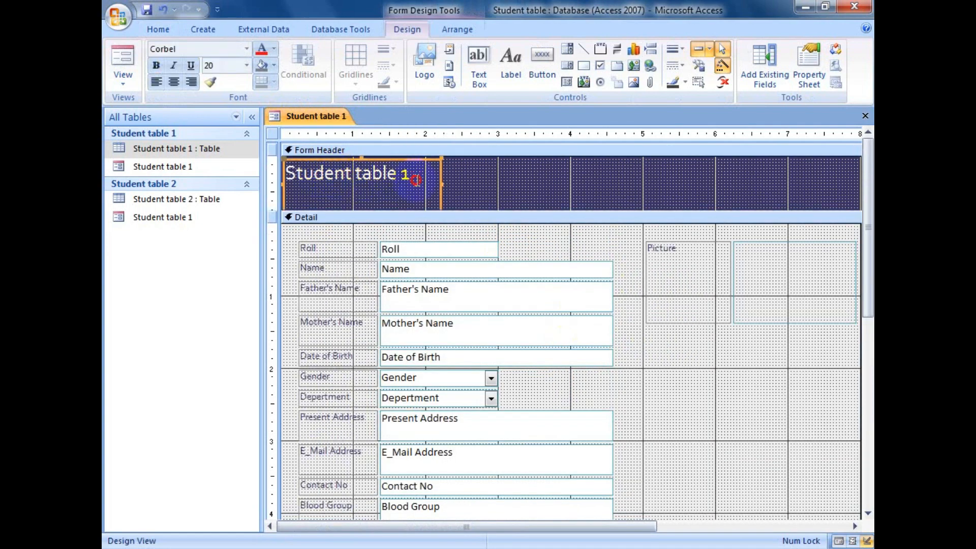
drag(416, 179, 283, 176)
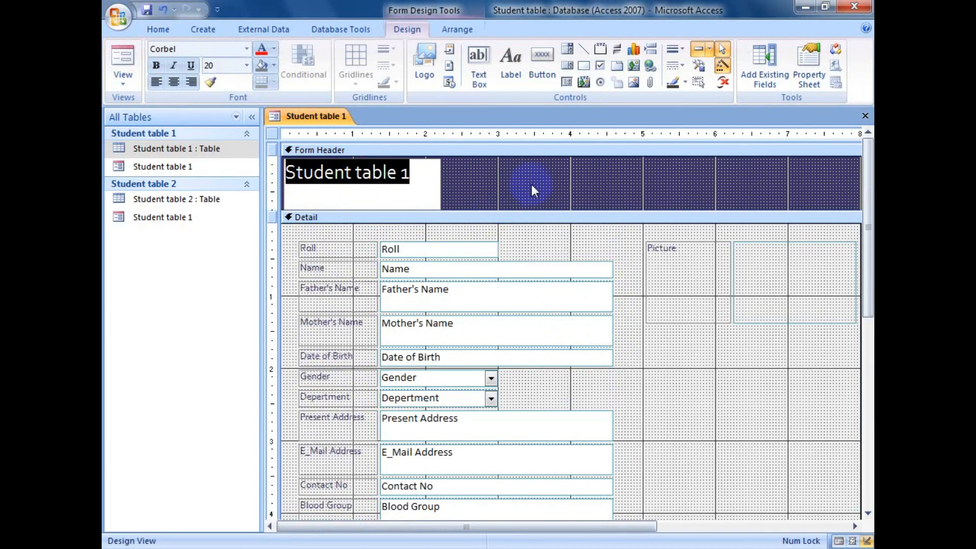
text(Polytechnic Is)
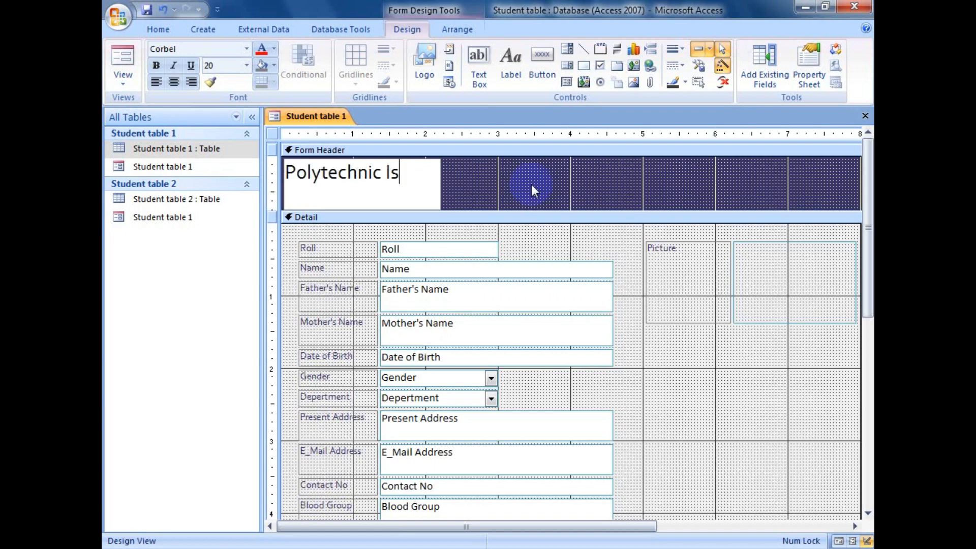
key(BackSpace)
text(nstitute)
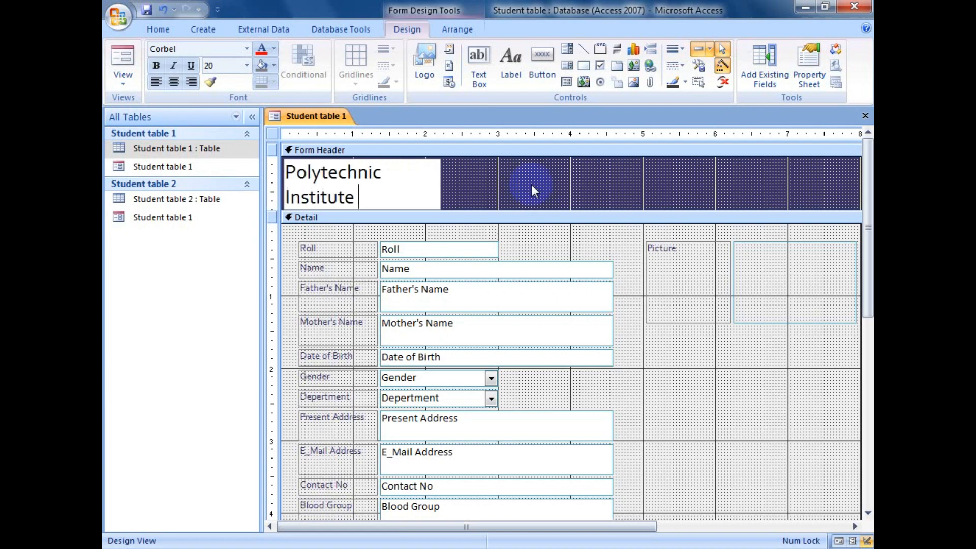
text( Of Techno)
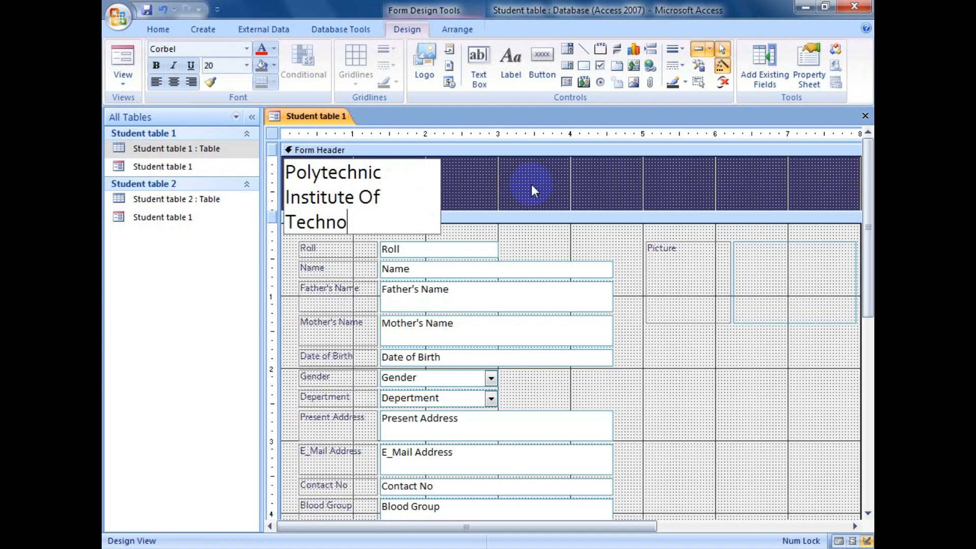
text(logy)
click(450, 189)
Widen the header title label to about the 6.9-inch mark and centre its text.
click(386, 193)
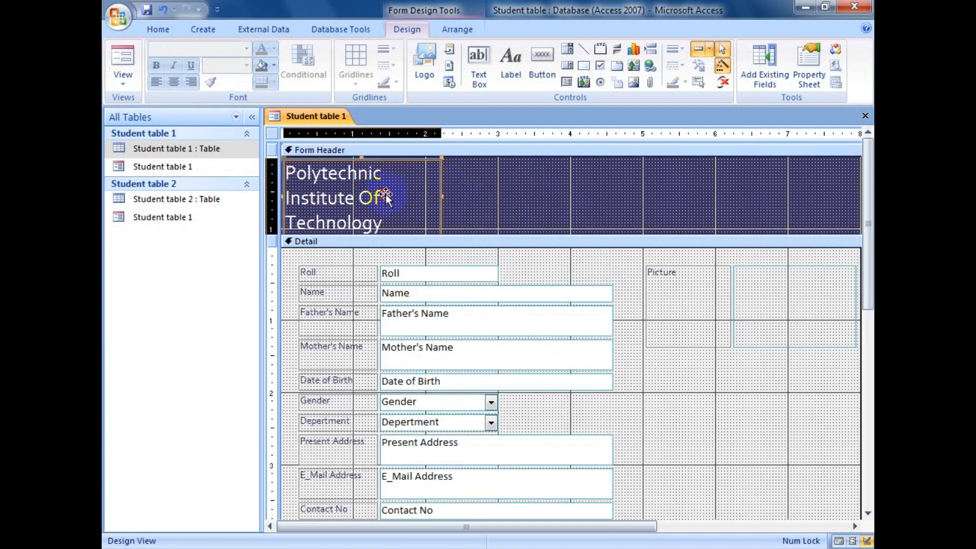
drag(440, 194, 780, 189)
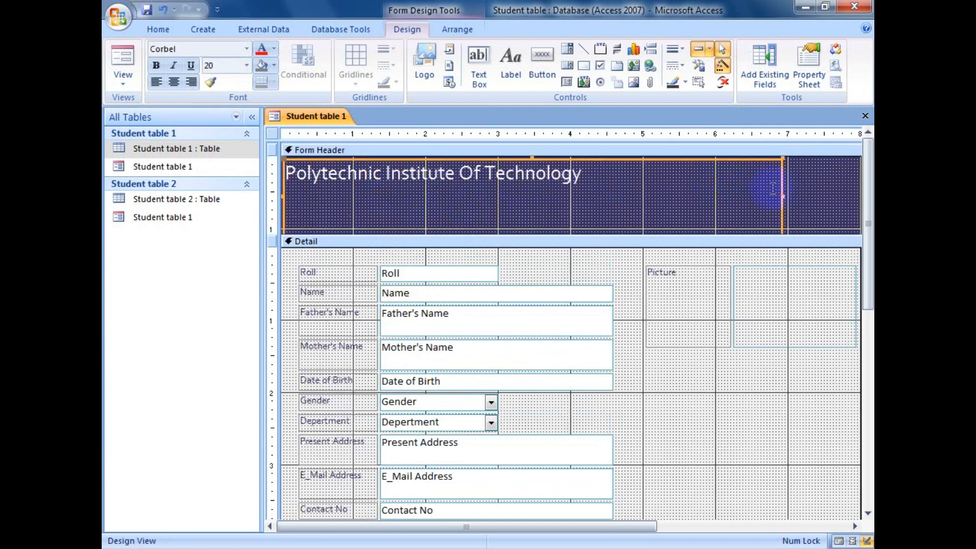
click(174, 82)
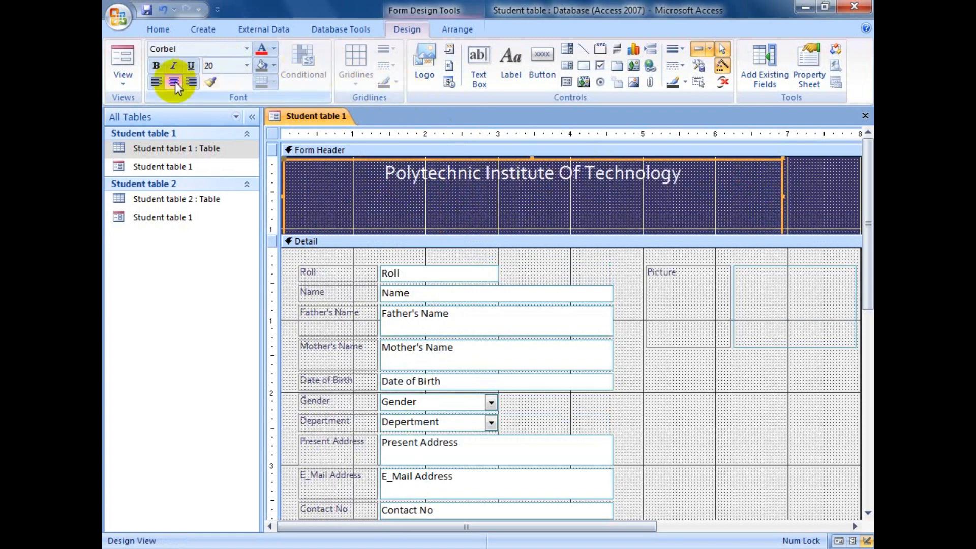
Try a green font colour and a grey-brown background fill on the header title label.
click(274, 48)
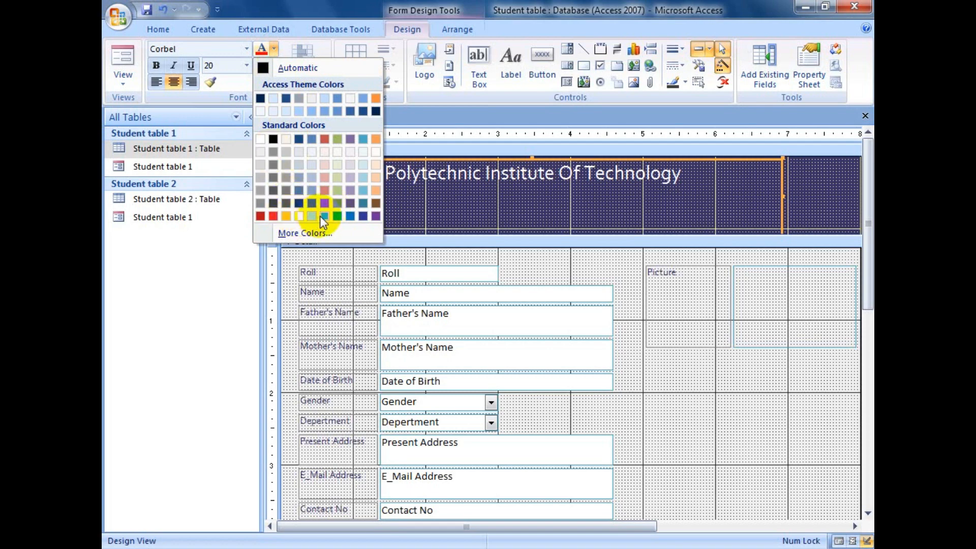
click(320, 216)
click(275, 65)
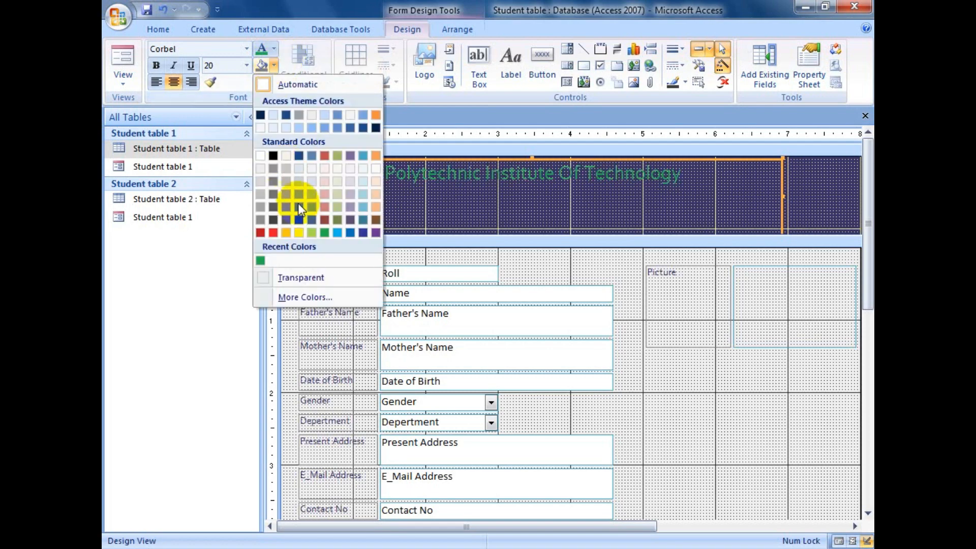
click(290, 189)
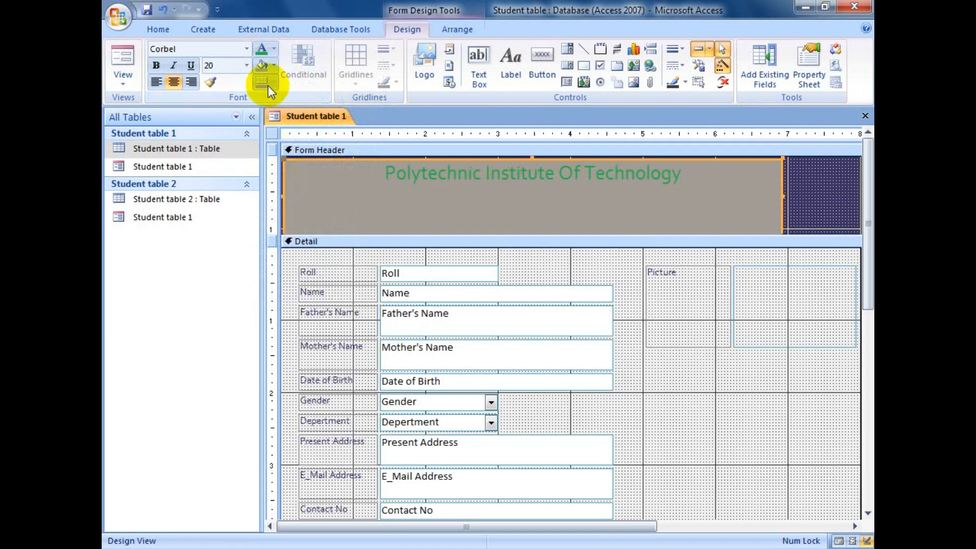
Give the header title label a dark red background fill and white text, and deselect it.
click(275, 65)
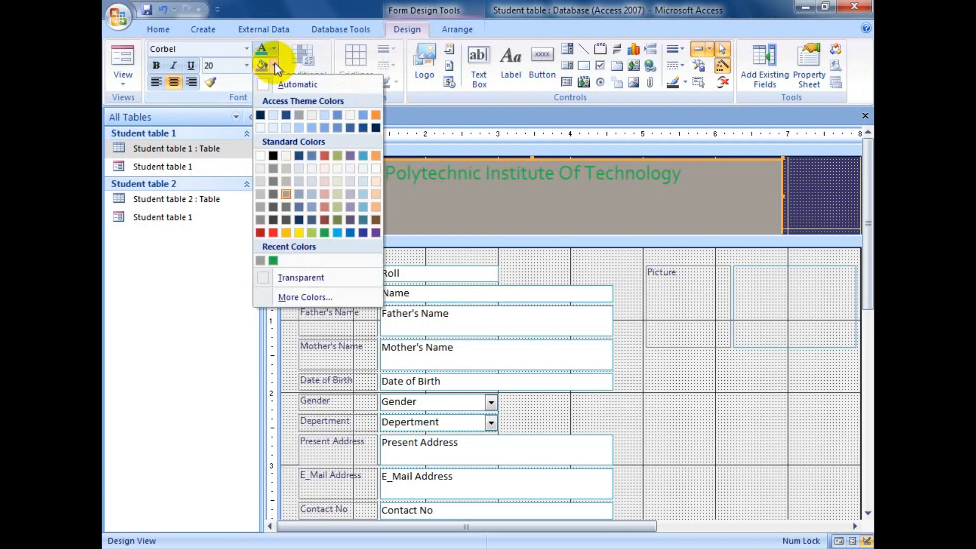
click(271, 116)
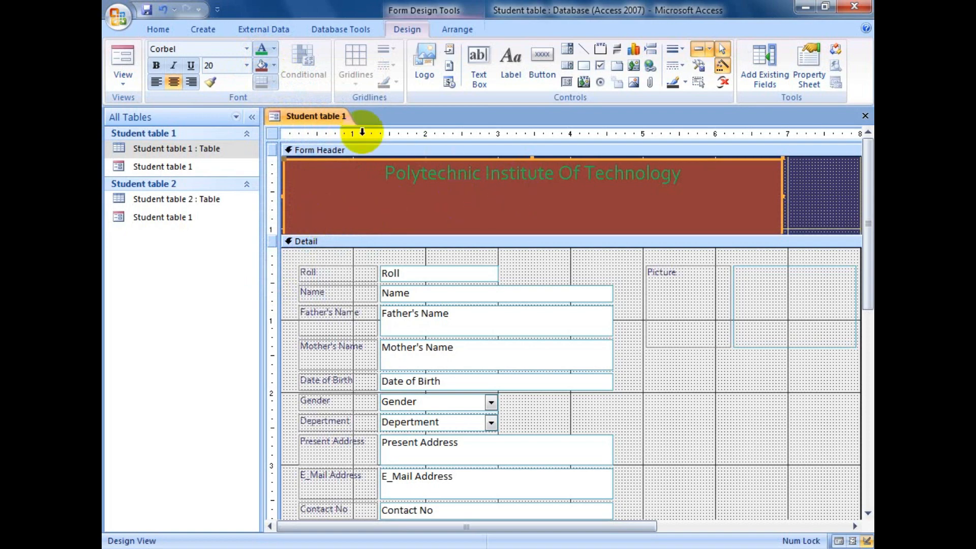
click(274, 49)
click(257, 141)
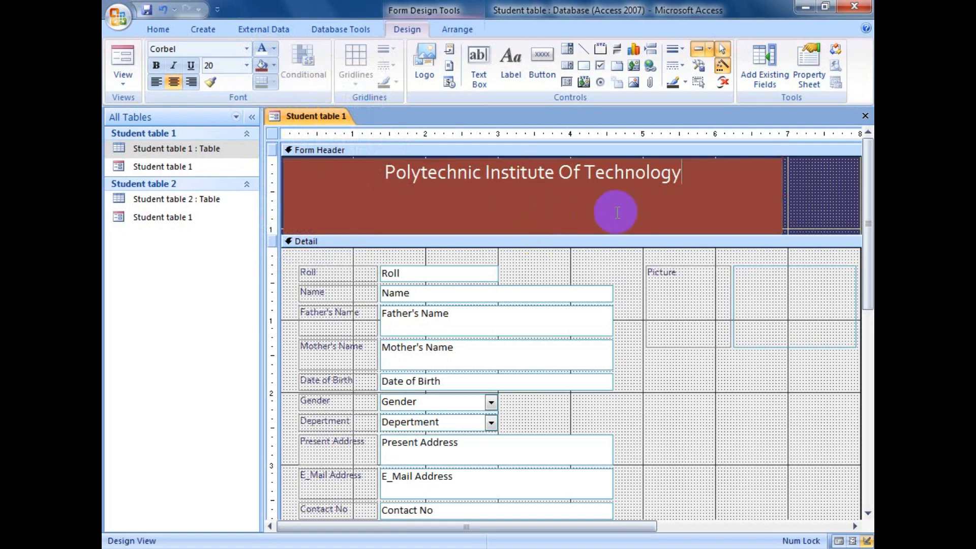
scroll(570, 203, down, 3)
scroll(575, 206, up, 3)
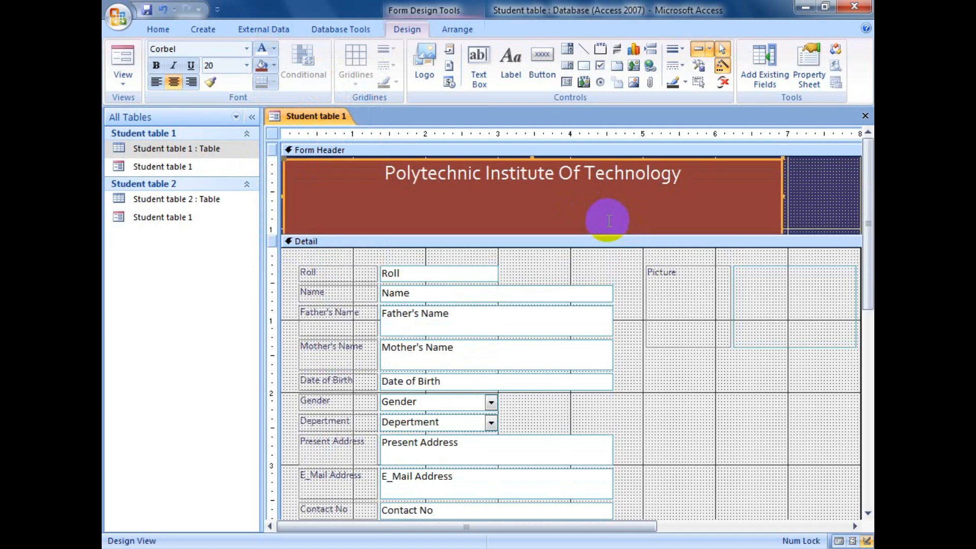
click(818, 199)
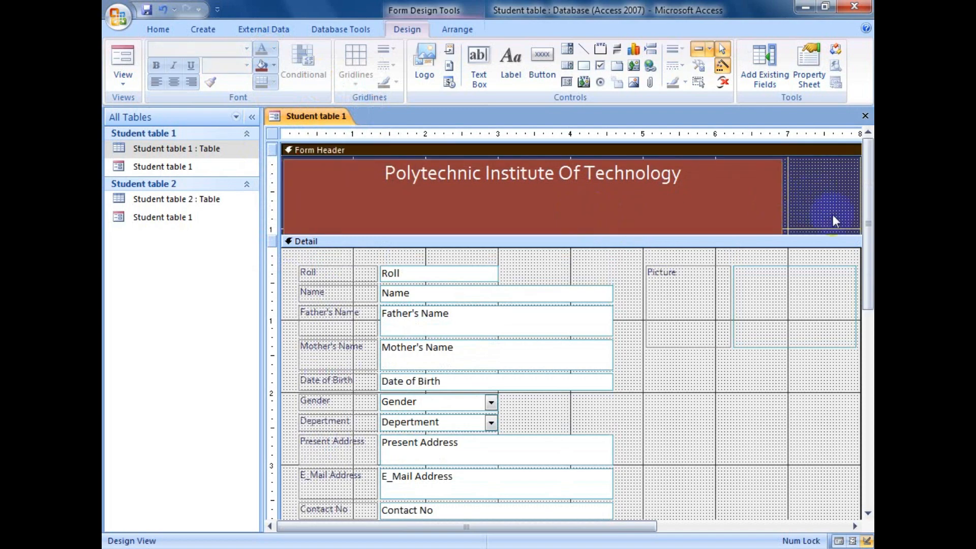
scroll(788, 276, down, 6)
scroll(779, 270, up, 6)
scroll(776, 274, down, 6)
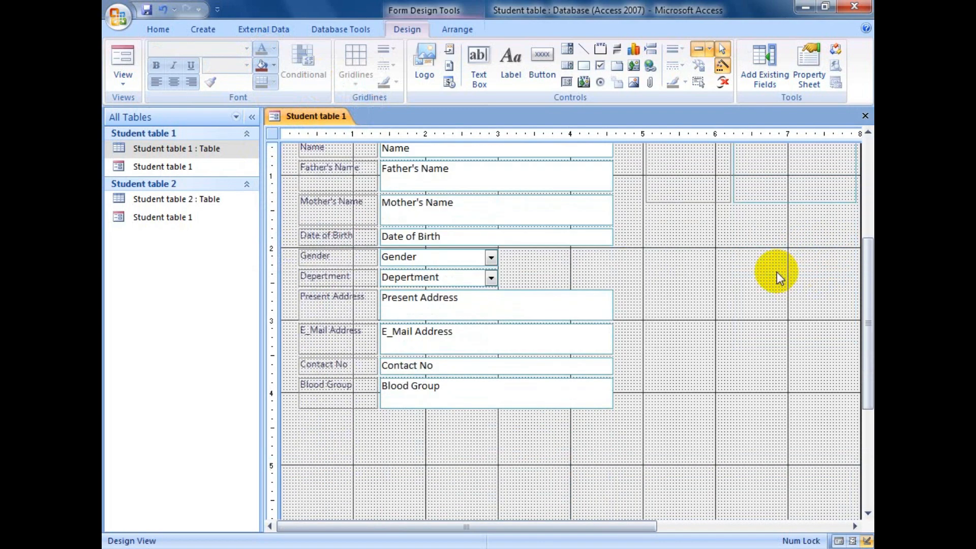
scroll(663, 213, up, 6)
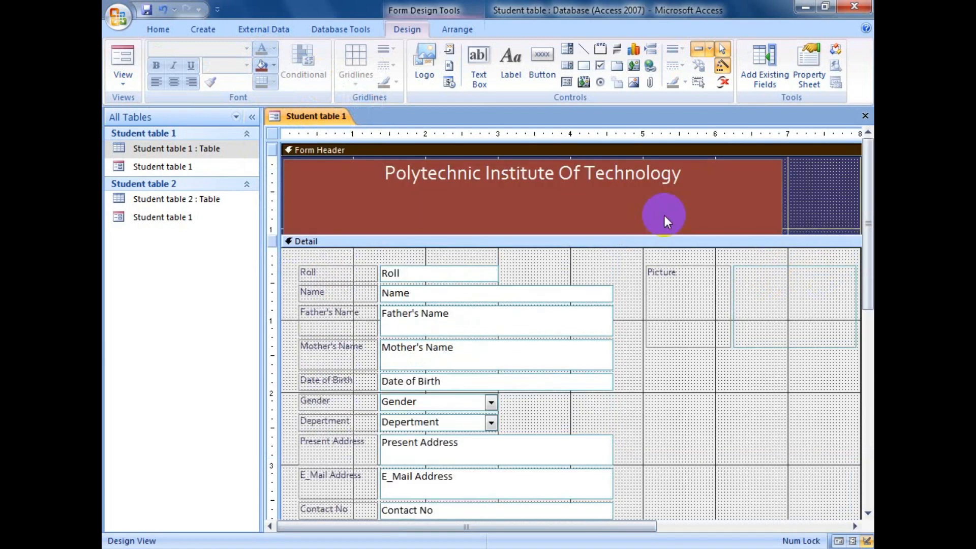
scroll(563, 211, down, 6)
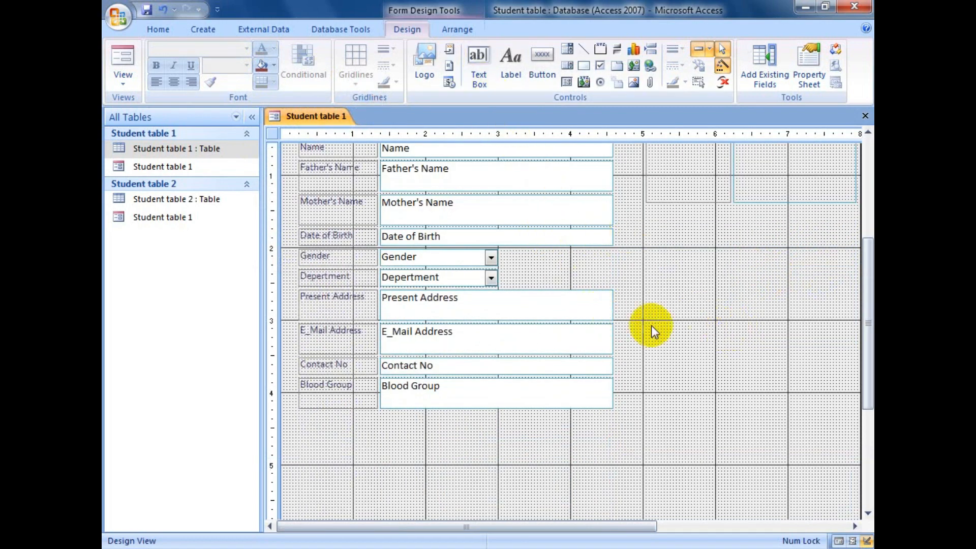
scroll(651, 325, up, 6)
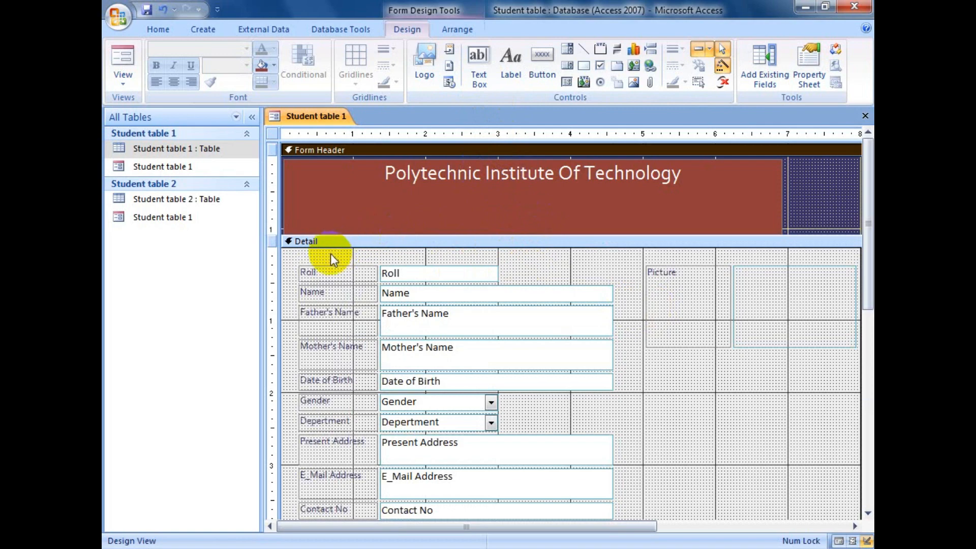
Move all fields from Roll to Blood Group, with their labels, down about 0.45 inch in the Detail section.
drag(330, 255, 645, 258)
scroll(596, 315, down, 2)
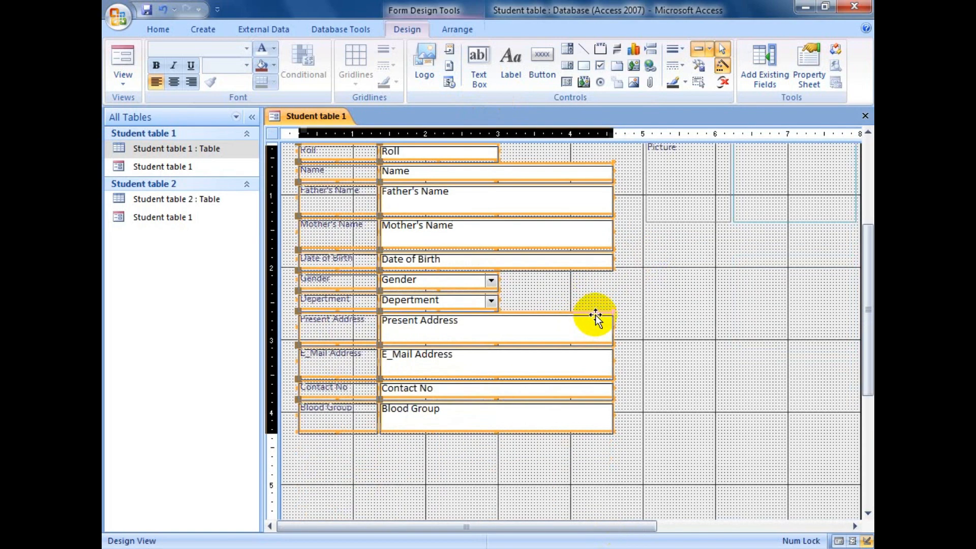
scroll(595, 315, up, 3)
Move the Picture label and frame down about 0.55 inch to sit roughly level with the Roll field, and deselect them.
click(728, 289)
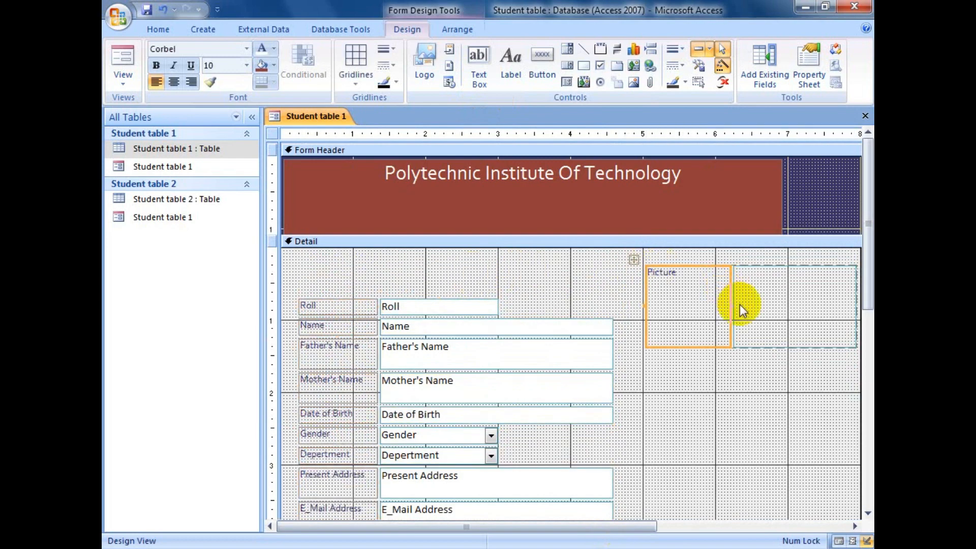
key(Down)
key(Down)
key(Down)
key(Down)
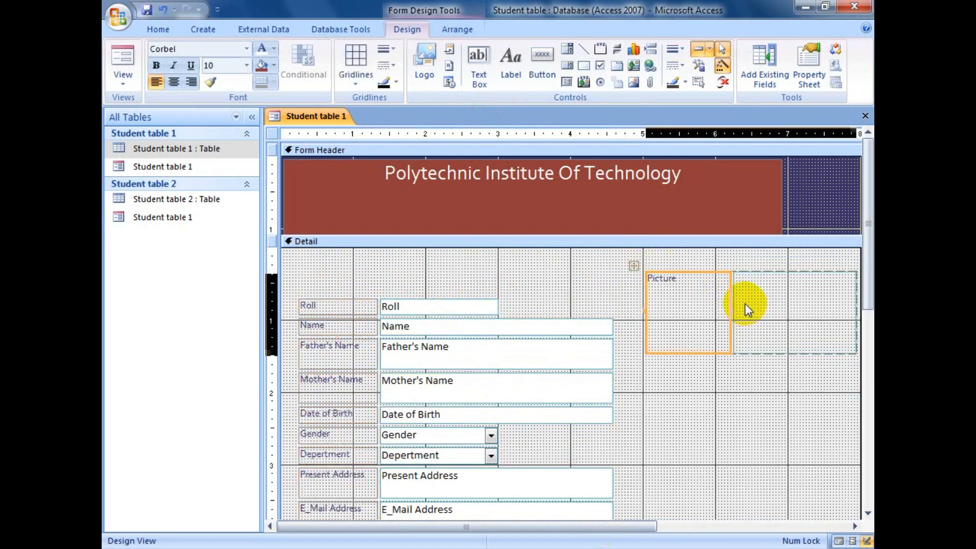
key(Down)
key(Down)
key(Down)
key(Down)
key(Down)
key(Down)
key(Down)
key(Down)
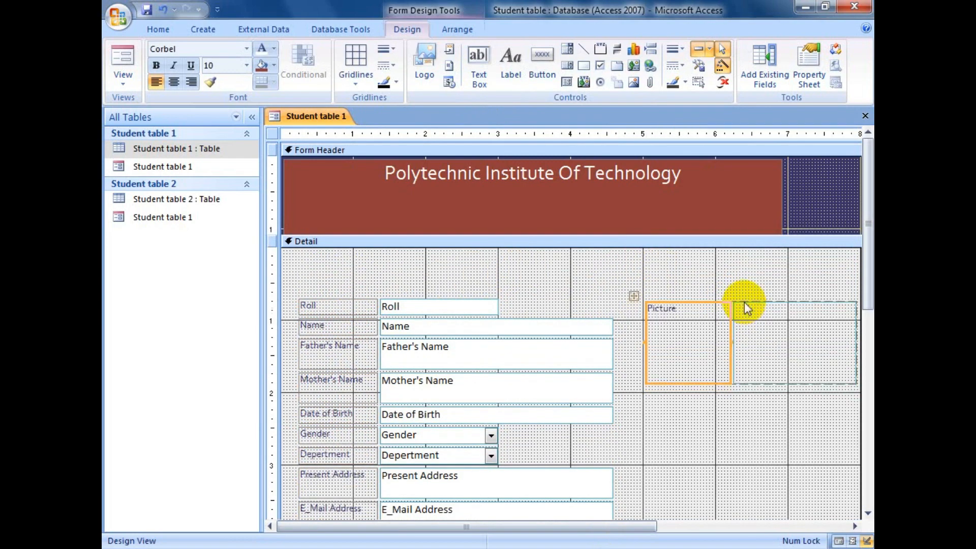
key(Down)
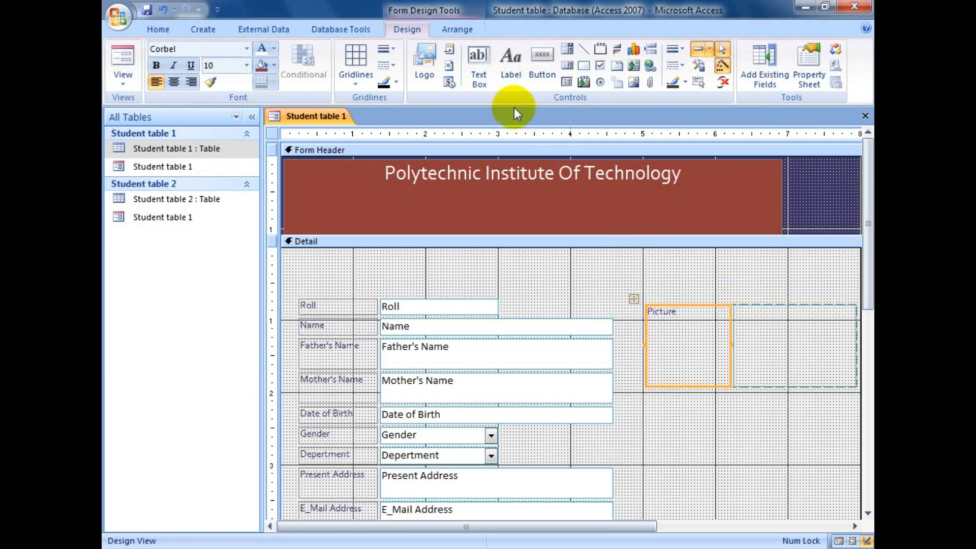
click(563, 246)
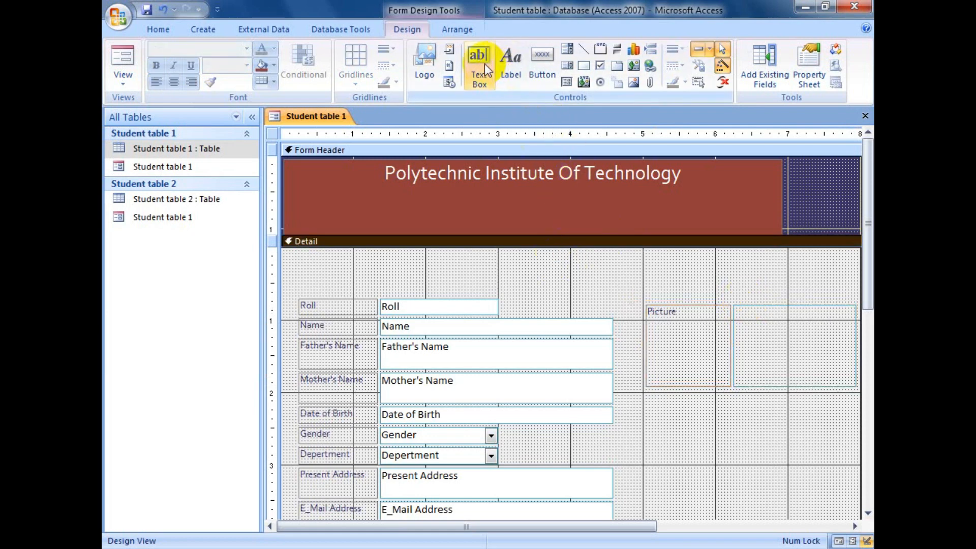
Add a label about 5.2 inches wide above the fields in the Detail section, reading "Student Management File".
click(506, 63)
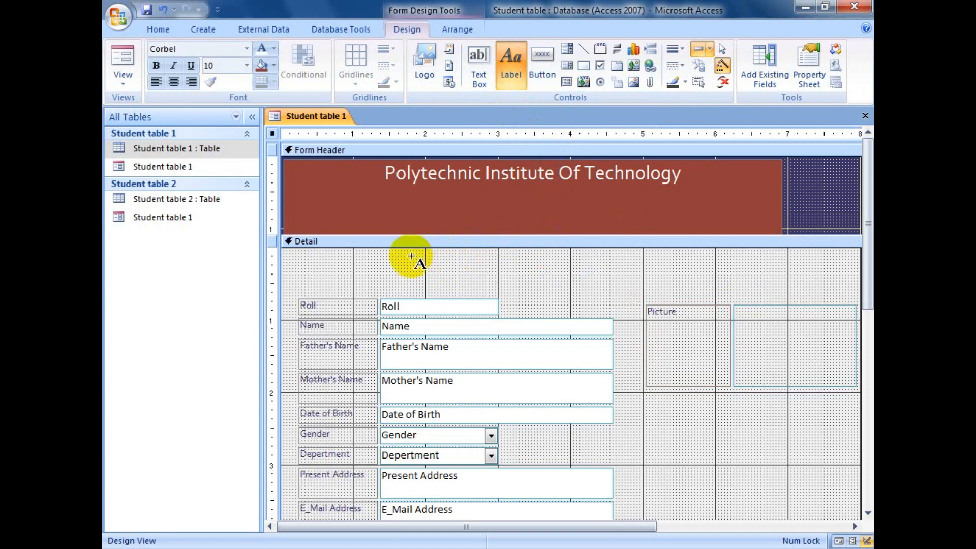
mouse_move(410, 257)
mouse_down()
mouse_move(736, 287)
mouse_move(784, 280)
mouse_up()
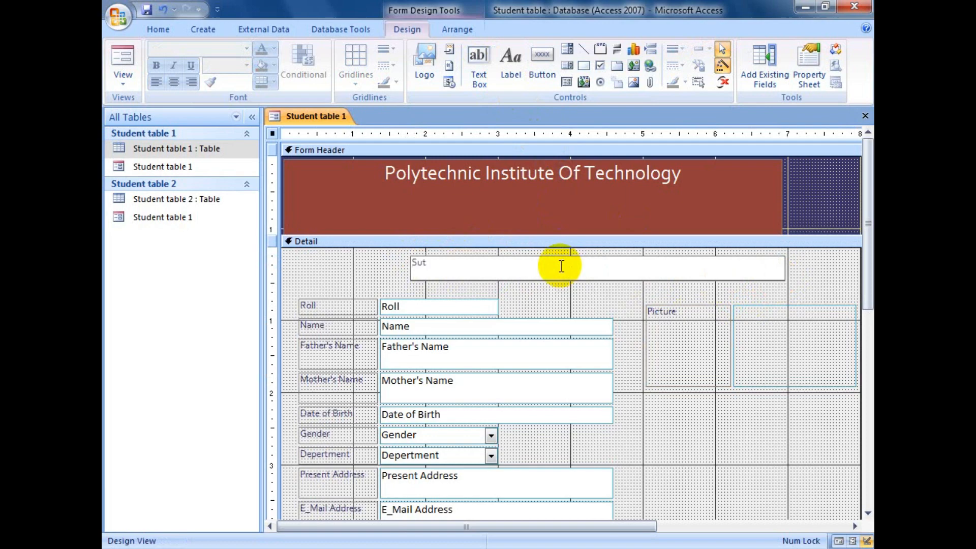
text(Student Management)
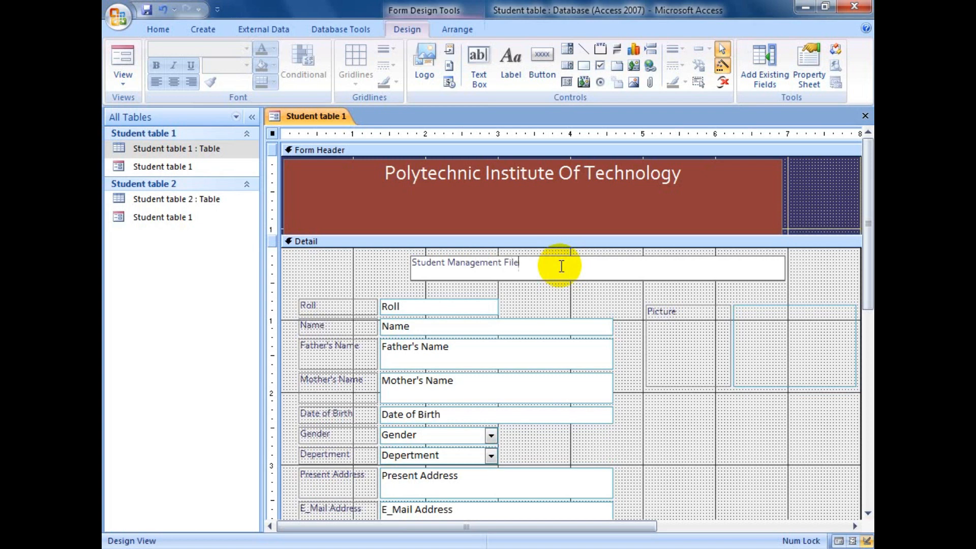
text( File)
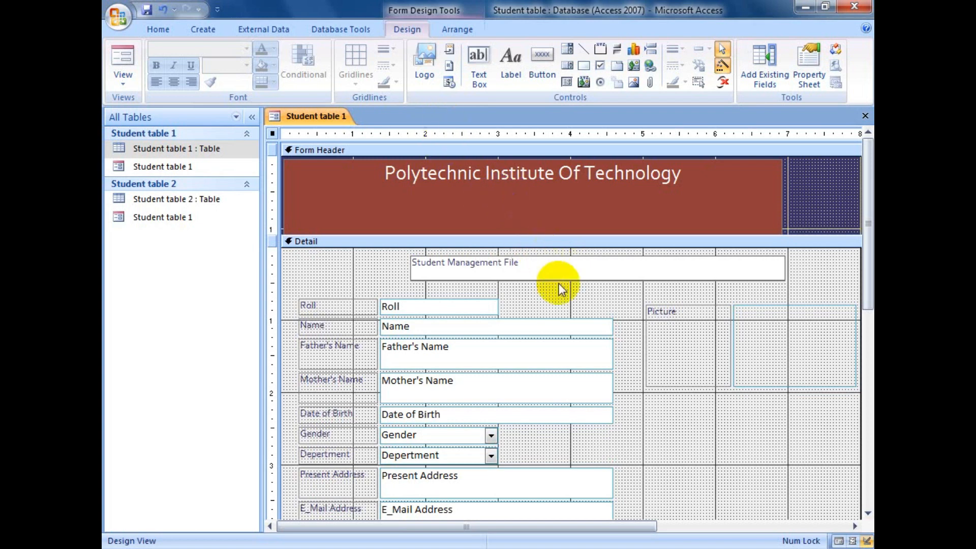
click(615, 293)
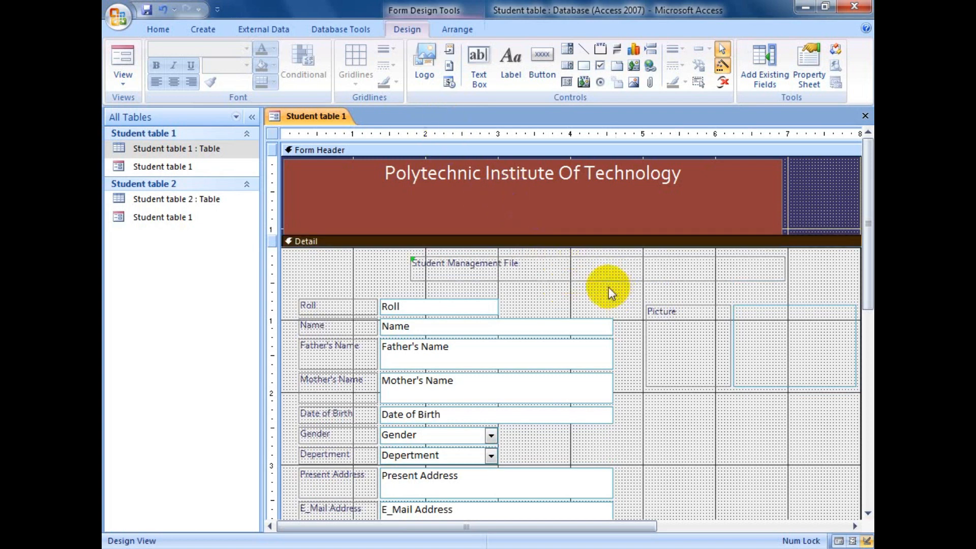
Associate the flagged "Student Management File" label with the Roll control, and deselect it.
click(425, 263)
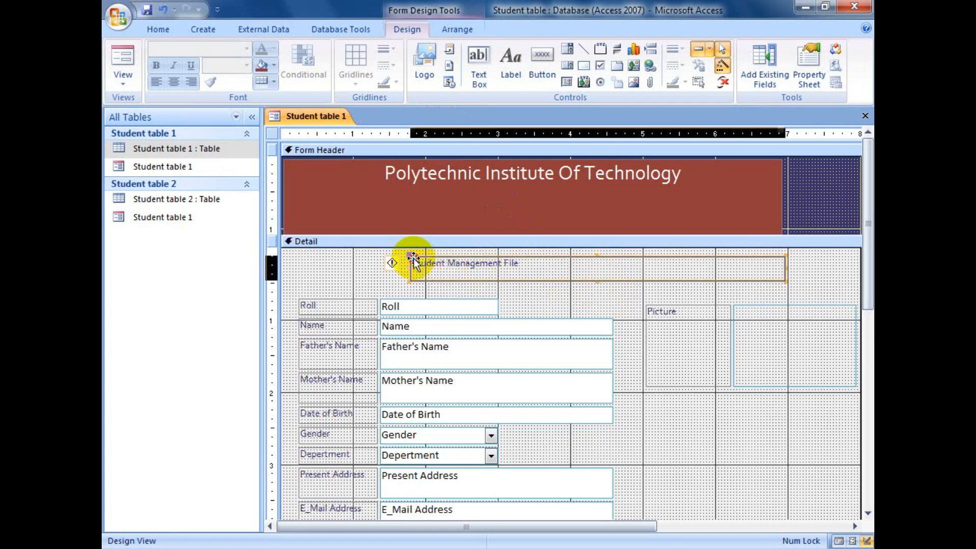
click(391, 265)
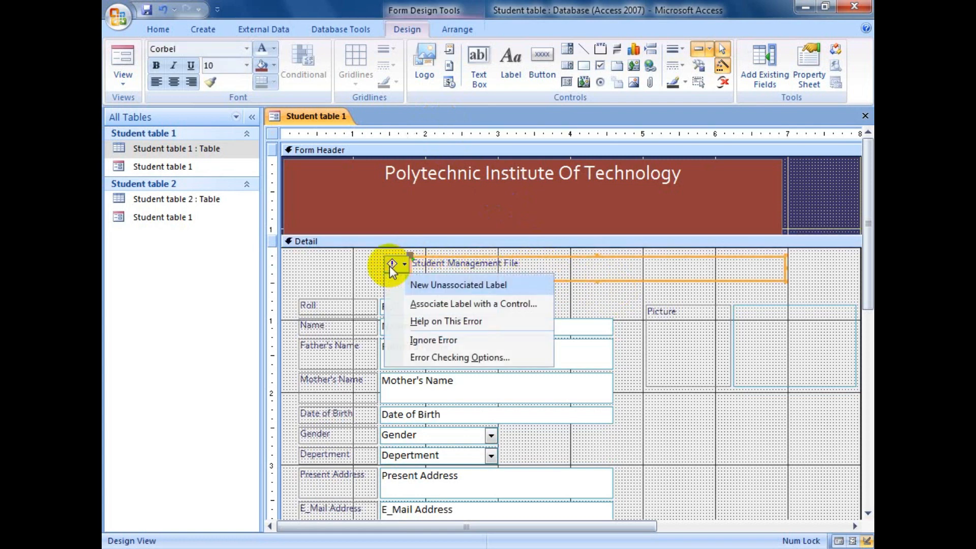
click(465, 304)
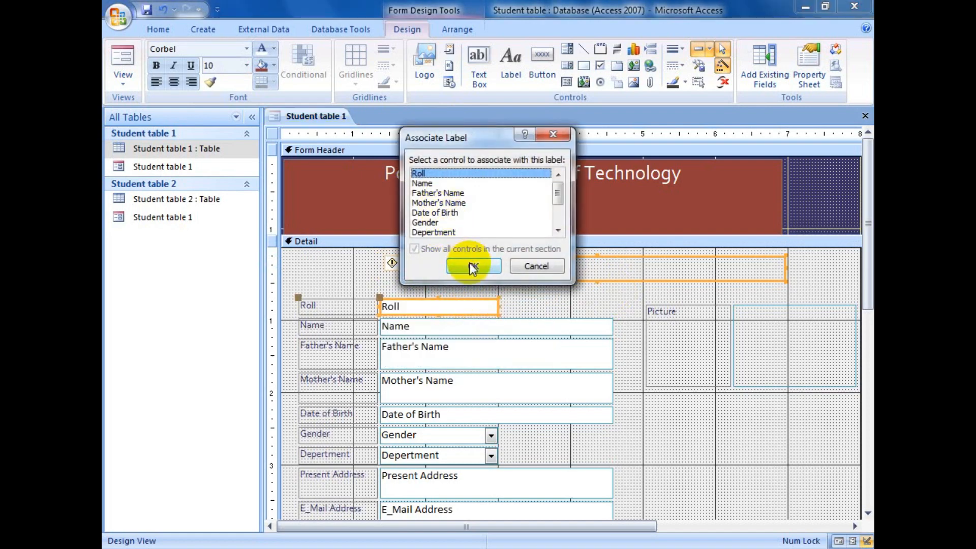
click(473, 265)
click(459, 288)
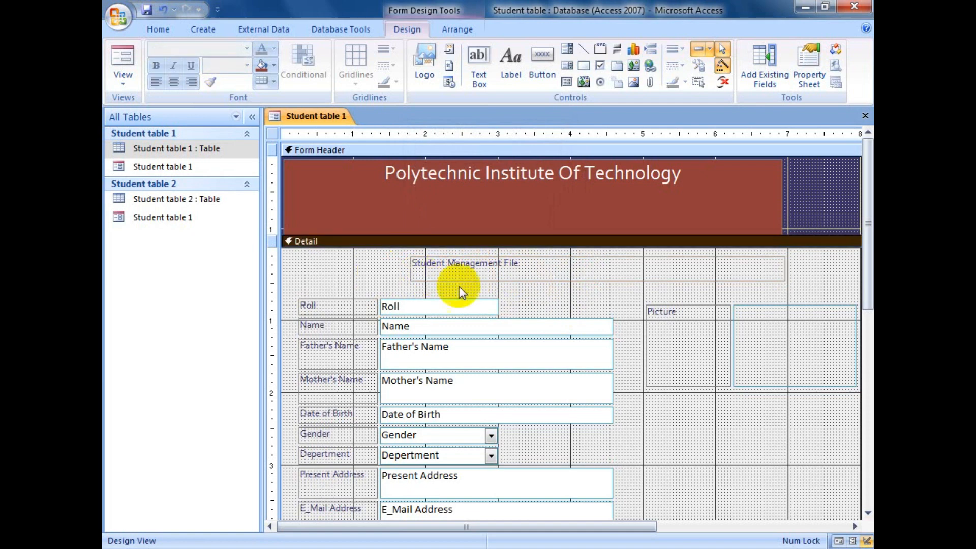
Center the text of the "Student Management File" label in the Detail section.
click(514, 272)
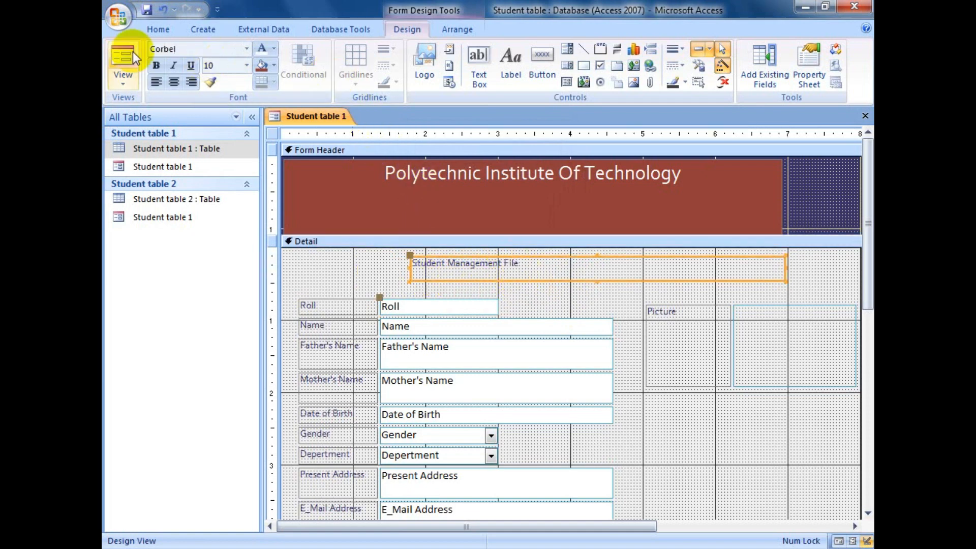
click(176, 85)
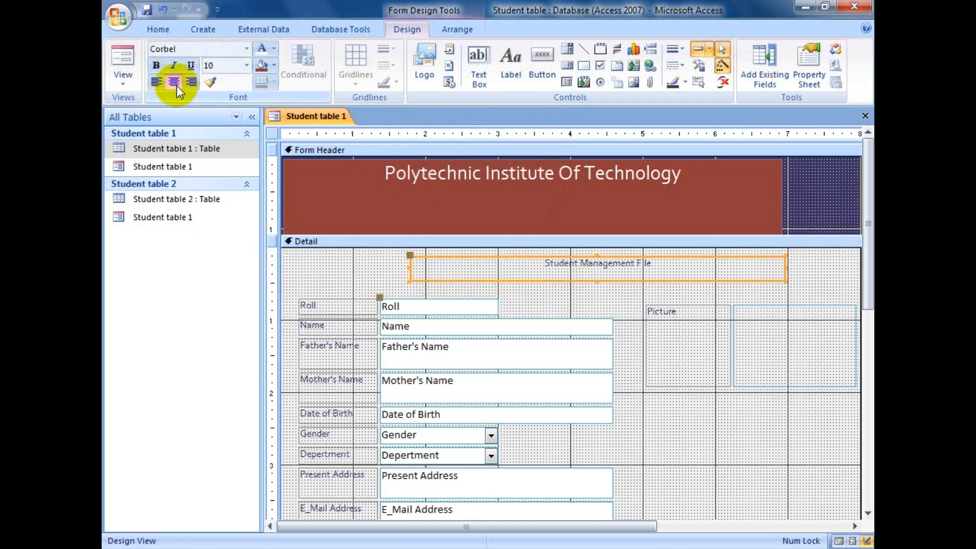
click(806, 286)
Fill the background of the "Student Management File" label with the standard purple color and deselect it.
click(755, 274)
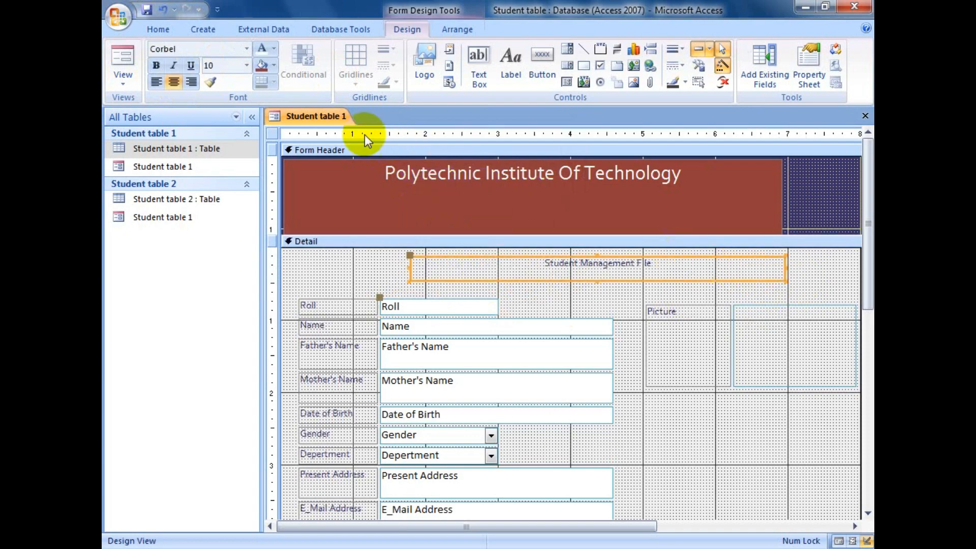
click(274, 66)
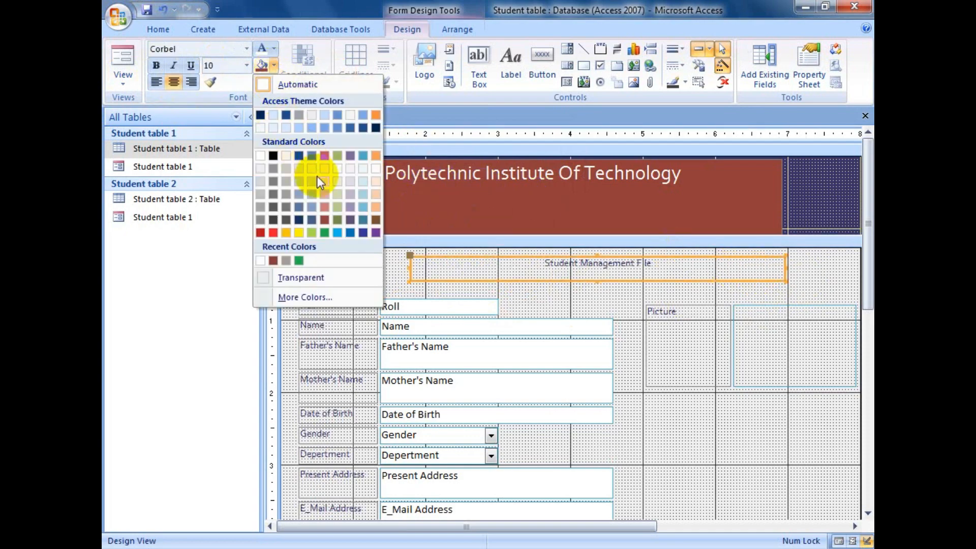
click(298, 260)
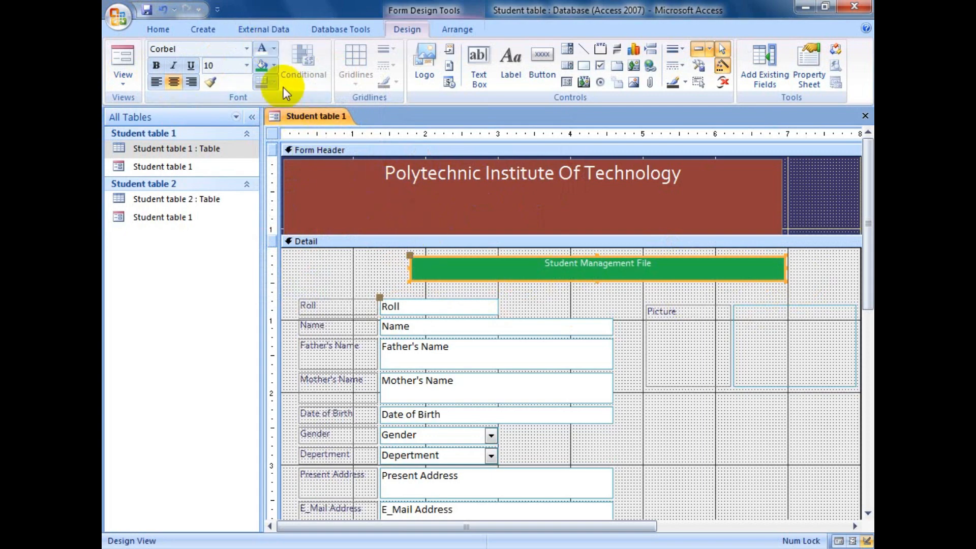
click(273, 66)
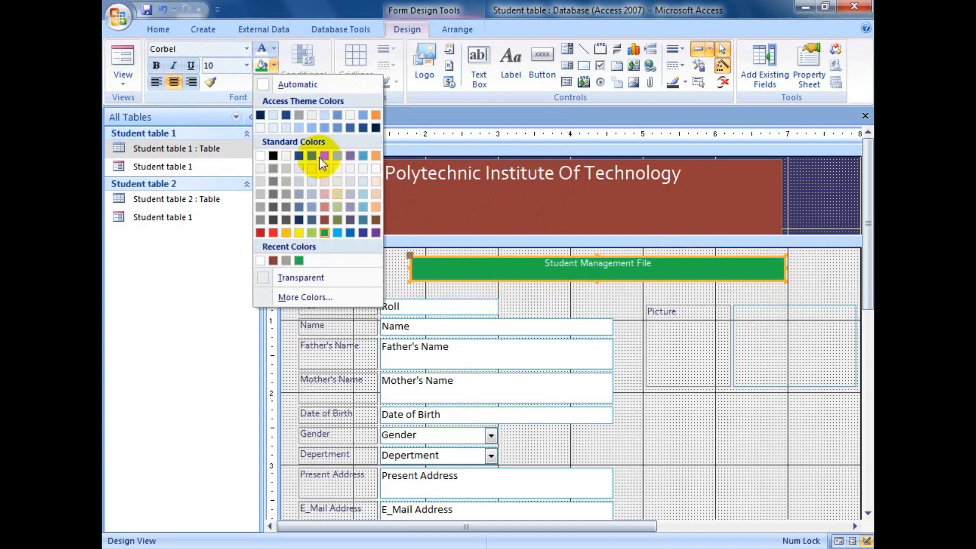
click(374, 230)
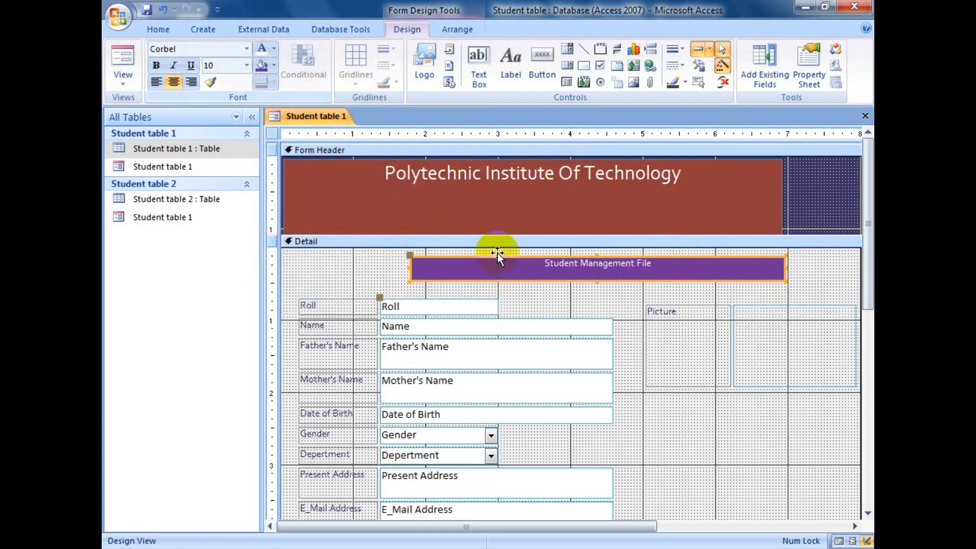
click(812, 275)
Add a command button about 0.95 inch wide below the Blood Group label, assigning the Record Navigation action Go To Previous Record.
scroll(679, 307, down, 4)
scroll(679, 309, up, 4)
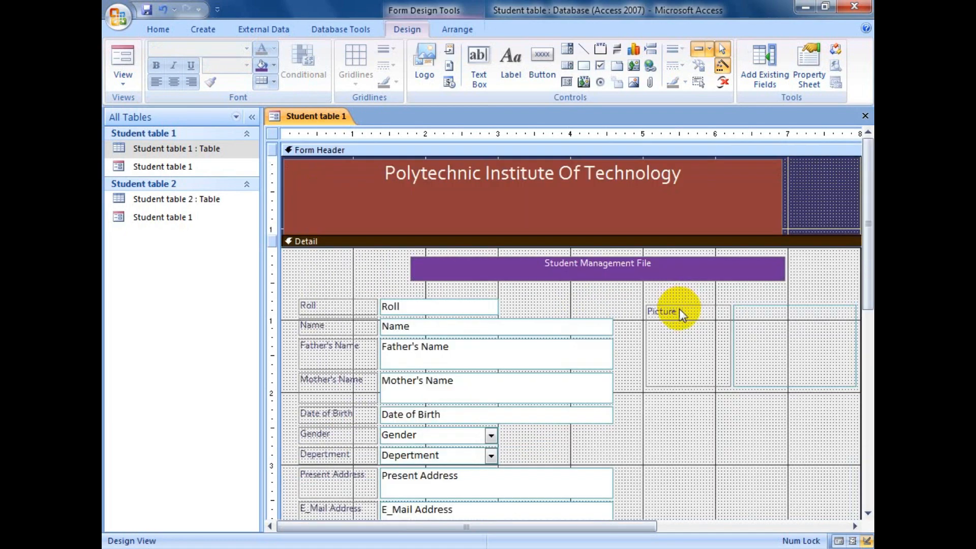
scroll(636, 217, down, 4)
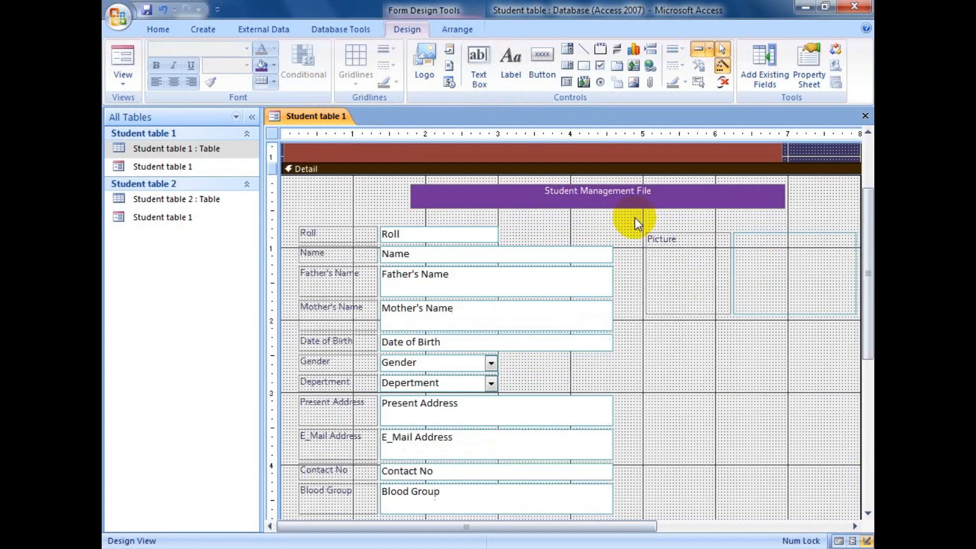
scroll(658, 259, up, 4)
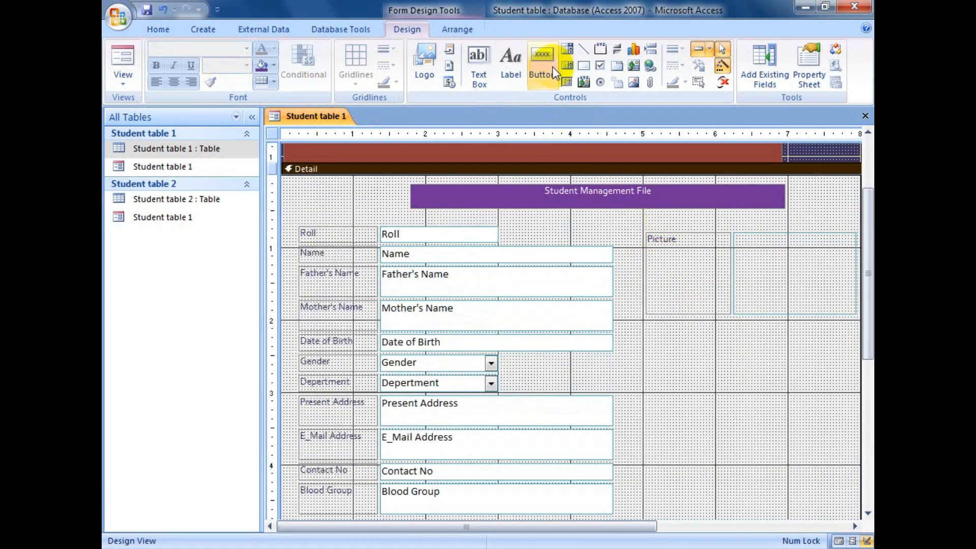
scroll(615, 251, down, 4)
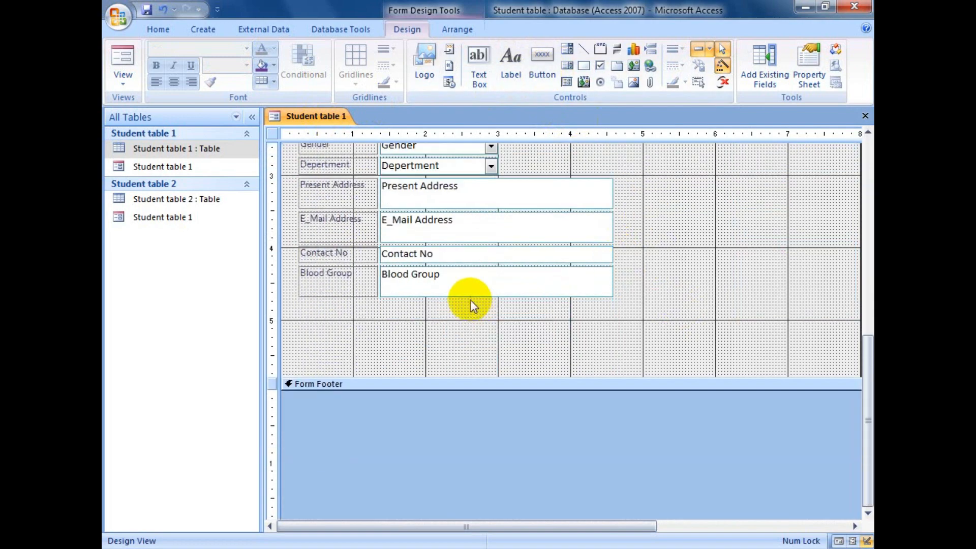
scroll(529, 261, up, 4)
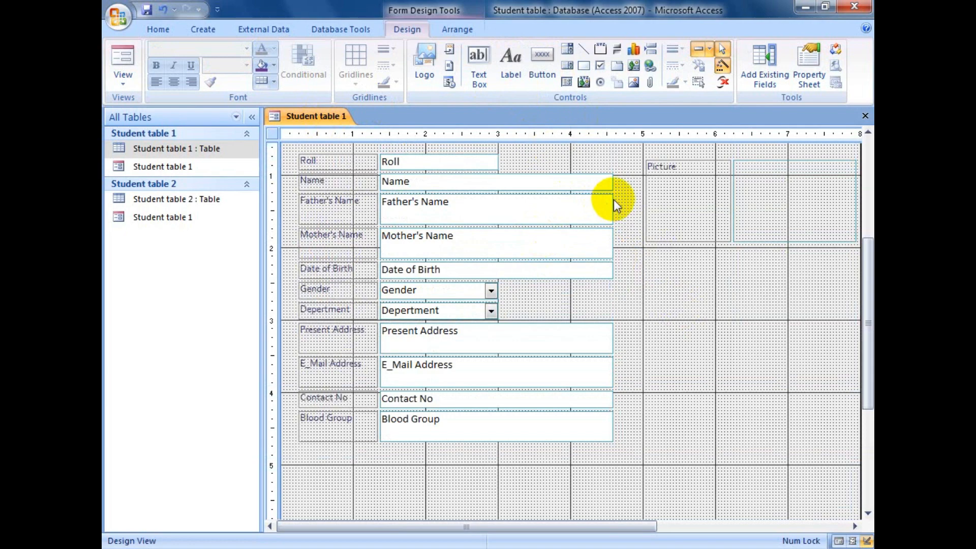
scroll(596, 241, down, 3)
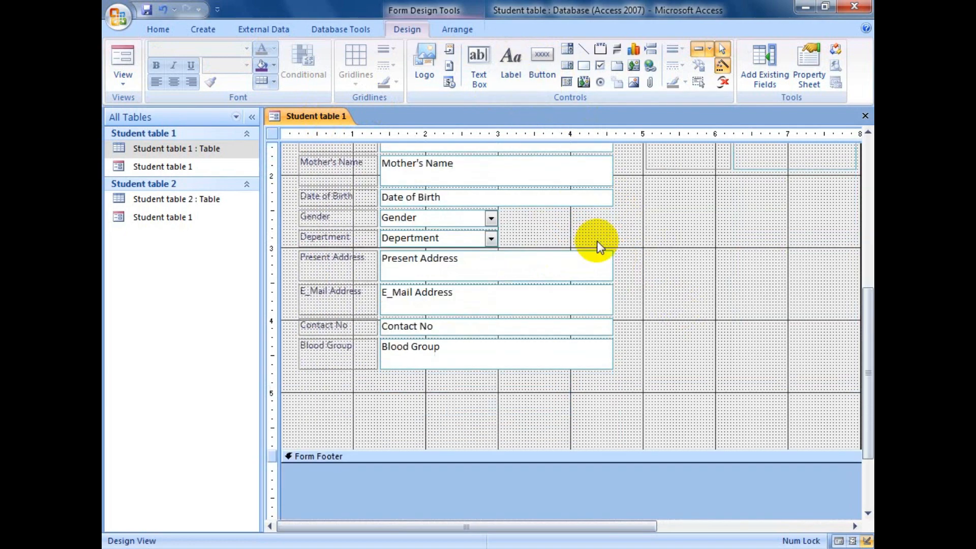
click(548, 54)
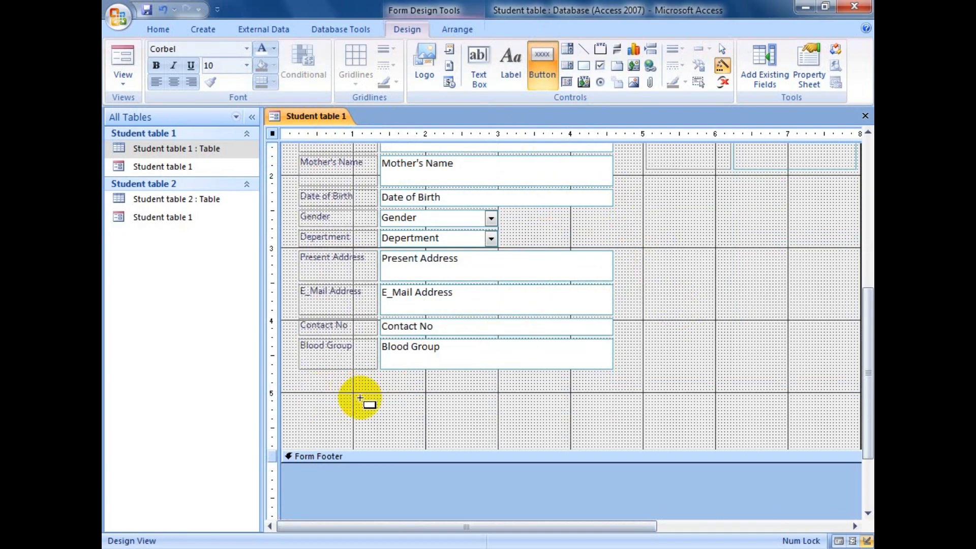
drag(352, 392, 420, 412)
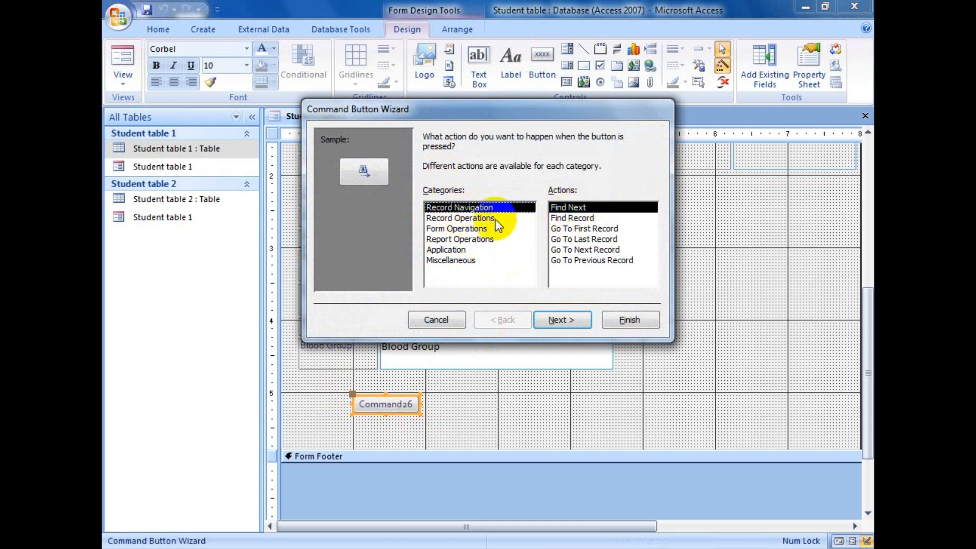
click(454, 209)
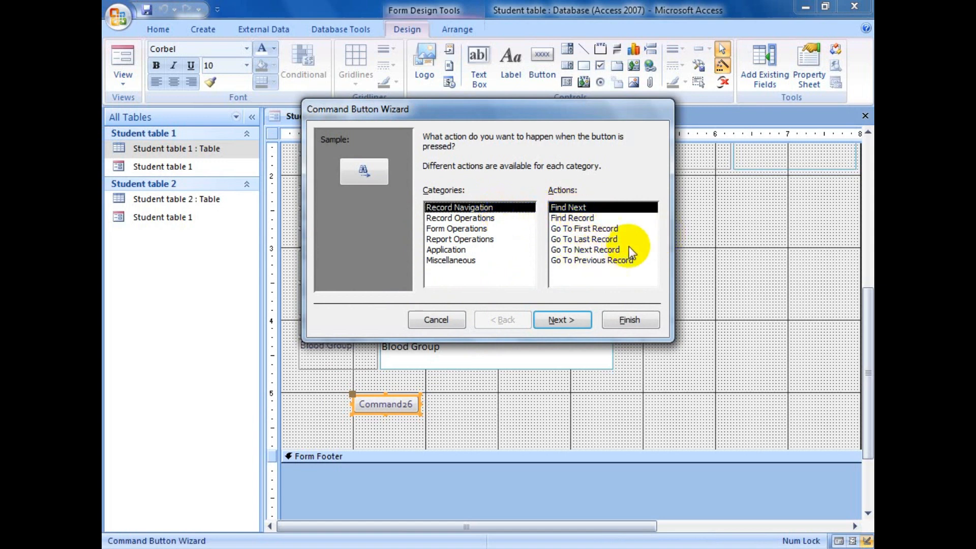
click(604, 260)
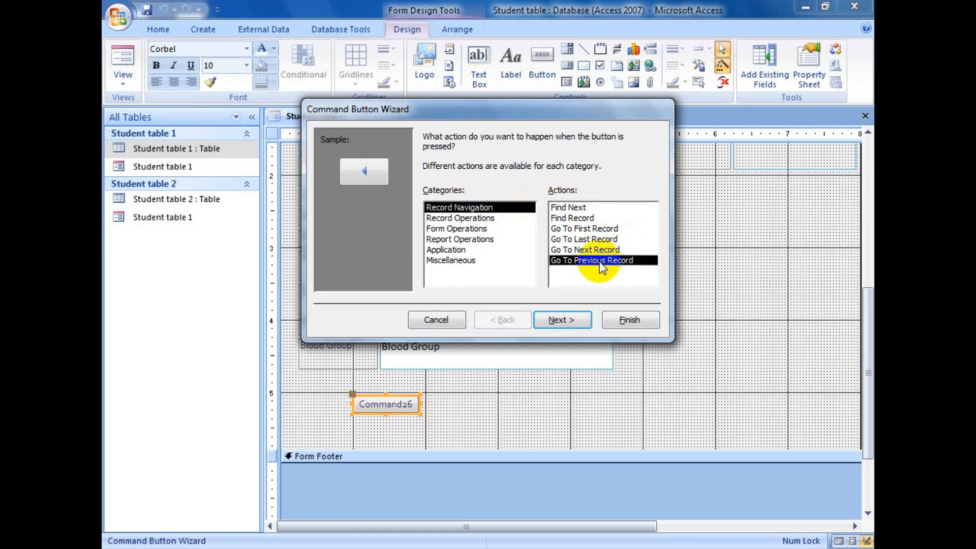
click(562, 321)
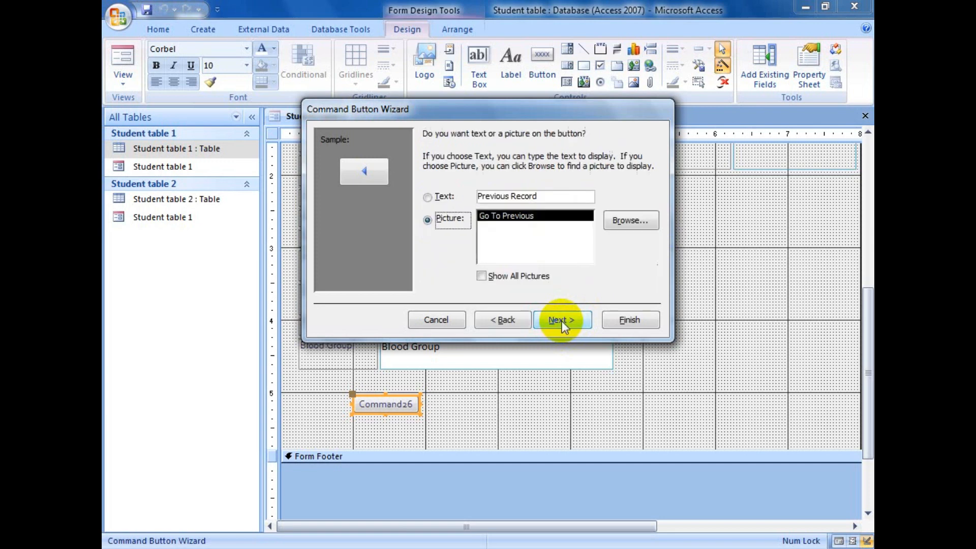
Make the button show the text "Previous" instead of a picture, finish the wizard with the default name, and deselect the button.
click(443, 198)
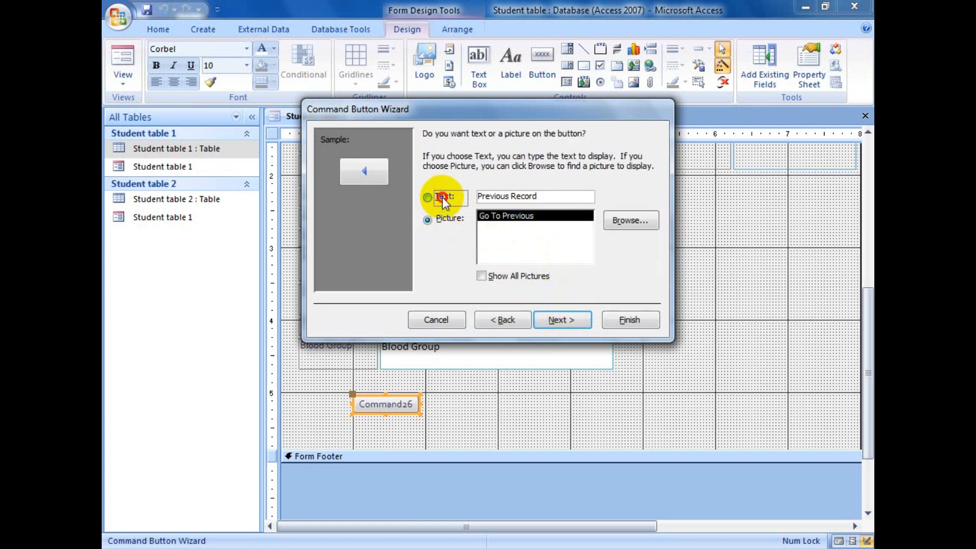
click(456, 220)
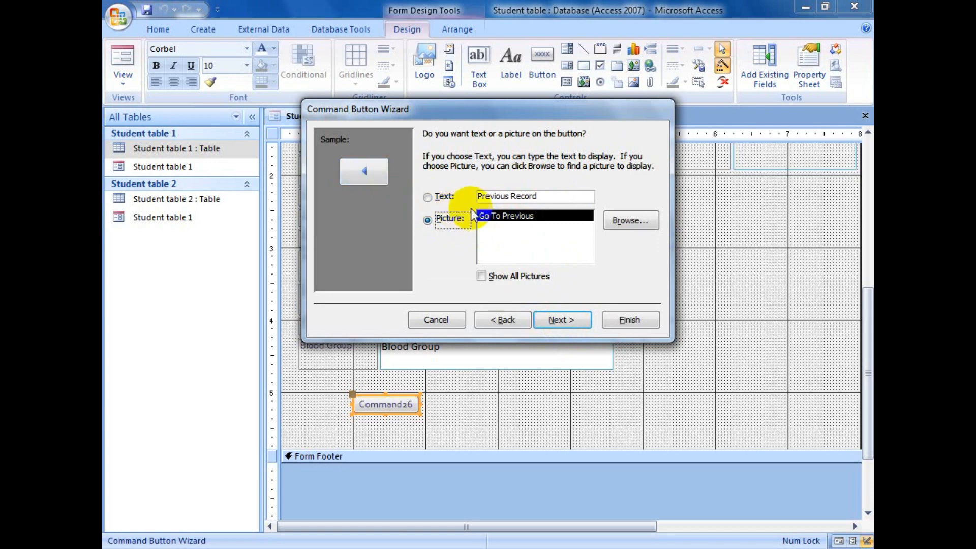
click(434, 198)
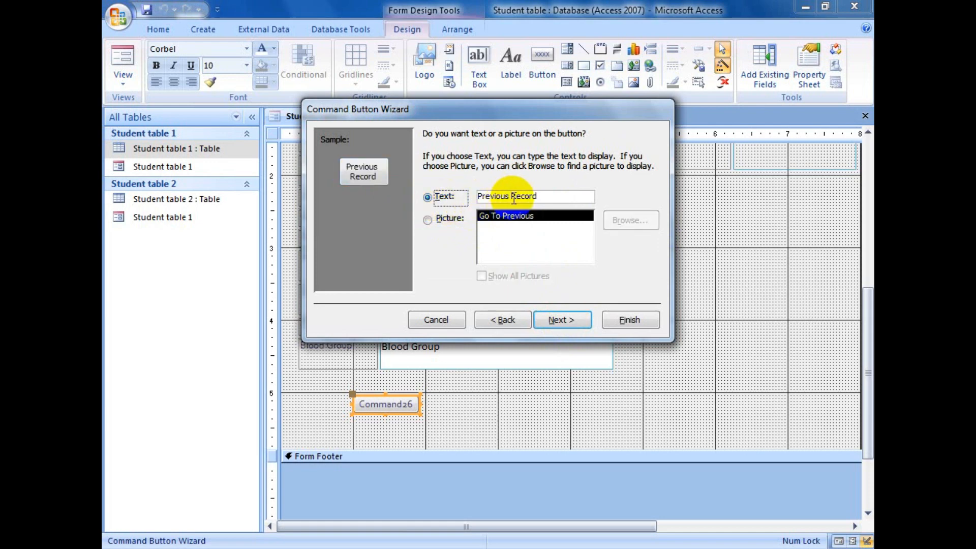
drag(512, 198, 546, 199)
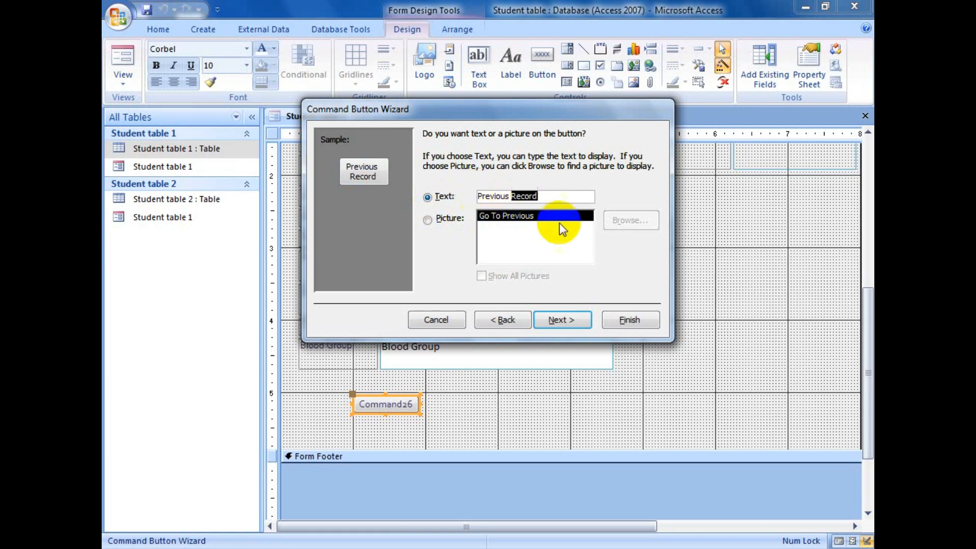
key(BackSpace)
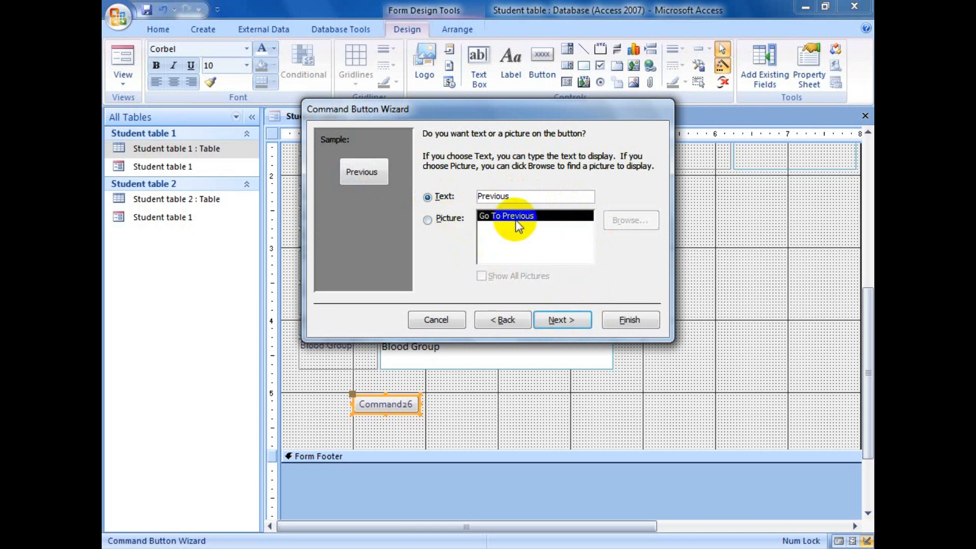
click(566, 319)
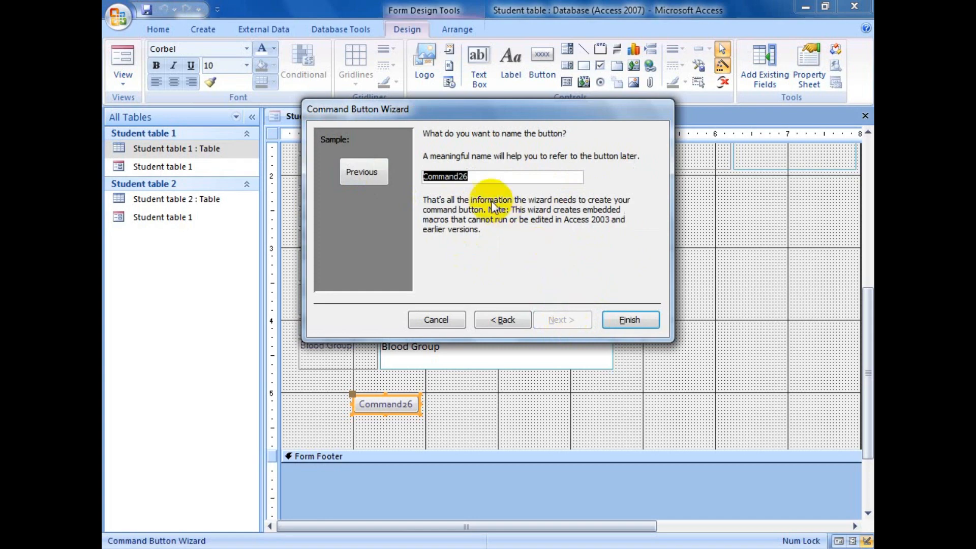
click(625, 322)
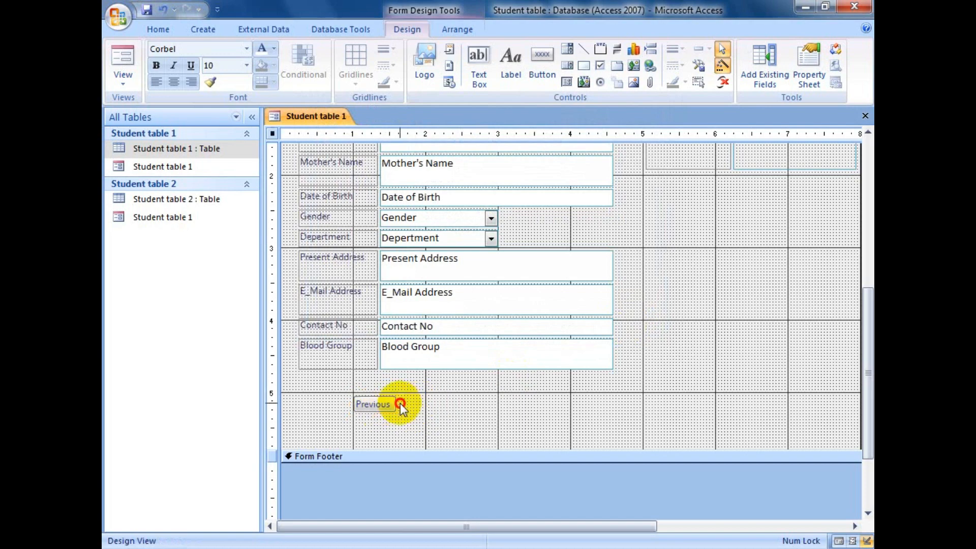
click(429, 404)
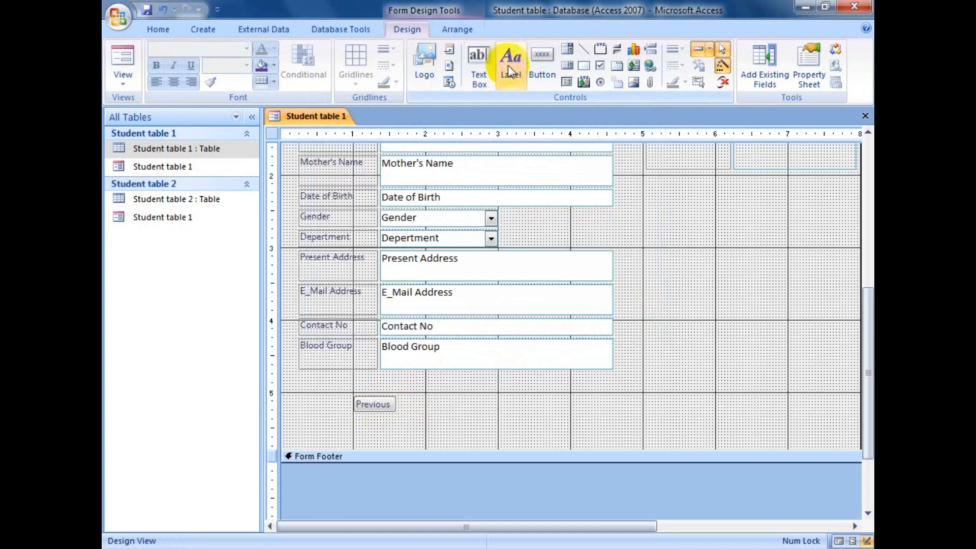
Add a second command button about 1 inch wide beside the Previous button, assigning the Record Navigation action Go To Next Record.
click(548, 68)
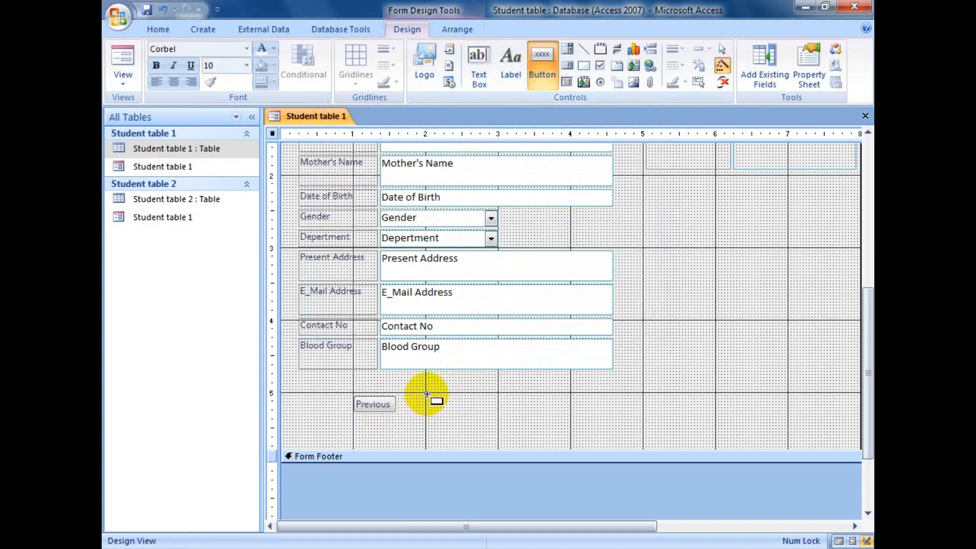
drag(425, 394, 497, 412)
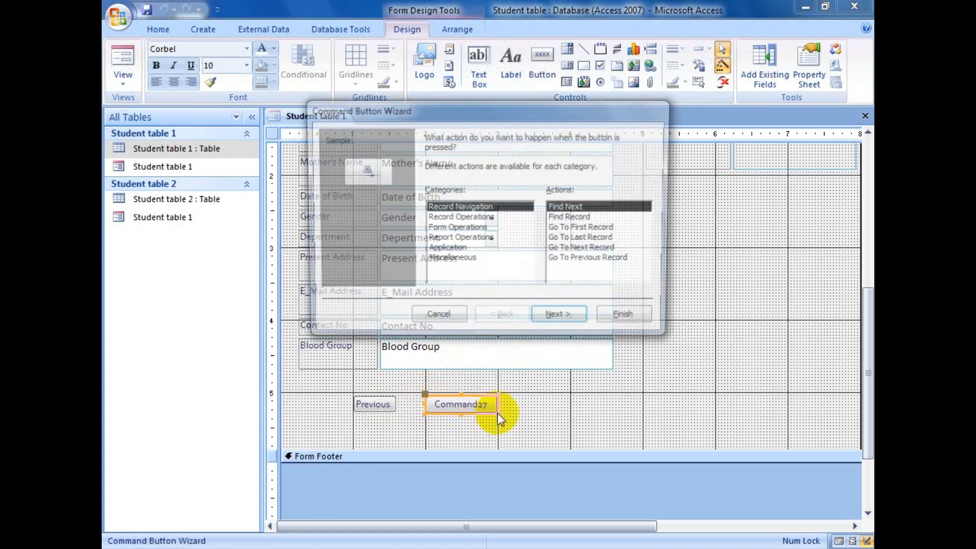
click(567, 209)
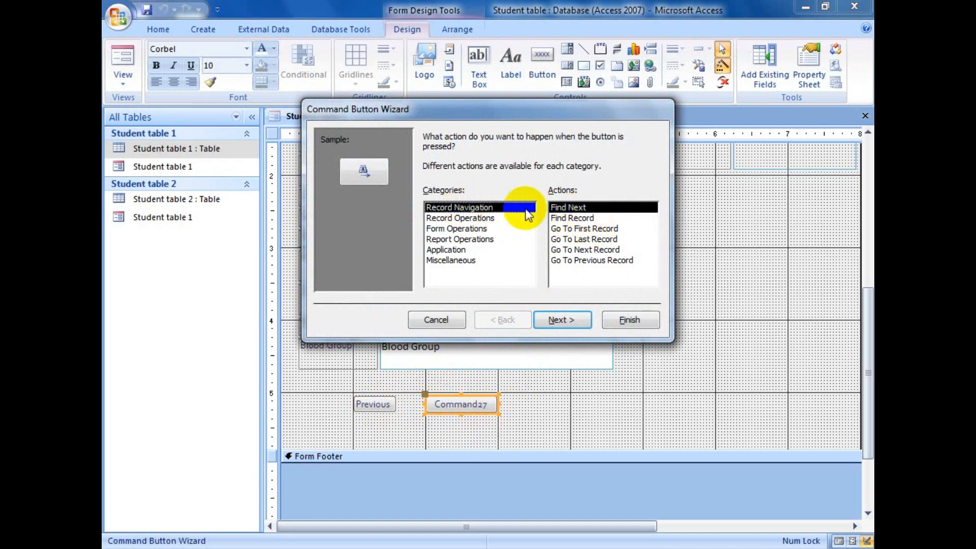
click(589, 251)
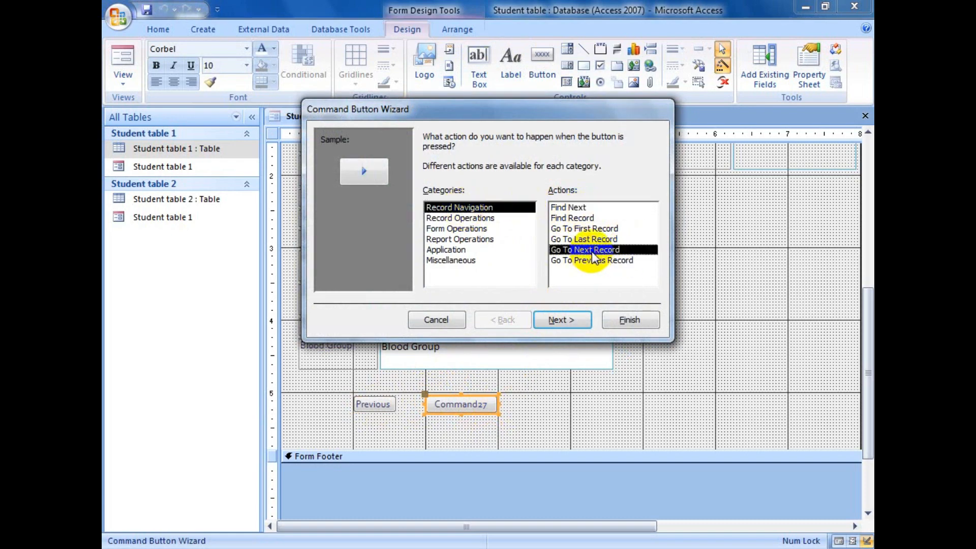
click(556, 321)
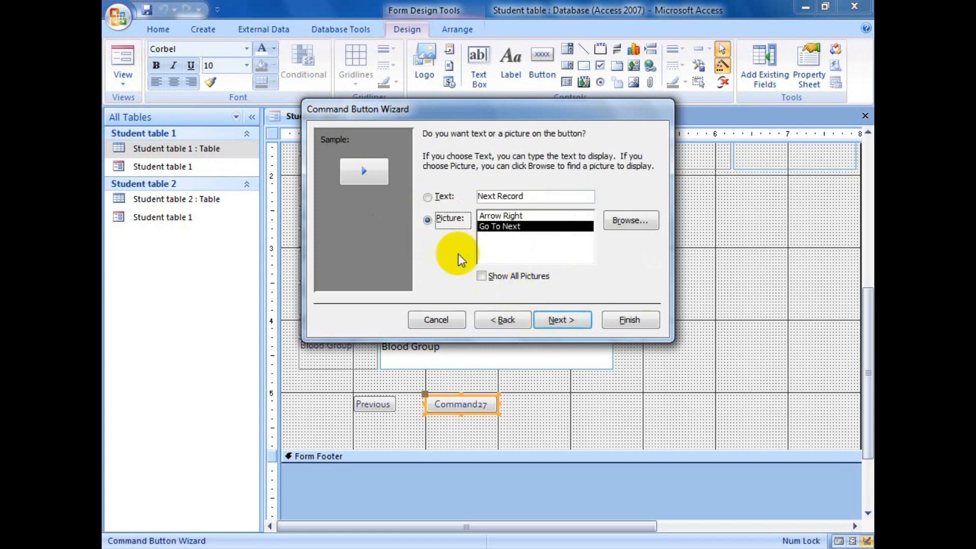
Make the second button show the text "Next" instead of a picture and finish the wizard with the default name.
click(440, 198)
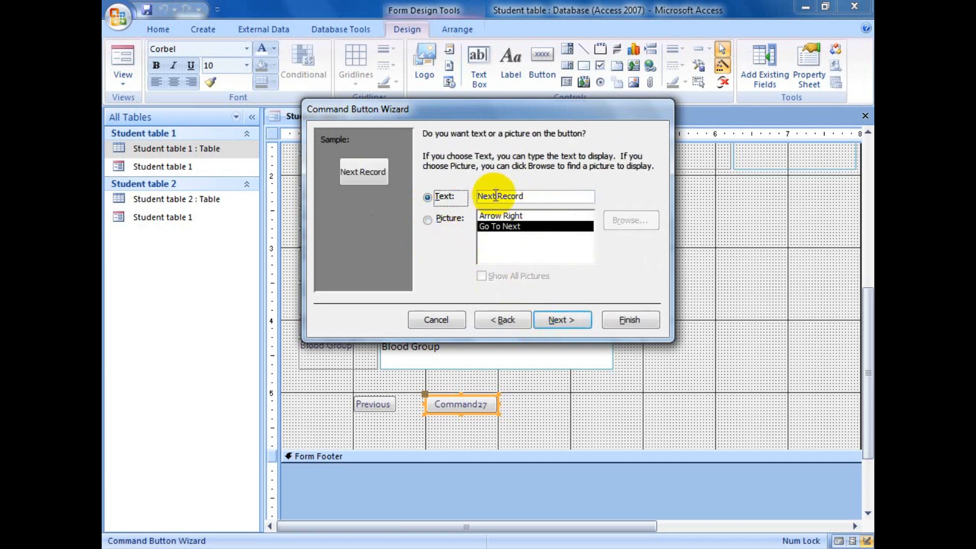
drag(497, 196, 529, 196)
key(BackSpace)
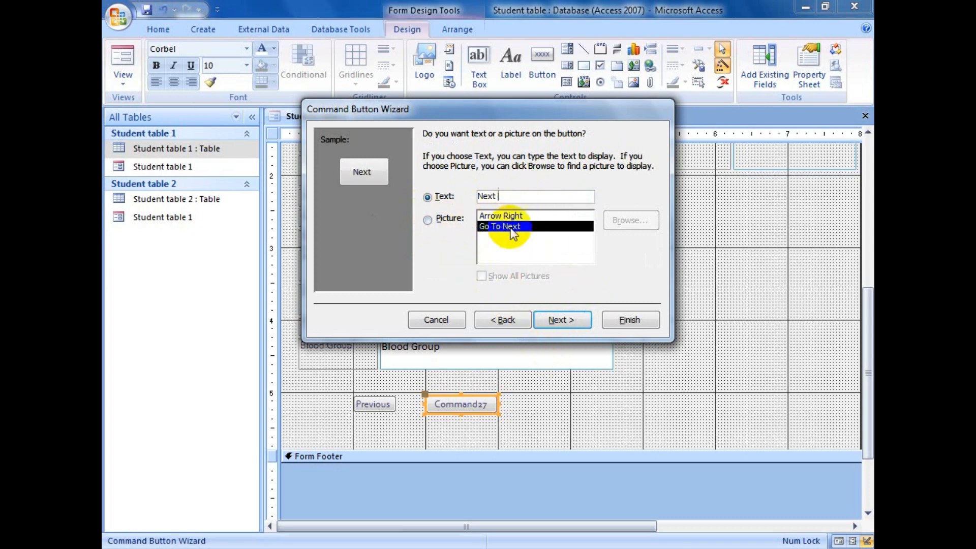
click(570, 325)
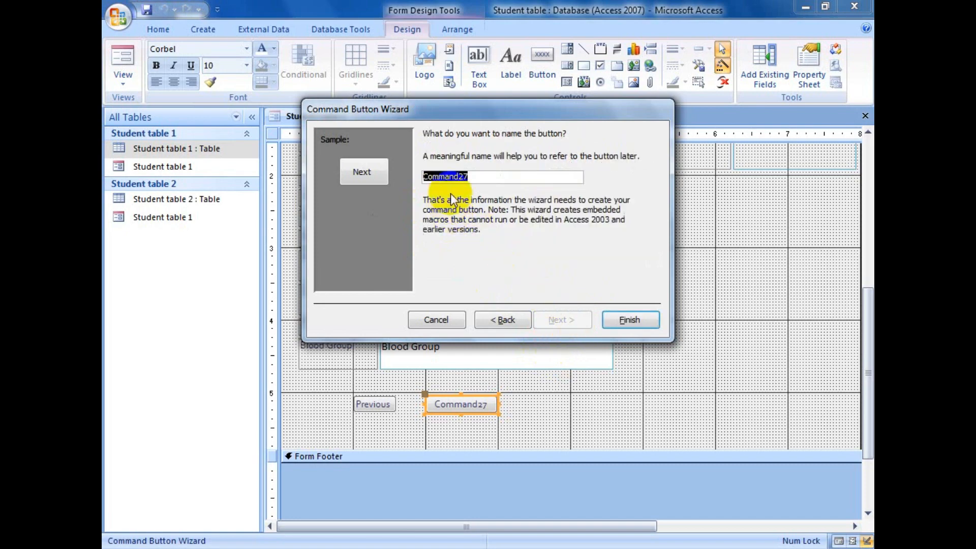
click(626, 322)
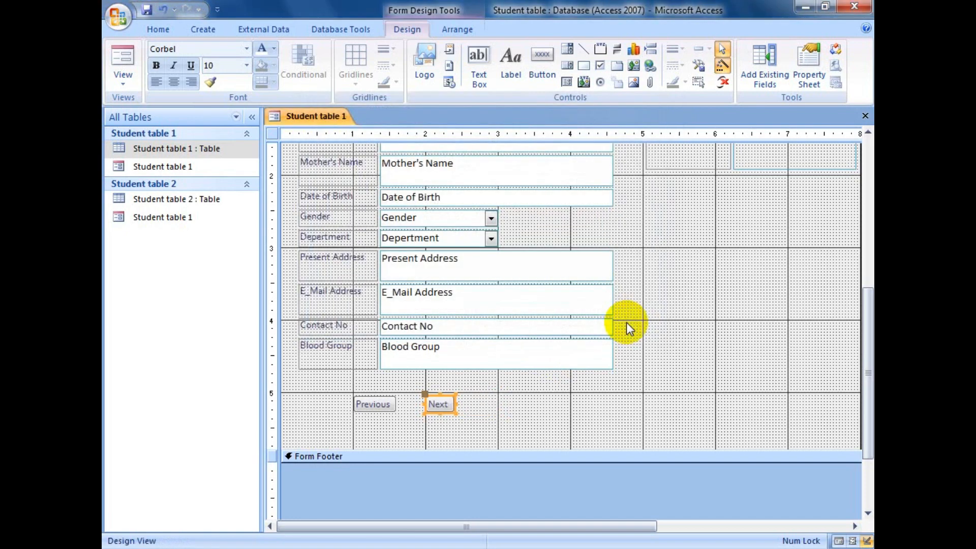
Widen the Next button to about 0.65 inch and add a button about 0.9 inch wide beside it, assigning the Record Operations action Save Record.
drag(456, 404, 466, 403)
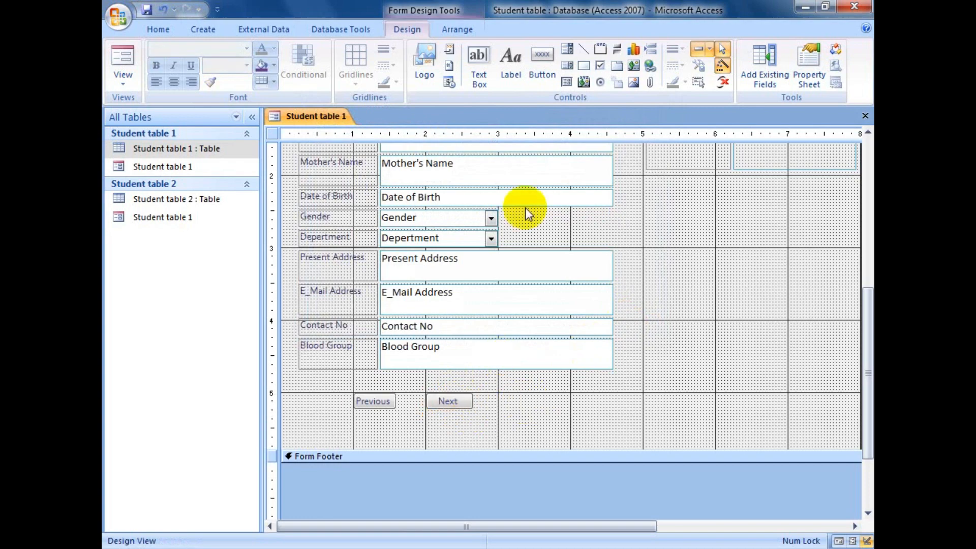
click(541, 66)
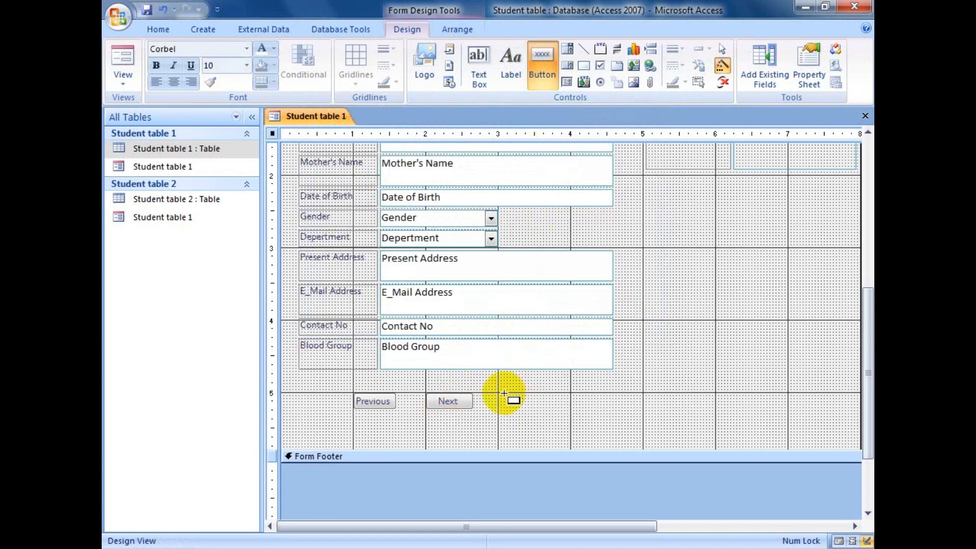
drag(504, 396, 568, 407)
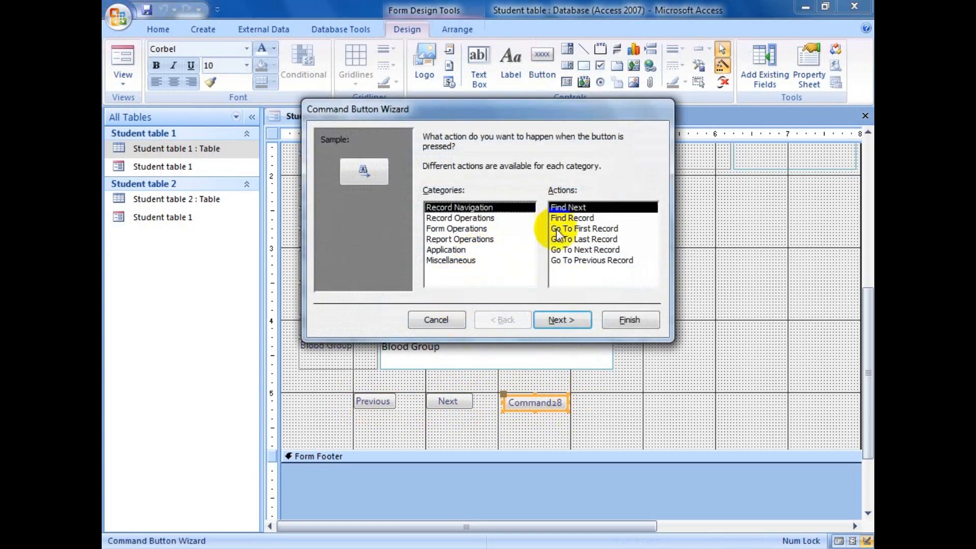
click(461, 218)
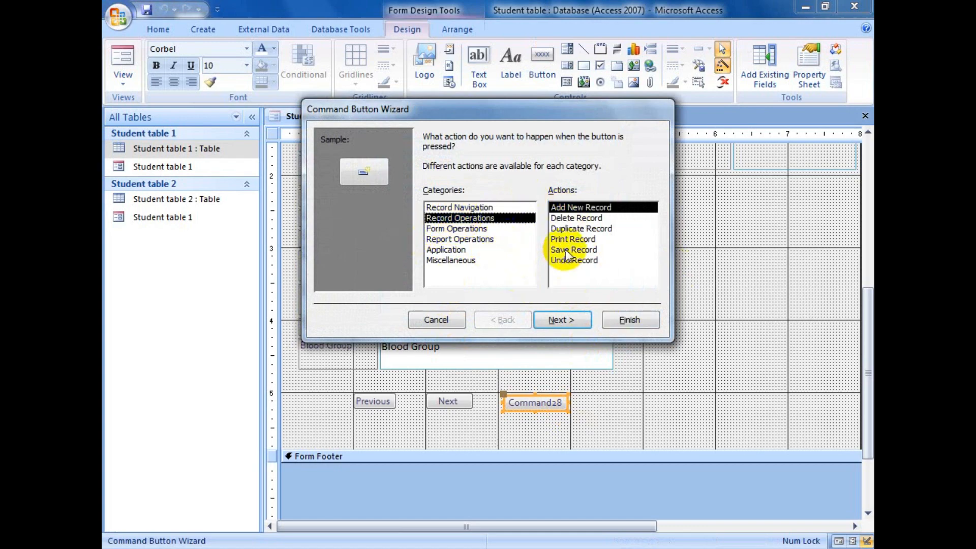
click(565, 249)
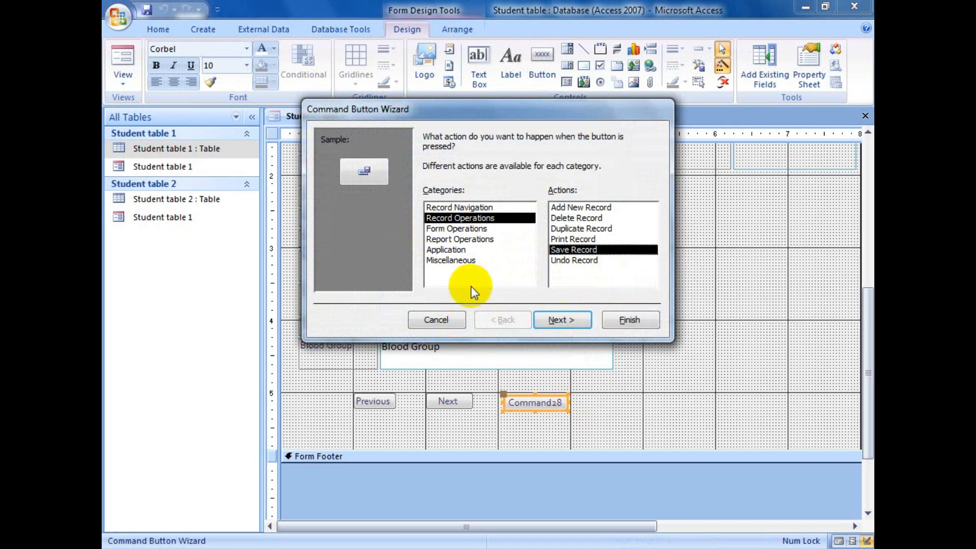
click(559, 321)
Make the third button show the text "Save" instead of a picture and finish the wizard with the default name.
click(467, 221)
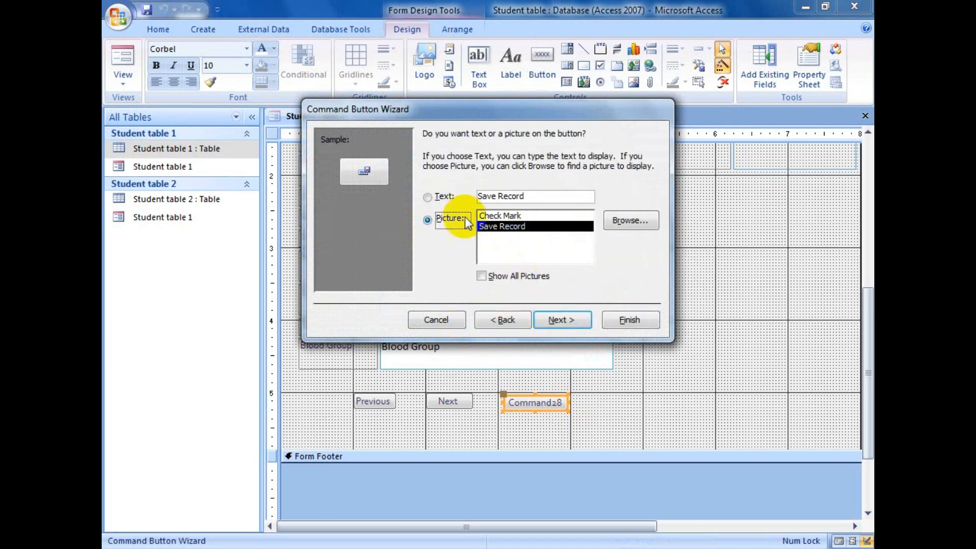
click(440, 197)
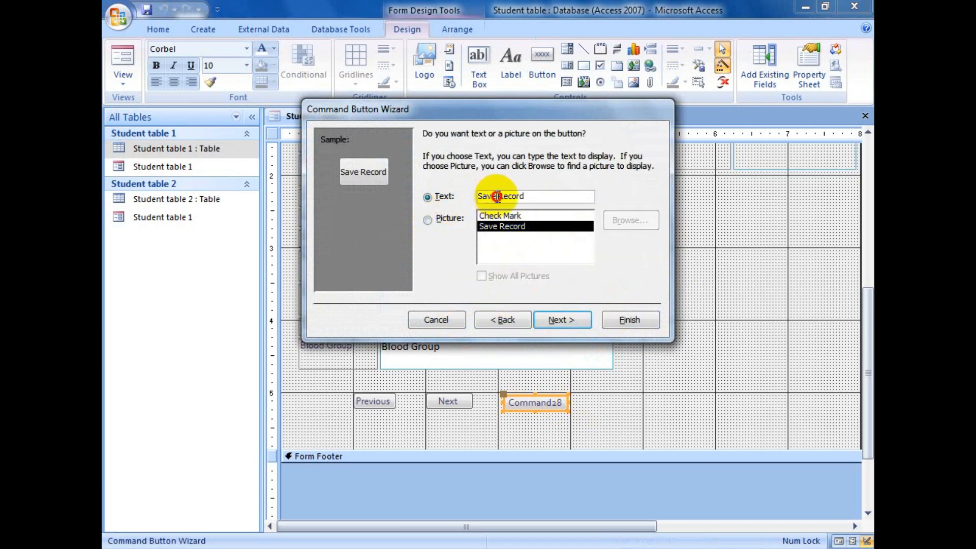
drag(498, 196, 524, 197)
key(Delete)
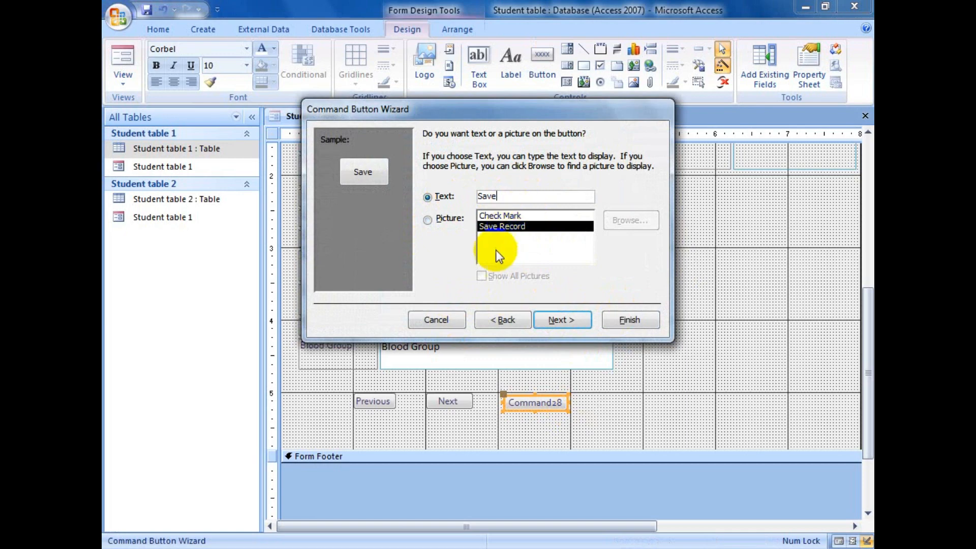
click(559, 322)
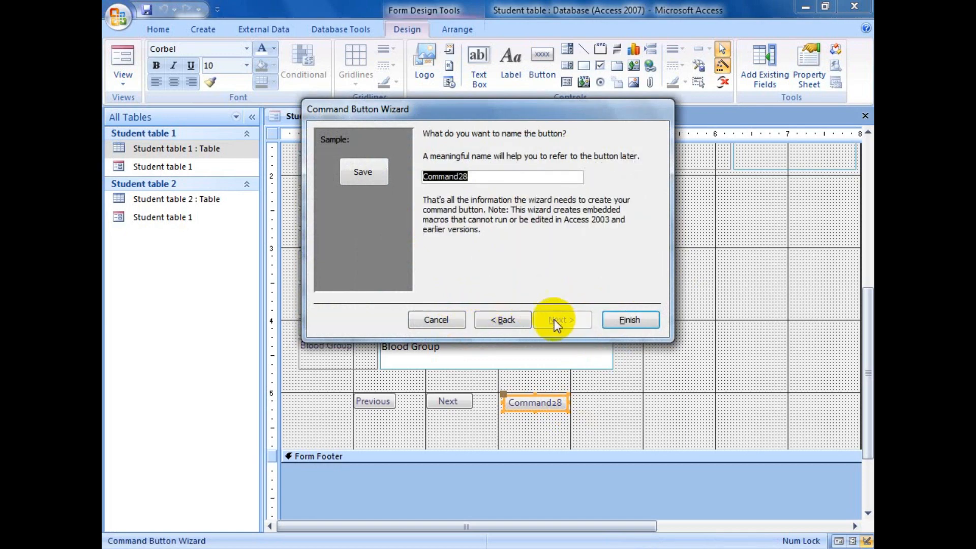
click(614, 320)
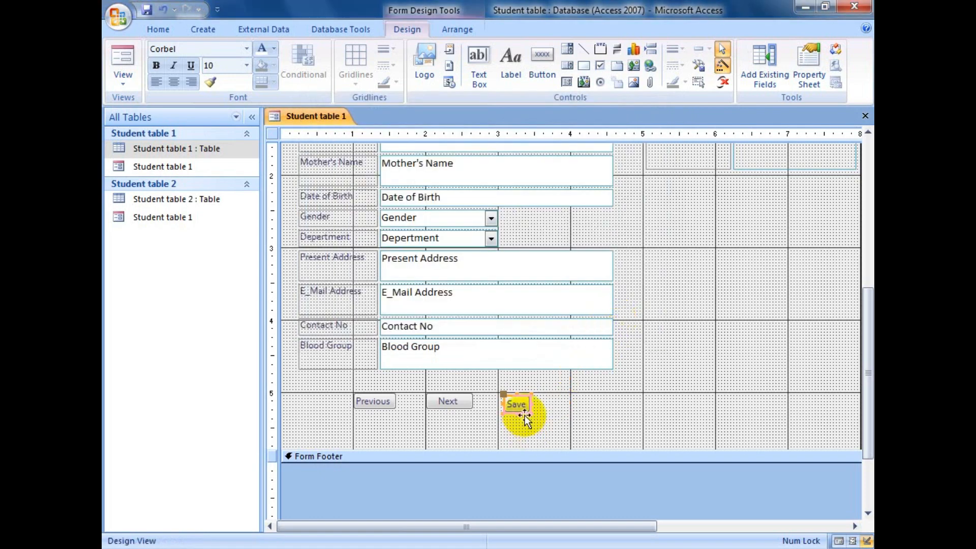
Widen the Save button on both sides to about 0.95 inch and deselect it.
drag(531, 404, 566, 402)
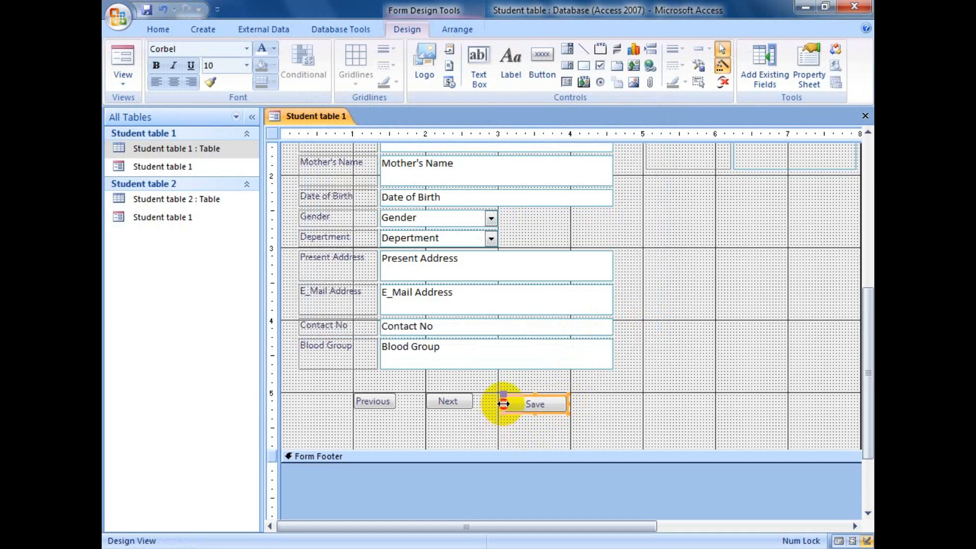
drag(504, 404, 498, 402)
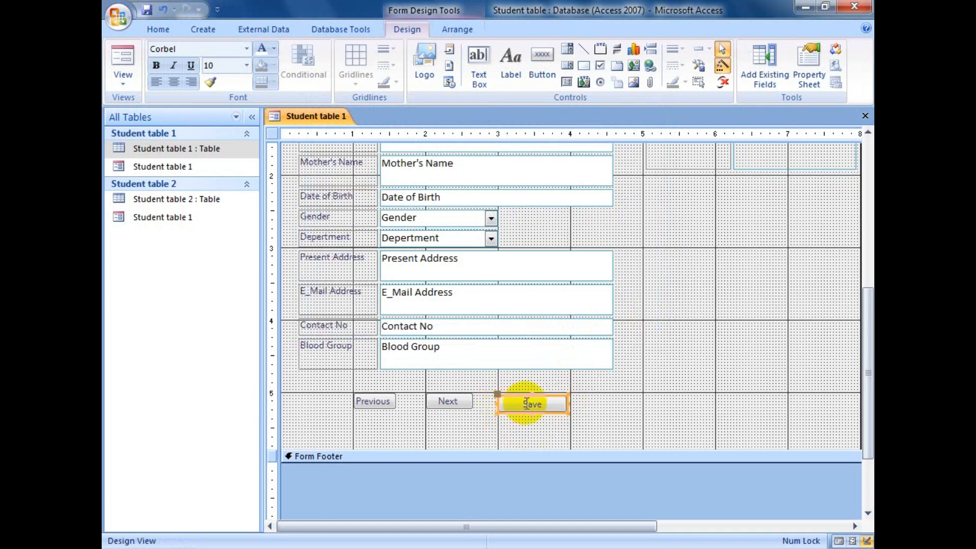
click(587, 397)
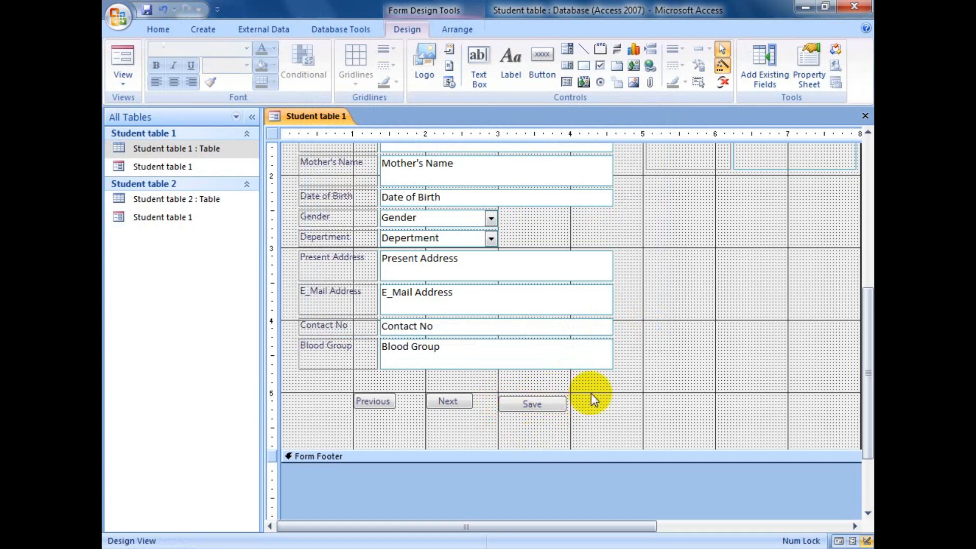
Add a fourth command button about 0.65 inch wide beside the Save button, assigning the Record Operations action Delete Record.
click(538, 61)
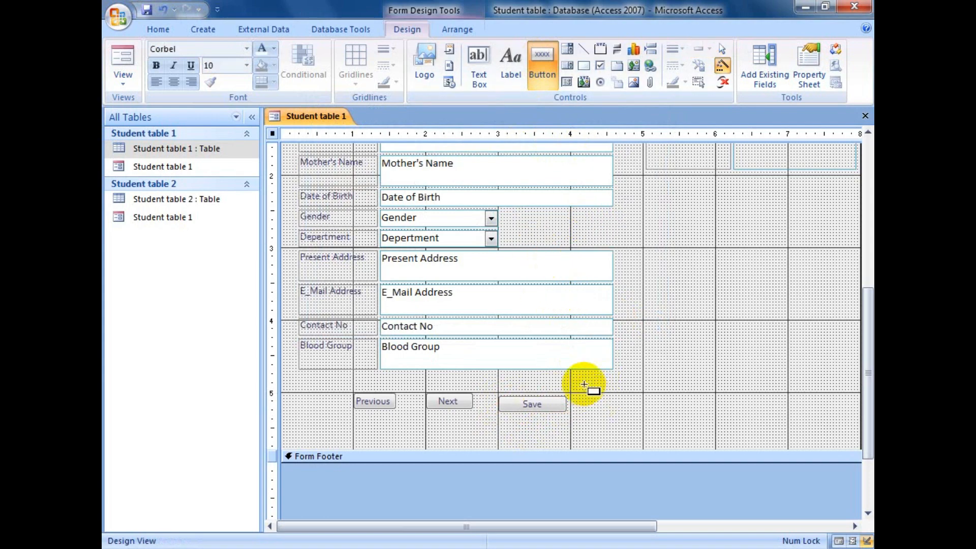
drag(577, 396, 624, 410)
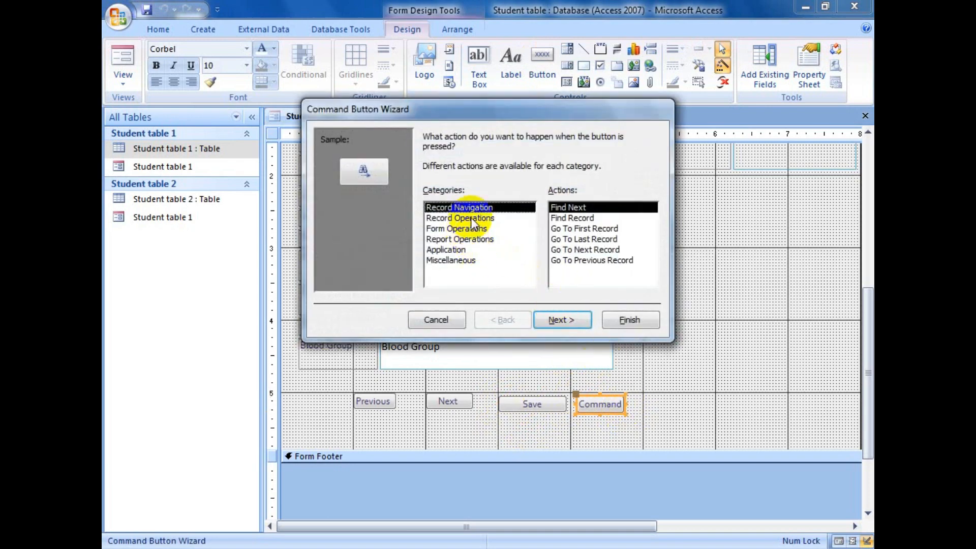
click(472, 219)
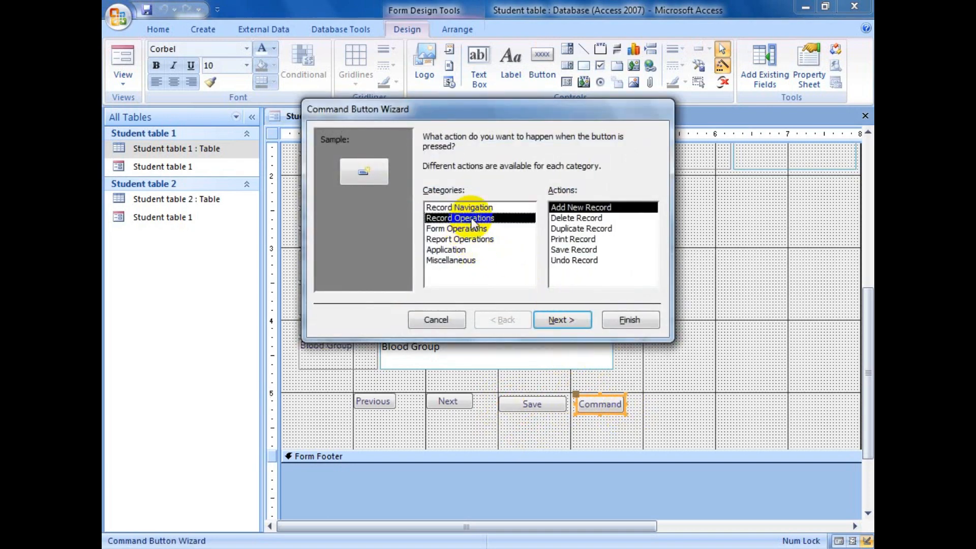
click(566, 219)
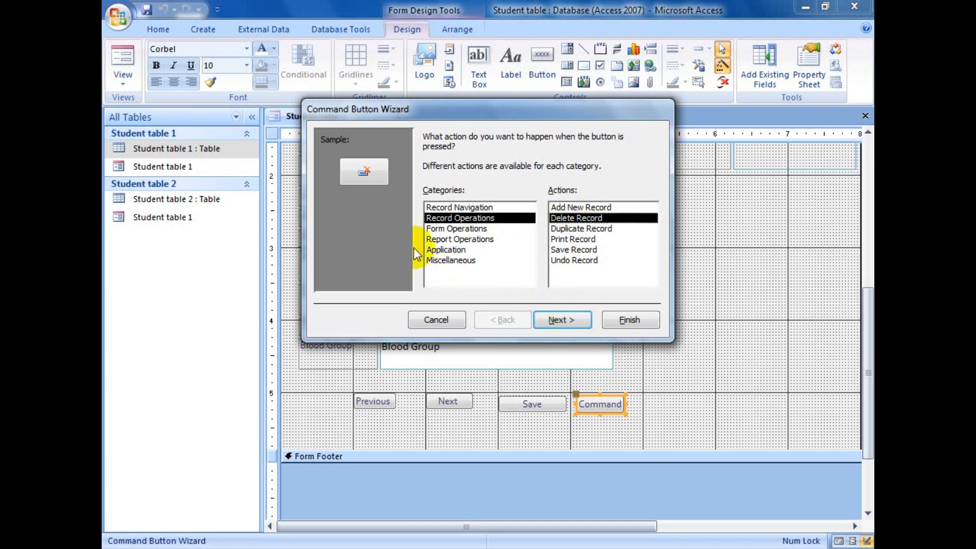
click(579, 323)
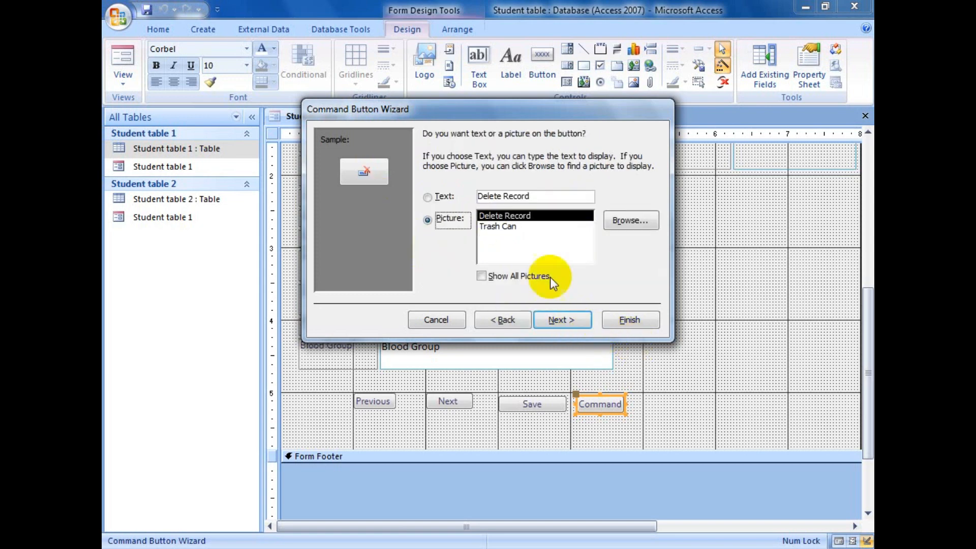
Keep the Delete Record picture on the fourth button and finish the wizard with the default name.
click(443, 198)
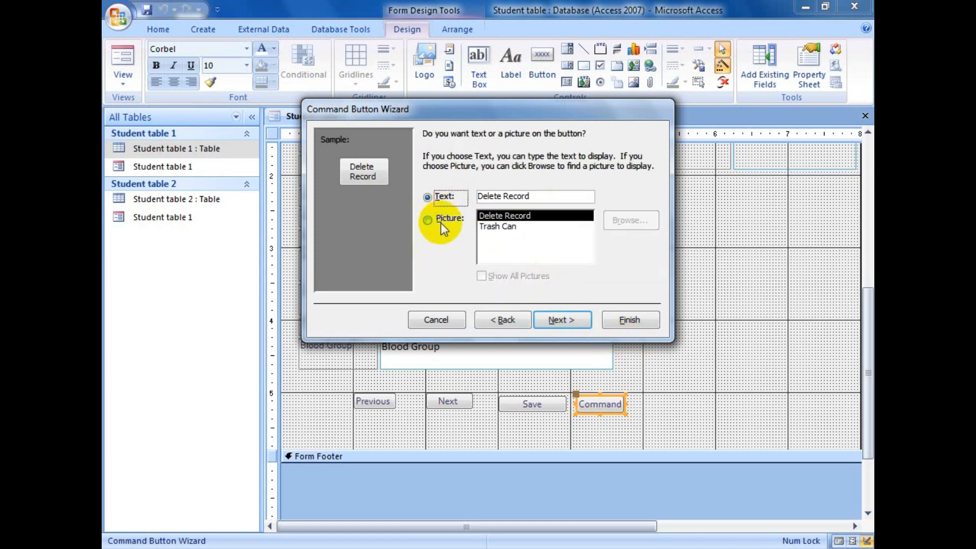
click(441, 220)
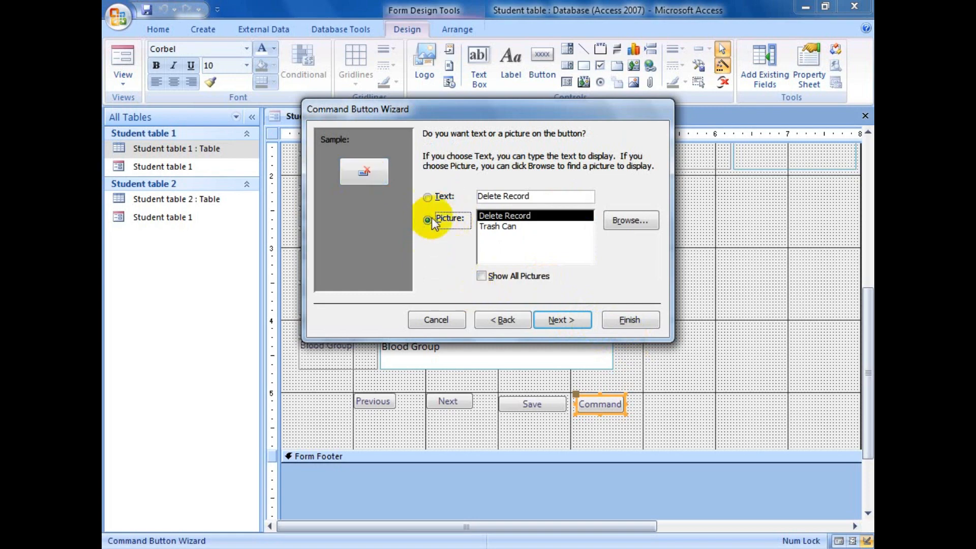
click(554, 321)
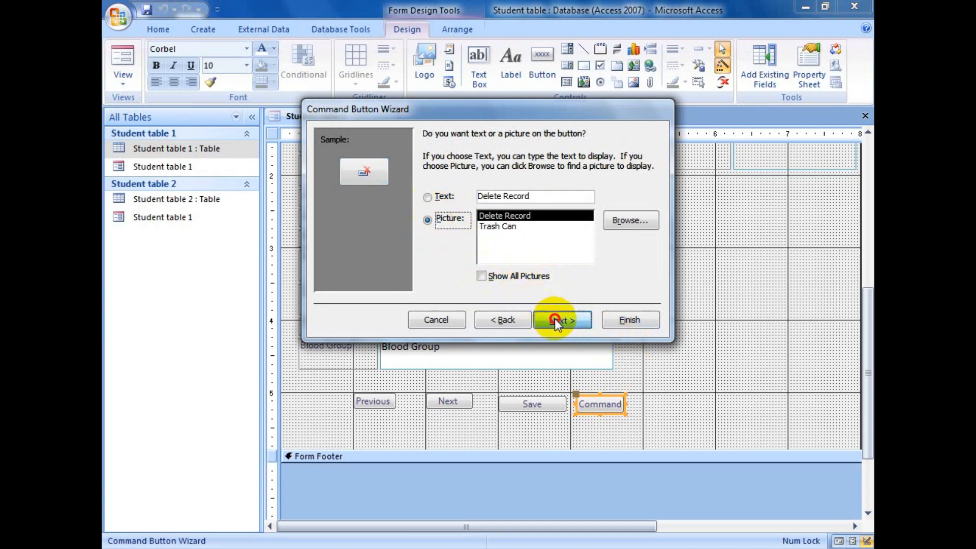
click(626, 325)
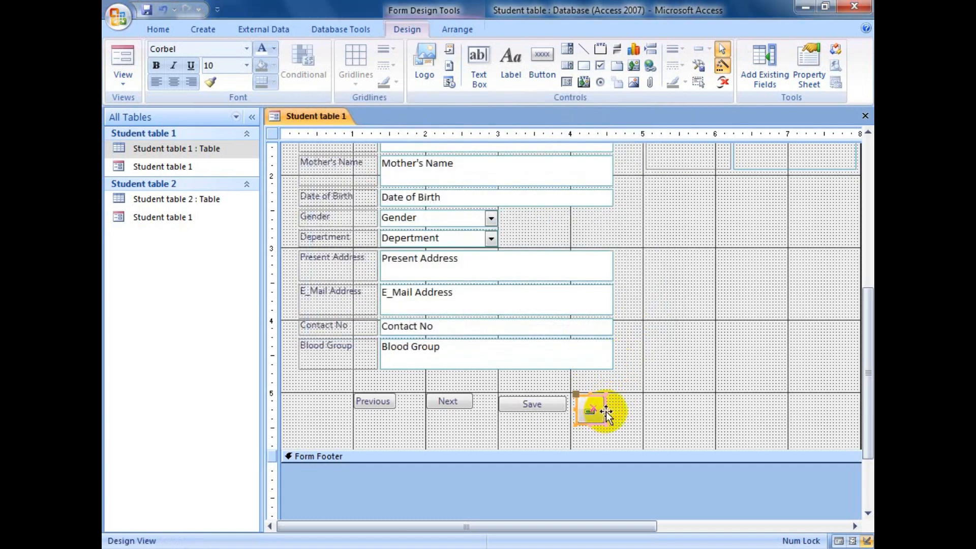
Resize the delete button to about 0.8 inch wide and the other buttons' height, aligning it and the Save button with the Previous and Next row.
drag(606, 409, 634, 406)
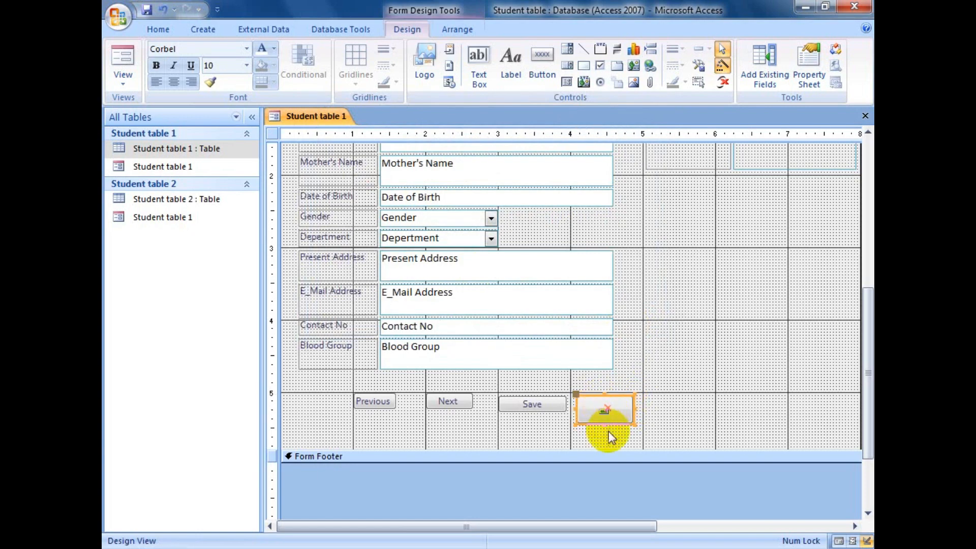
drag(605, 424, 605, 411)
drag(541, 401, 596, 402)
click(637, 380)
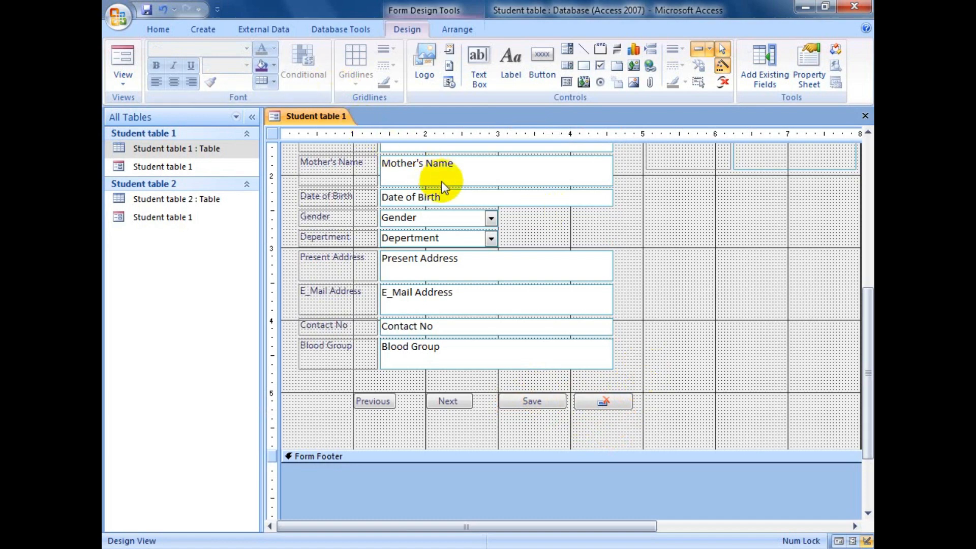
Show the form in Form View and test the Previous and Next record buttons.
right_click(330, 117)
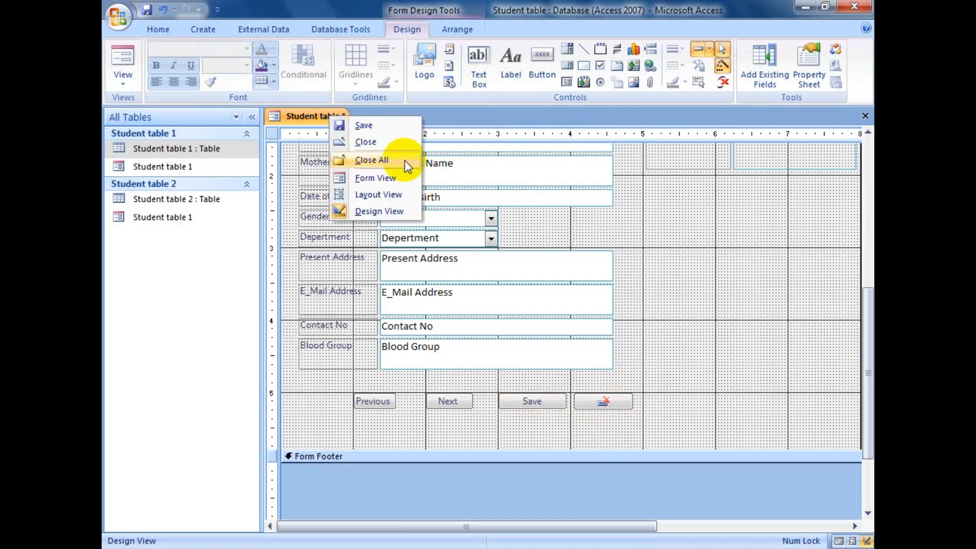
click(379, 181)
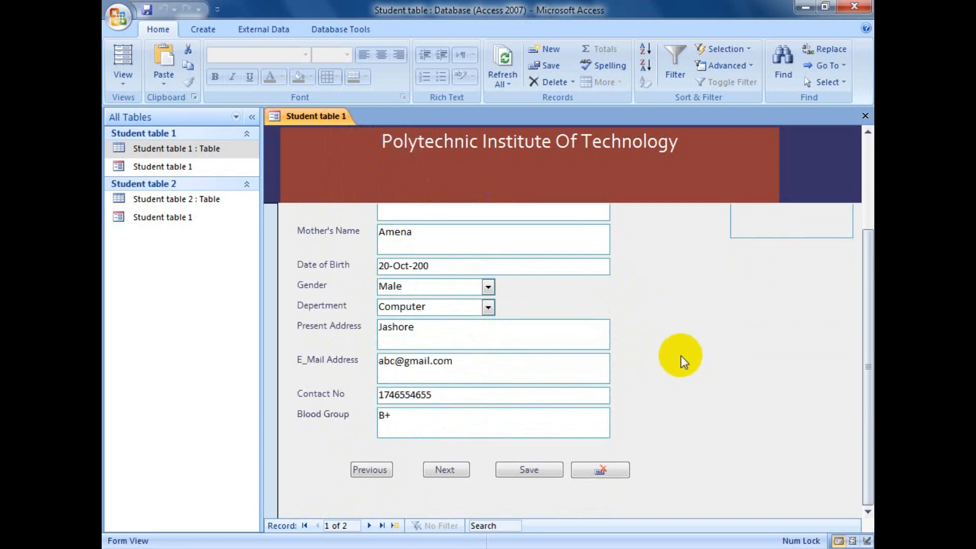
click(371, 470)
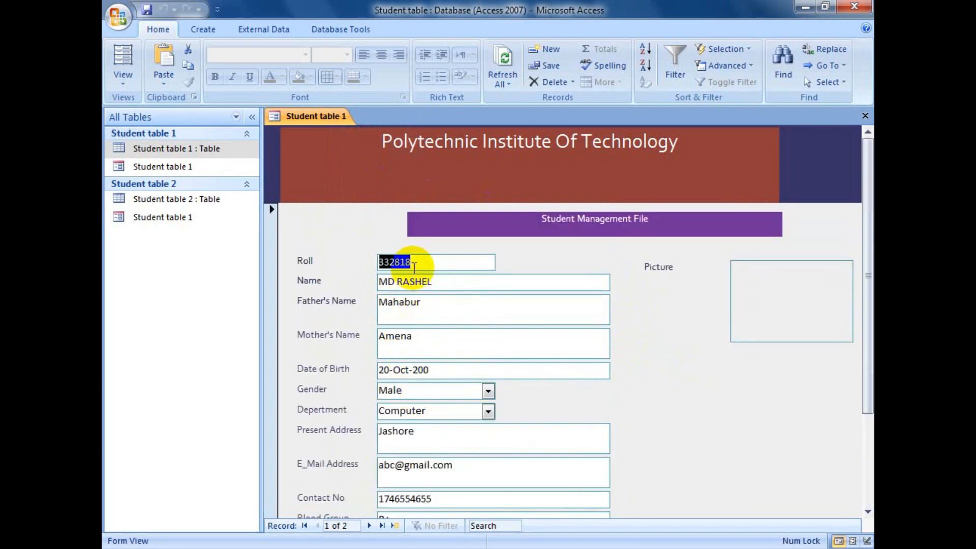
scroll(441, 403, down, 3)
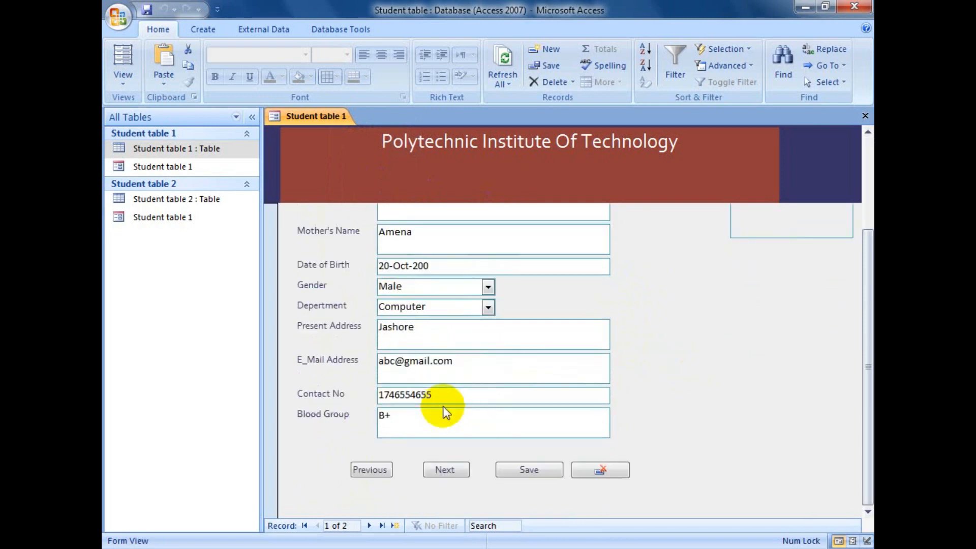
click(450, 474)
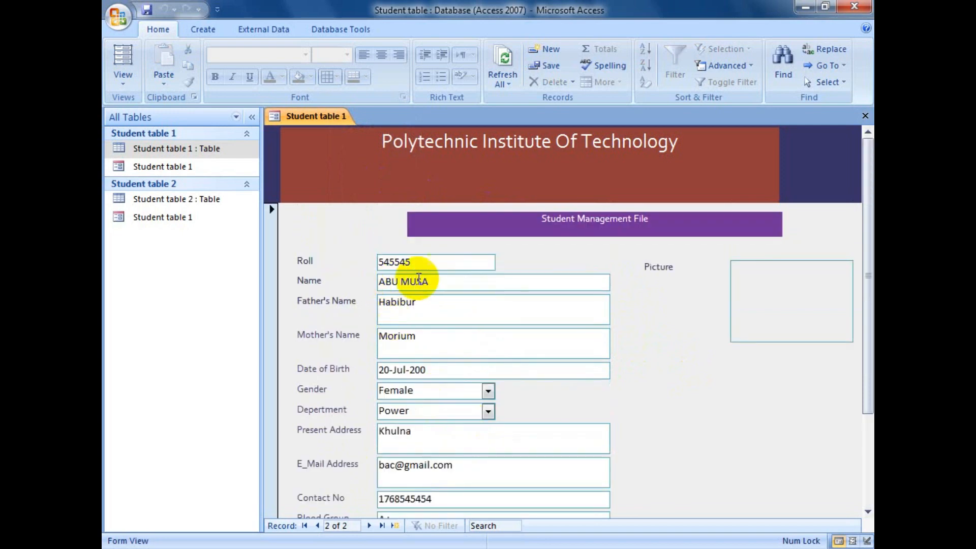
Check the records in the Student table 1 datasheet, and back in the form move between records with the Previous and Next buttons.
double_click(208, 151)
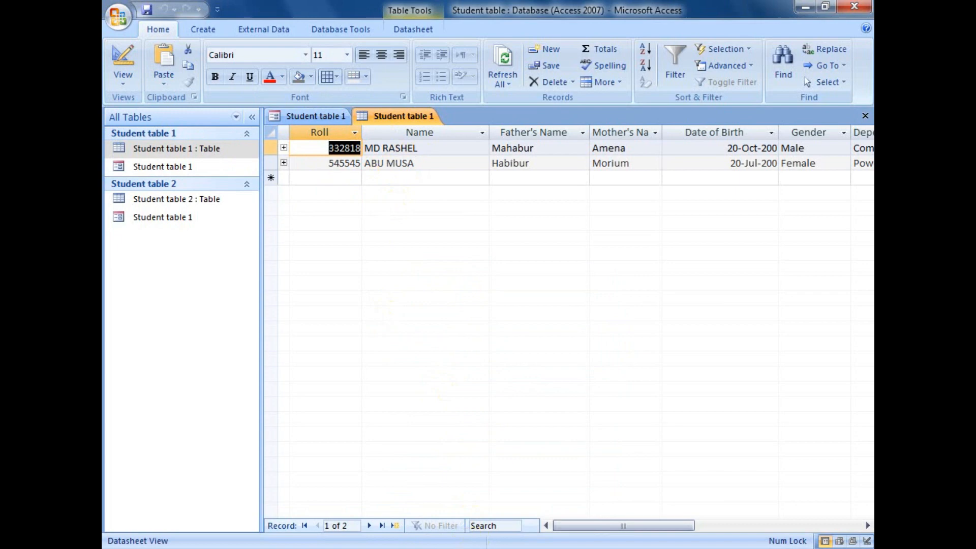
click(327, 118)
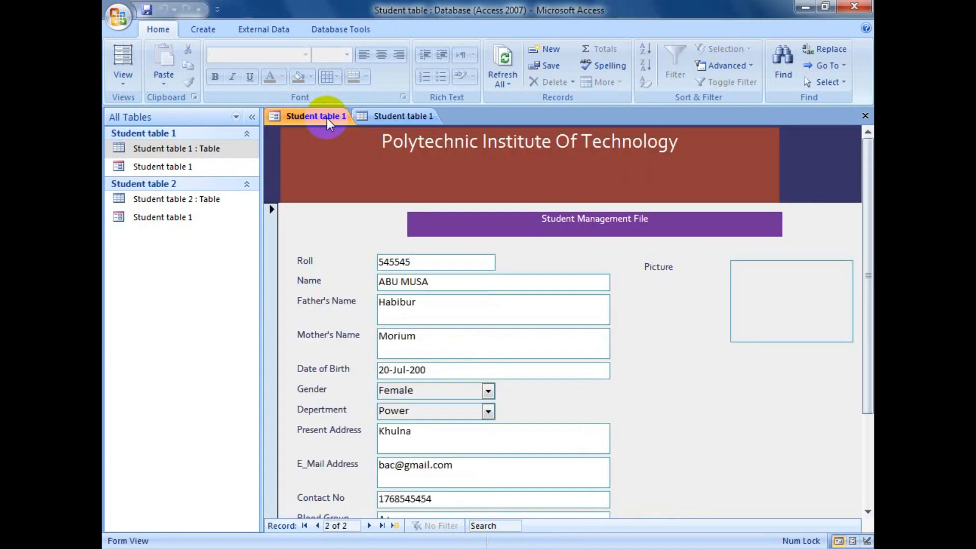
scroll(458, 472, down, 3)
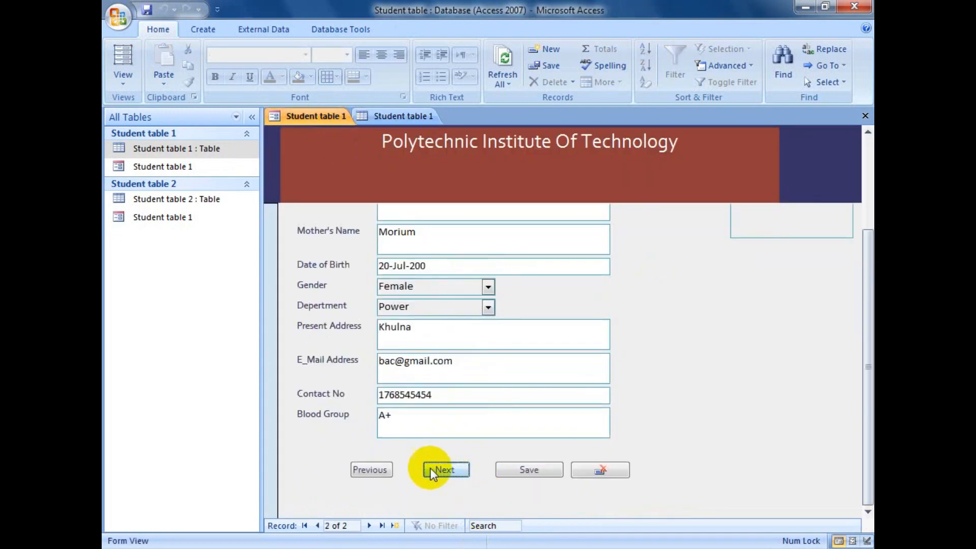
click(372, 471)
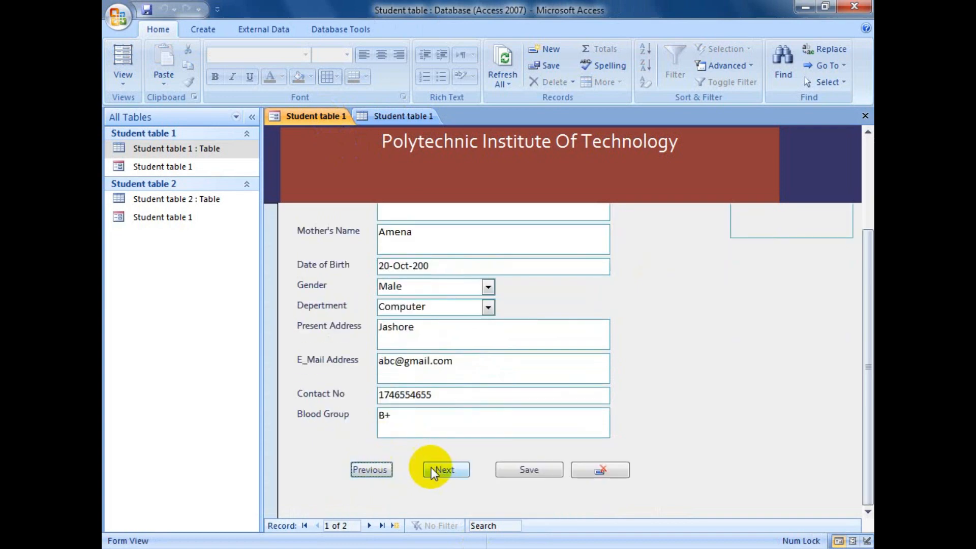
click(435, 470)
click(375, 471)
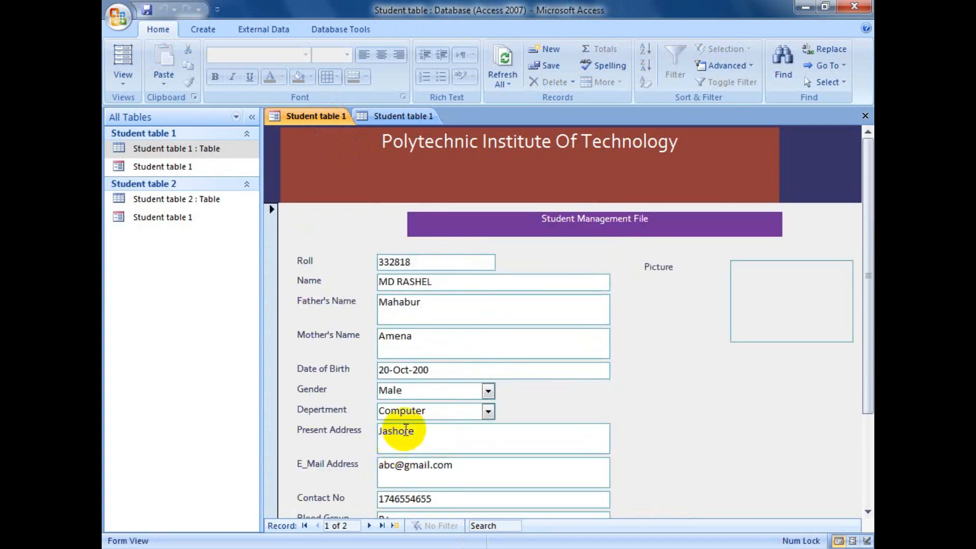
click(438, 470)
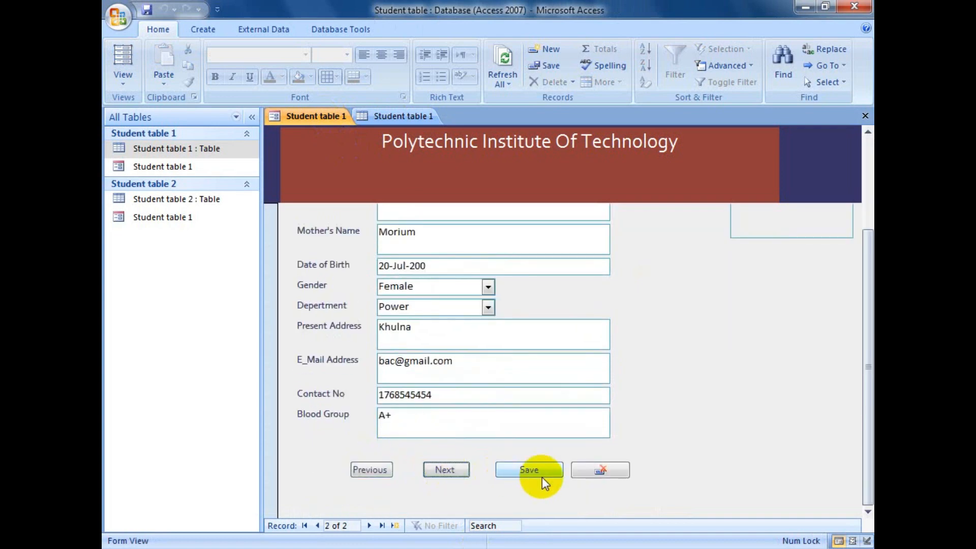
Switch the form to Design View and draw a fifth command button beneath the Next button.
click(452, 468)
right_click(323, 115)
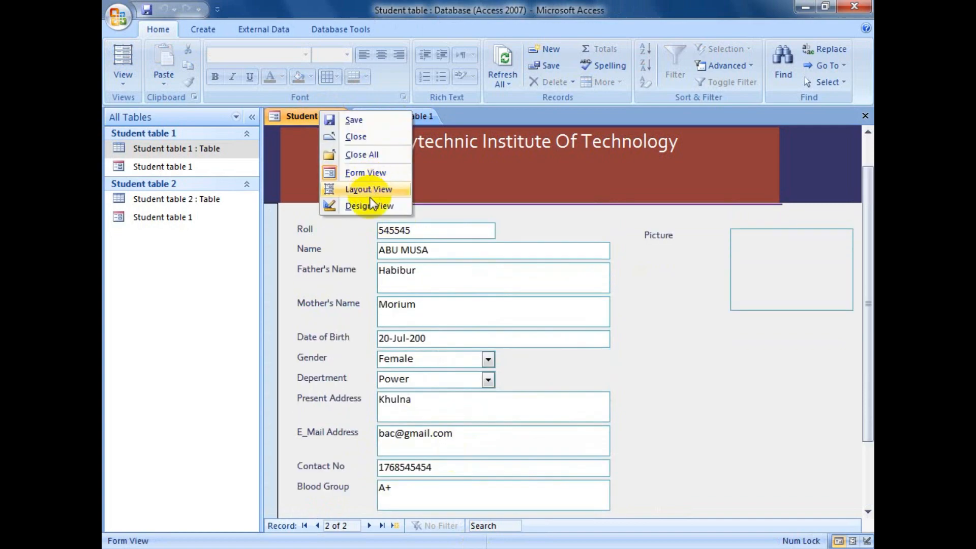
click(368, 205)
scroll(601, 299, down, 10)
scroll(559, 290, up, 3)
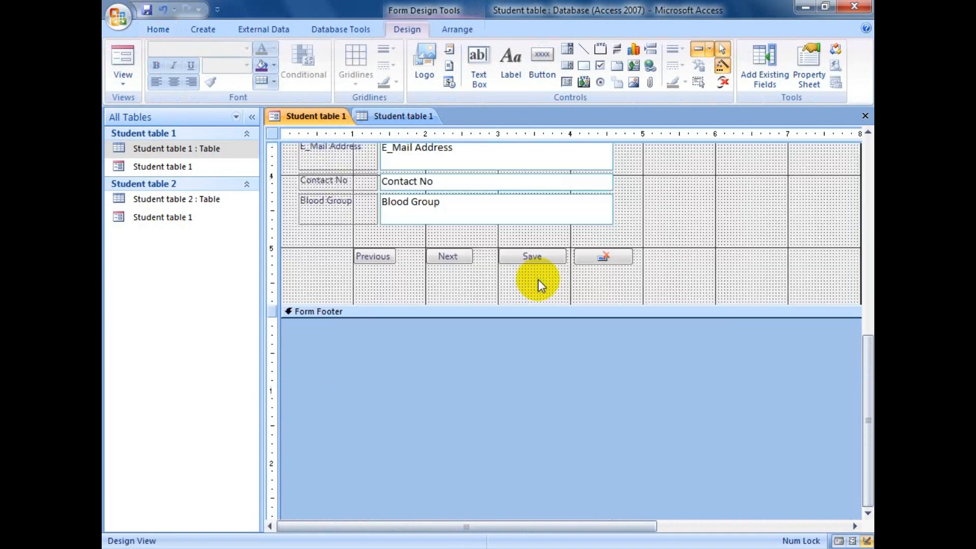
scroll(392, 254, up, 3)
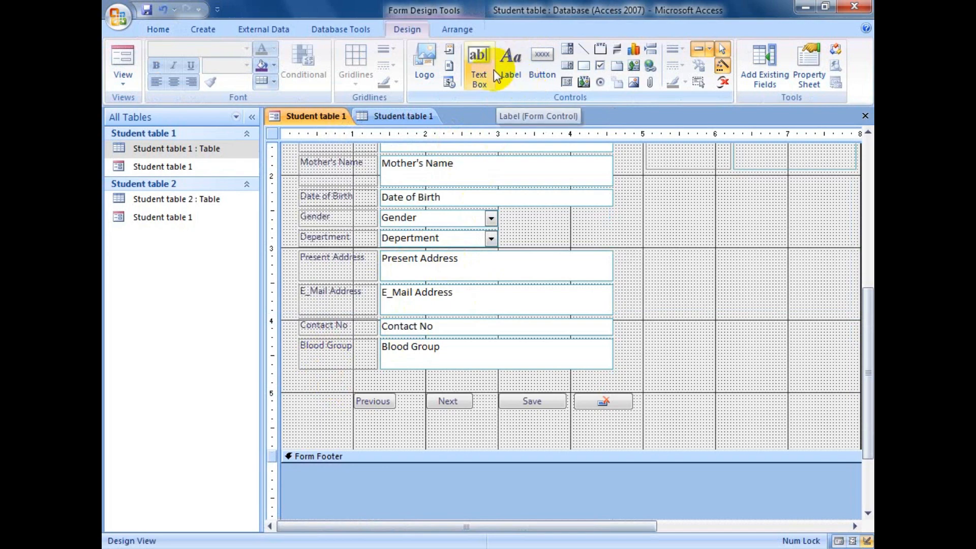
click(542, 66)
drag(432, 426, 498, 440)
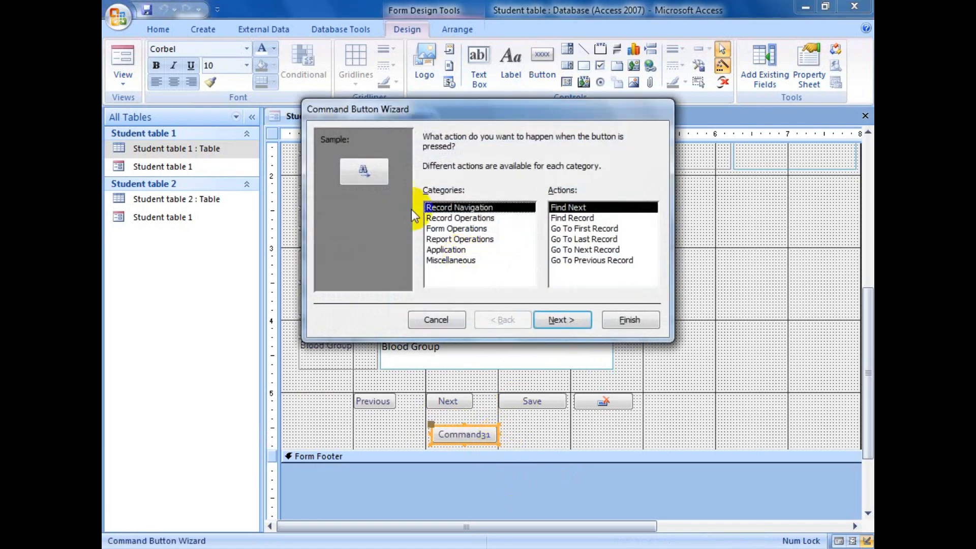
Assign the Add New Record operation to the button, show the text Add Record, and finish the wizard with the default name.
click(467, 218)
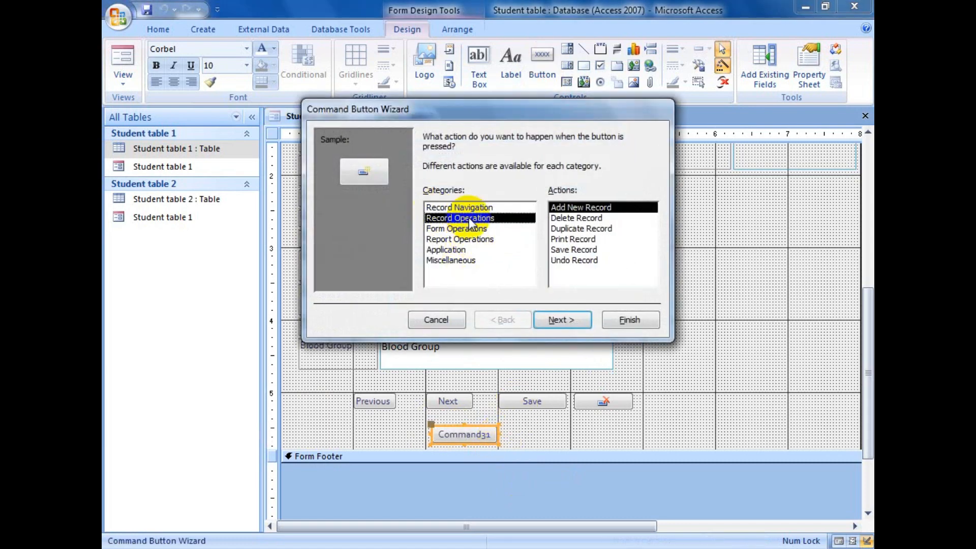
click(575, 207)
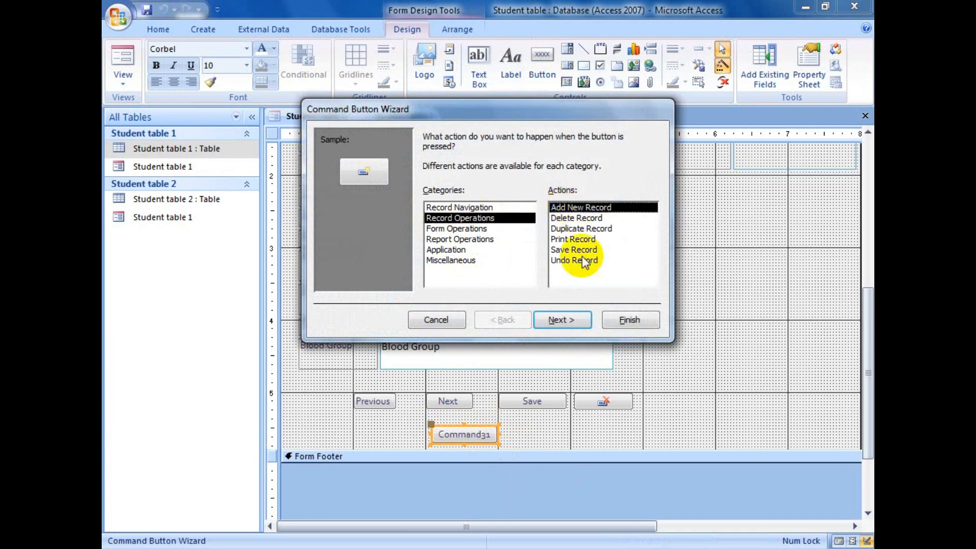
click(568, 319)
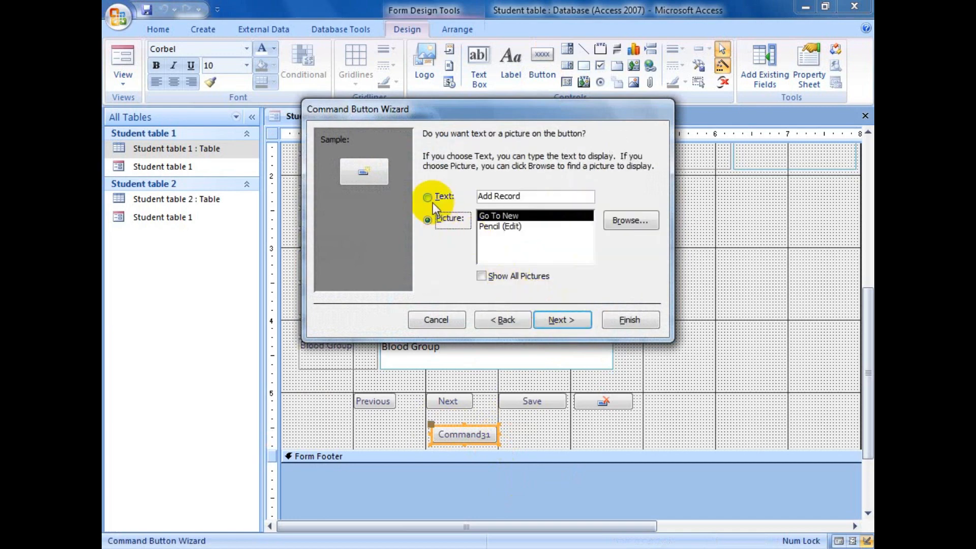
click(433, 197)
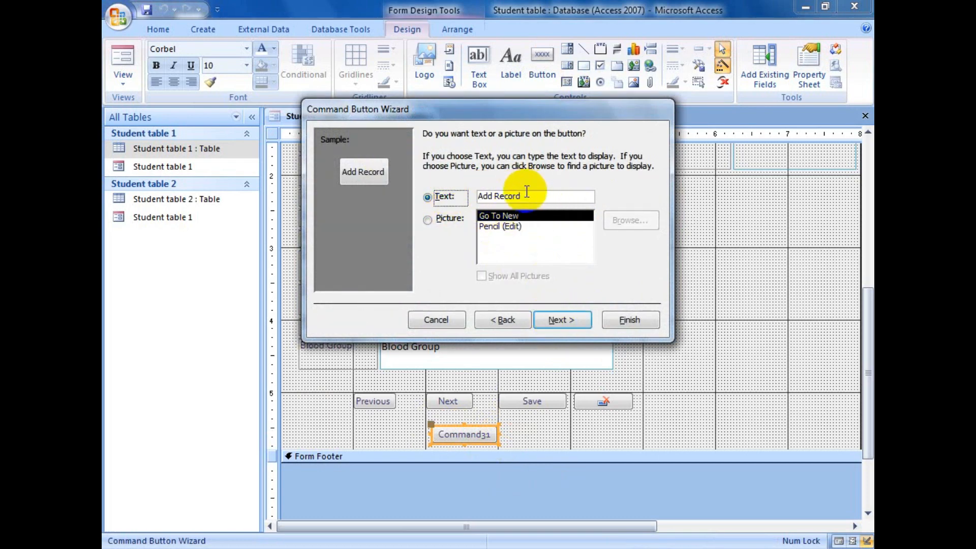
click(558, 325)
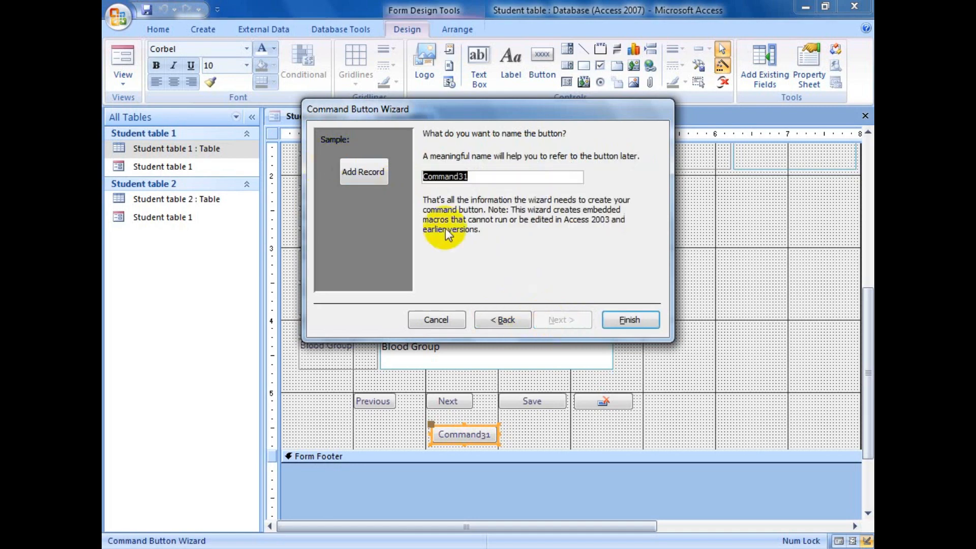
click(618, 321)
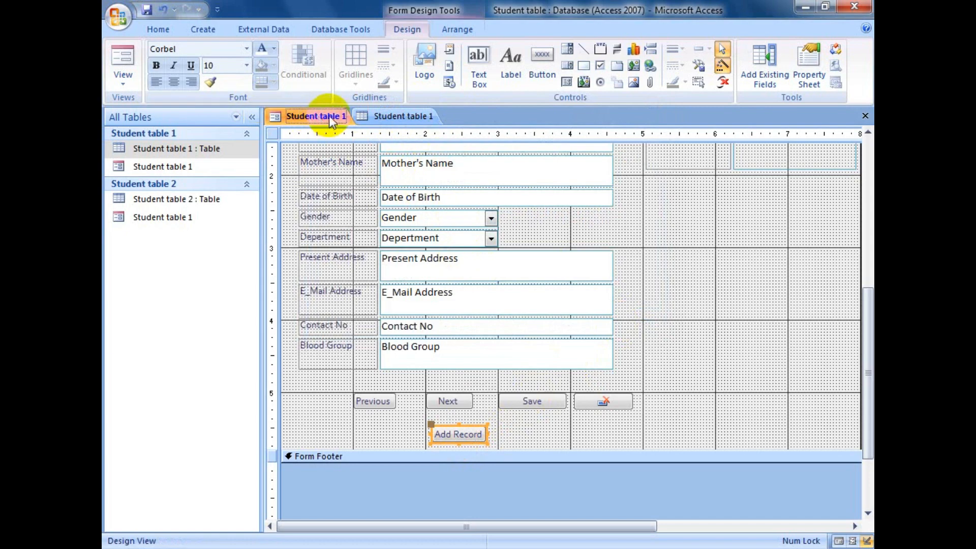
Show the form in Form View and start a blank record with the Add Record button.
click(382, 116)
click(322, 116)
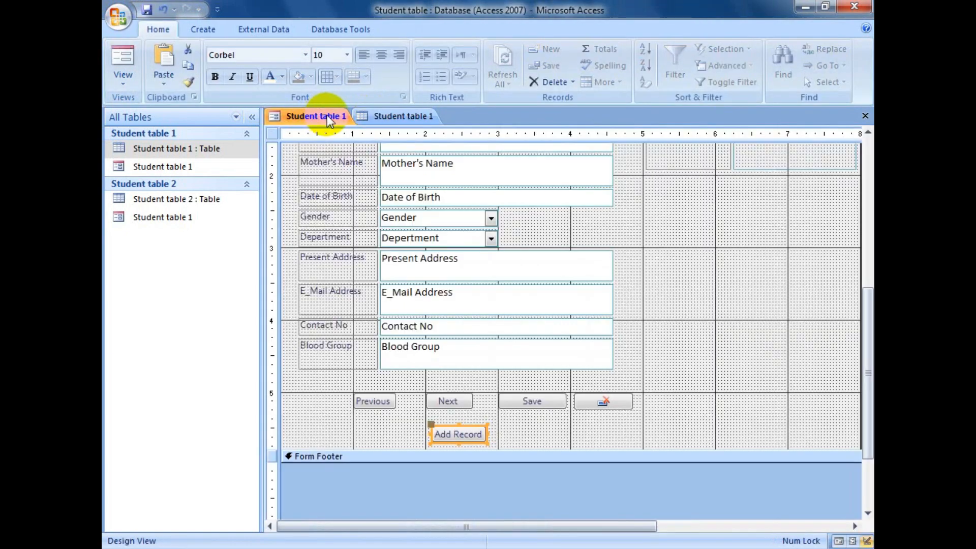
right_click(328, 116)
click(371, 178)
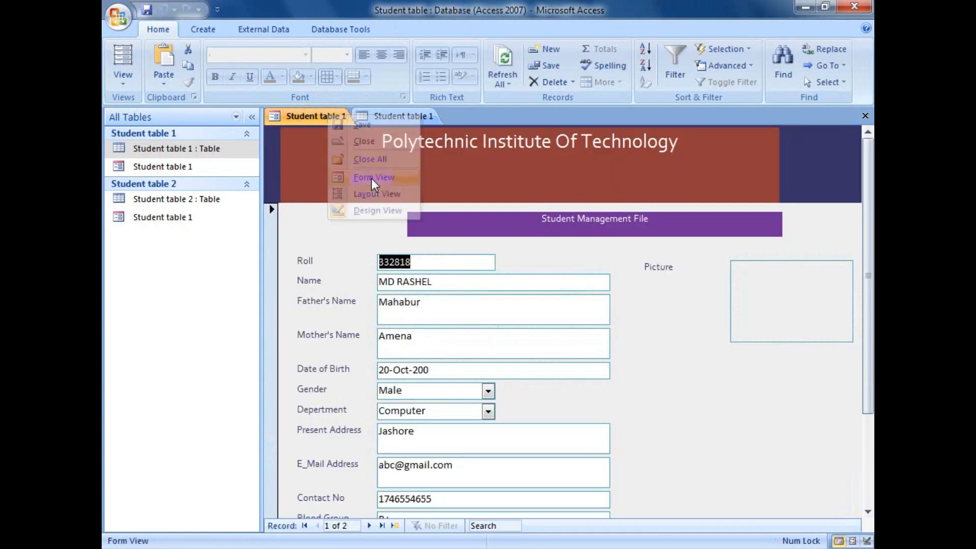
scroll(508, 335, down, 3)
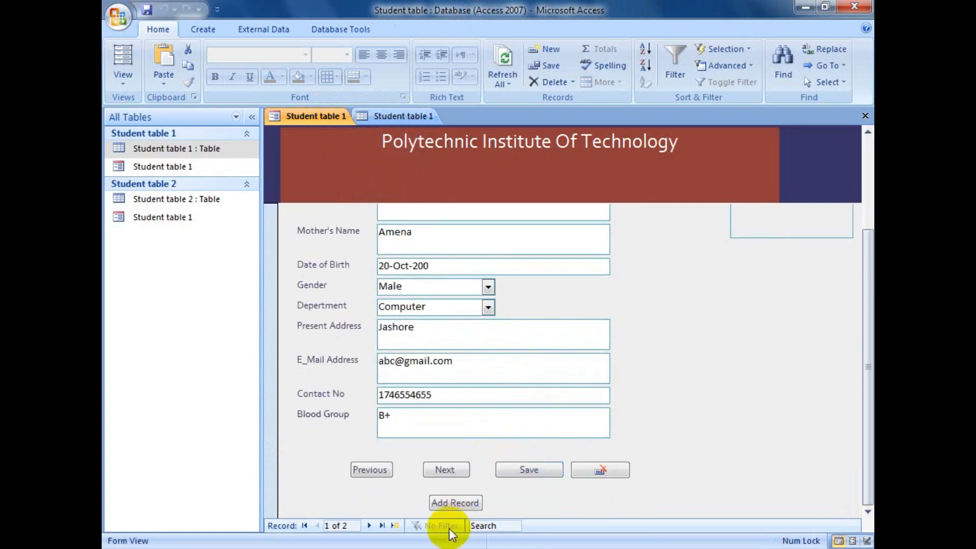
click(449, 502)
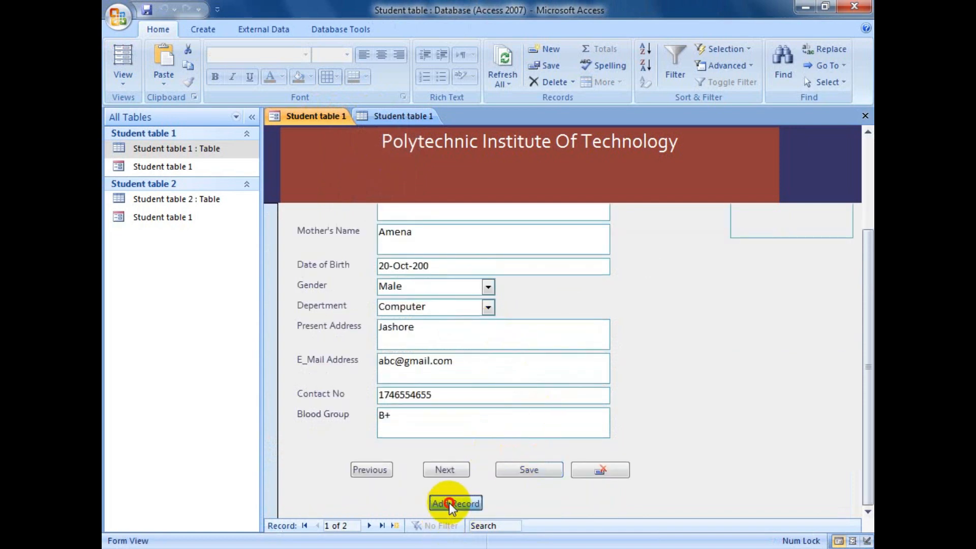
scroll(605, 420, up, 3)
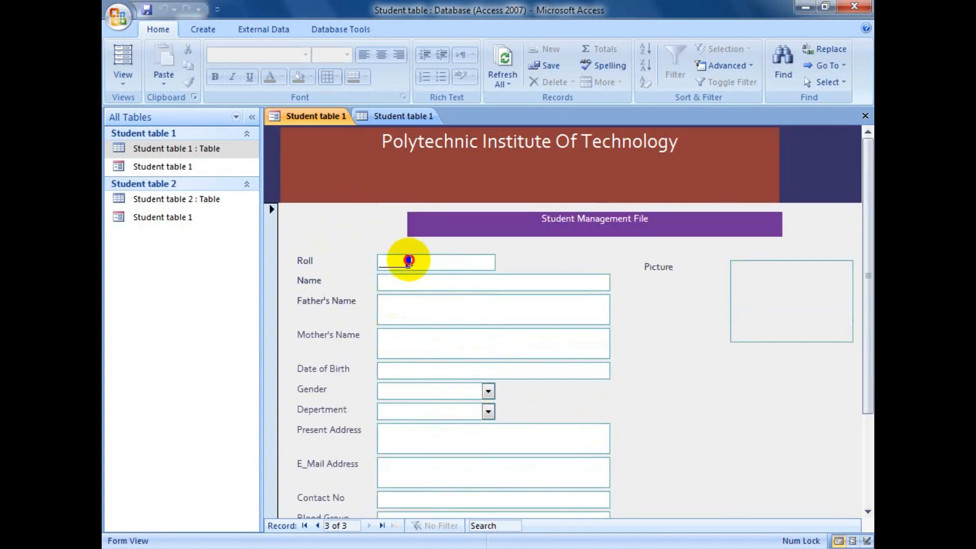
Step through the blank record's Roll, Father's Name, Mother's Name and Date of Birth fields and examine the rest of the form.
click(408, 260)
click(401, 305)
click(409, 337)
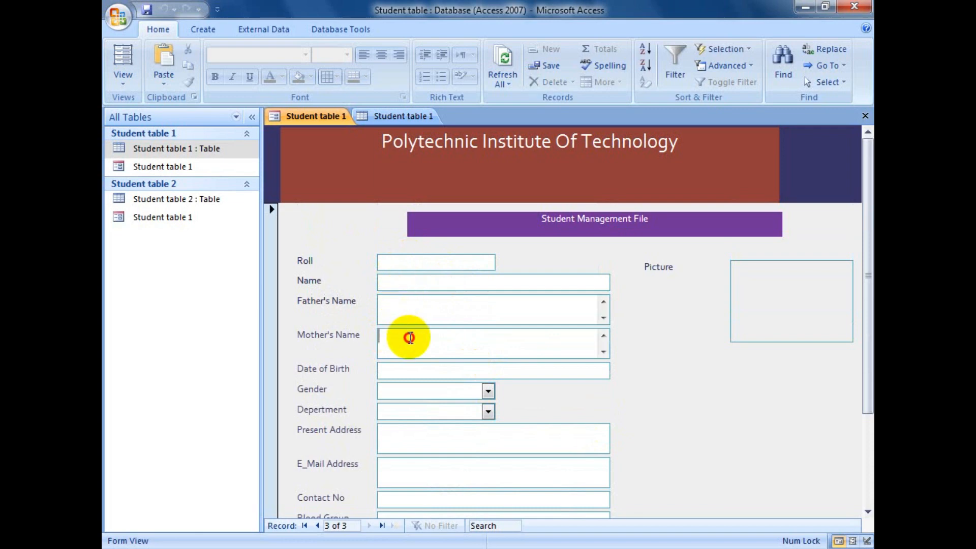
click(425, 370)
scroll(464, 407, down, 4)
scroll(491, 343, up, 4)
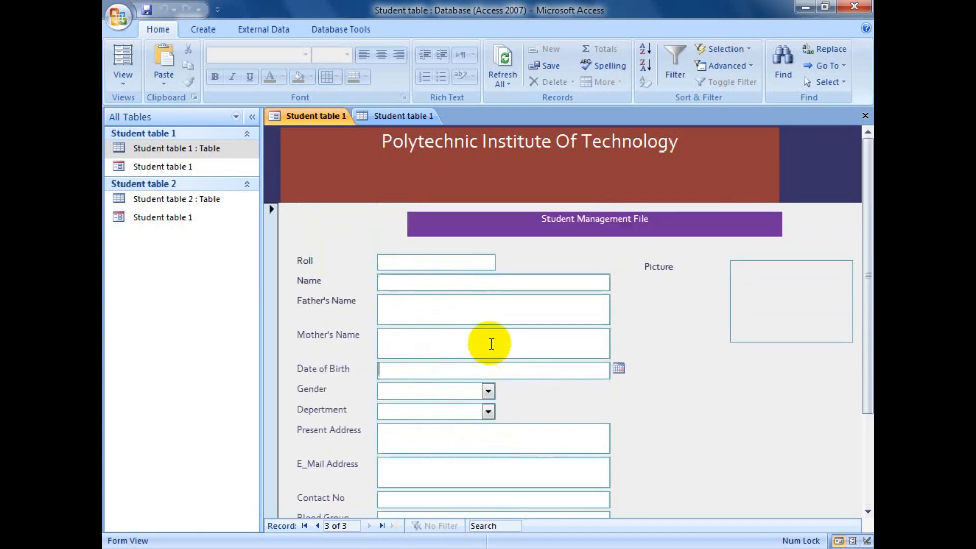
scroll(476, 505, down, 3)
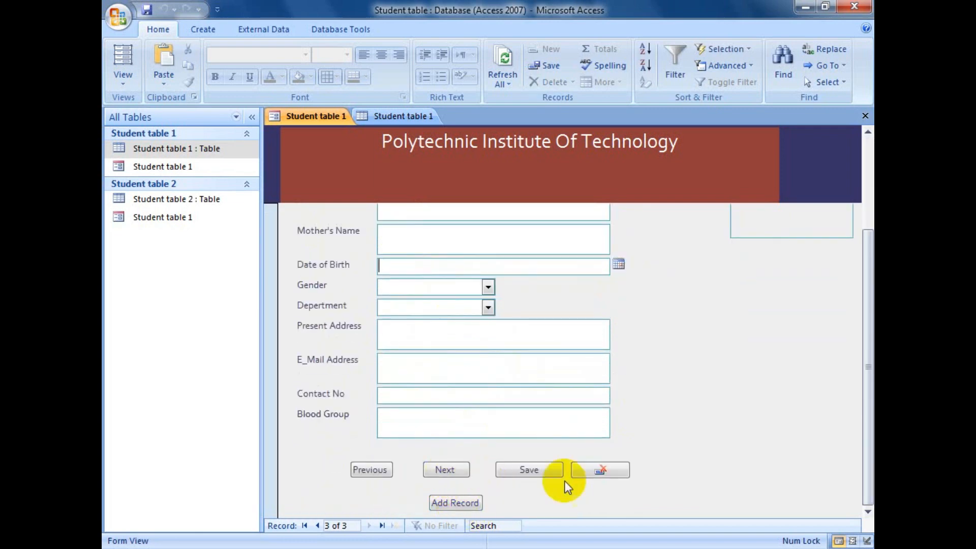
Test the Save button on the blank record and go back to the previous record.
click(545, 467)
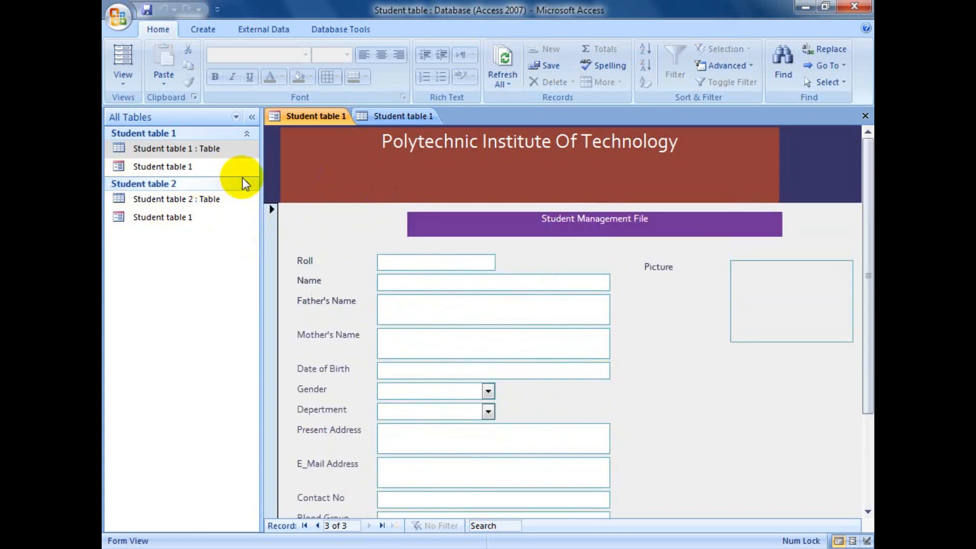
scroll(603, 351, down, 4)
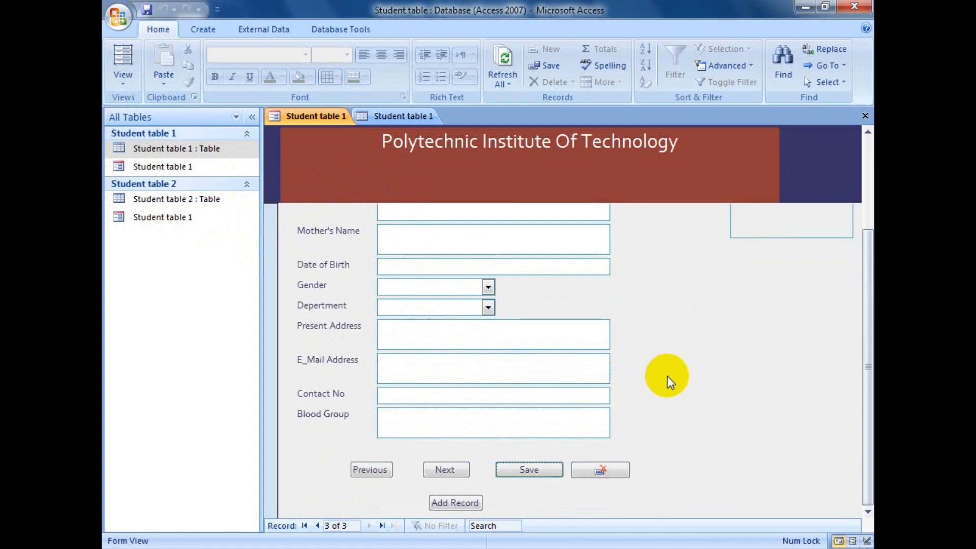
scroll(667, 376, up, 3)
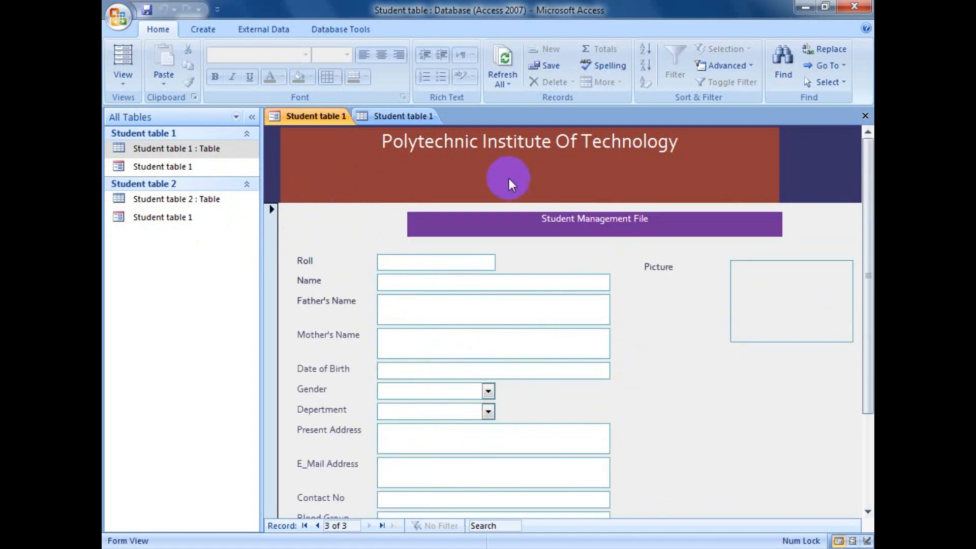
scroll(440, 442, down, 3)
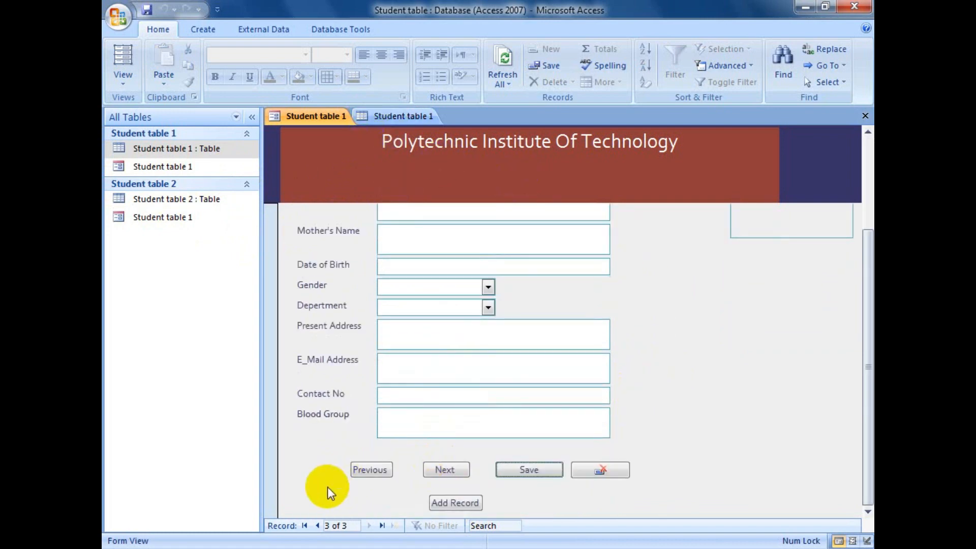
click(370, 470)
scroll(479, 327, up, 3)
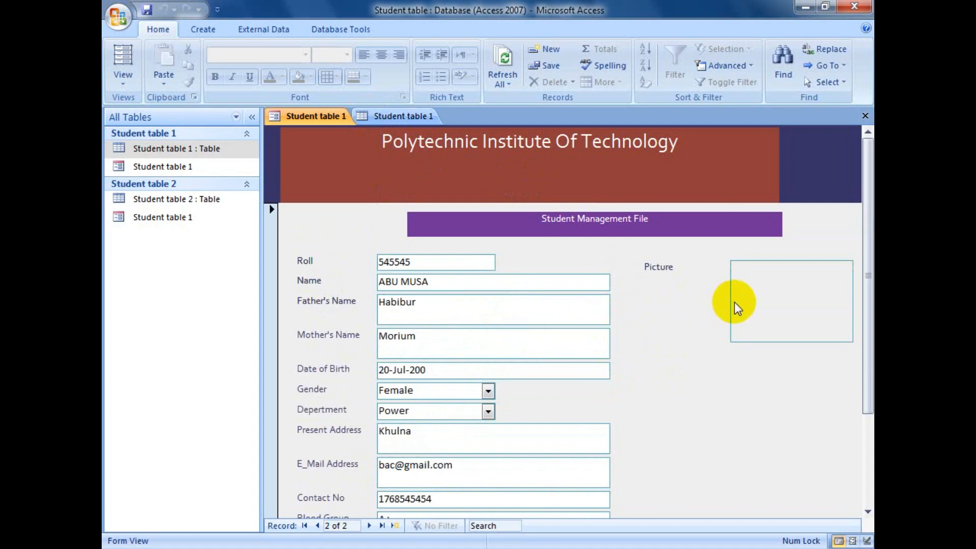
Insert a new Microsoft Office Word Document object into the record's Picture field.
click(775, 301)
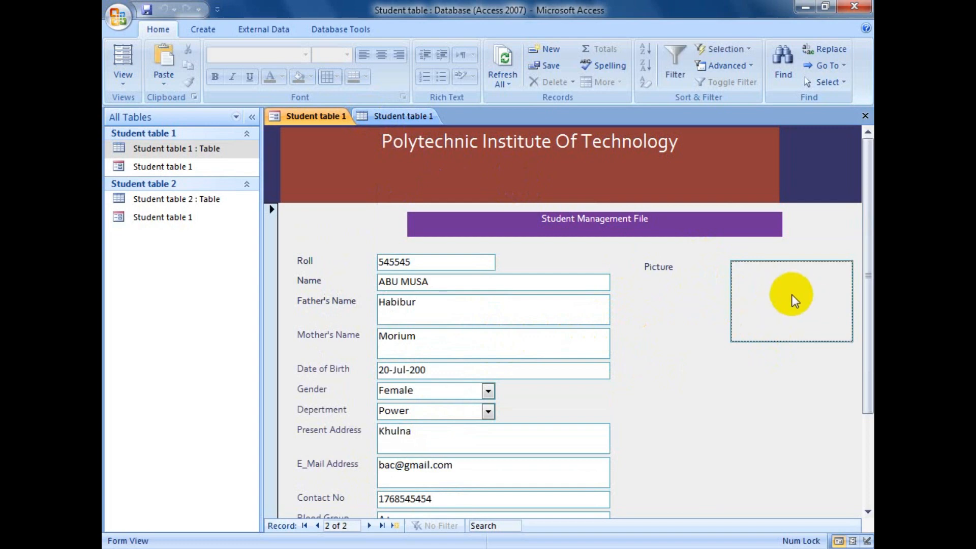
right_click(793, 300)
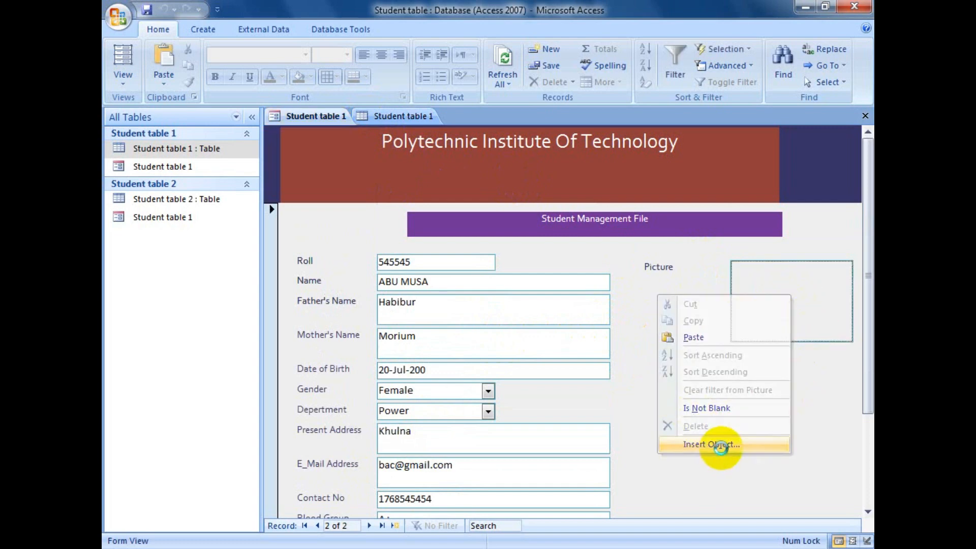
click(721, 445)
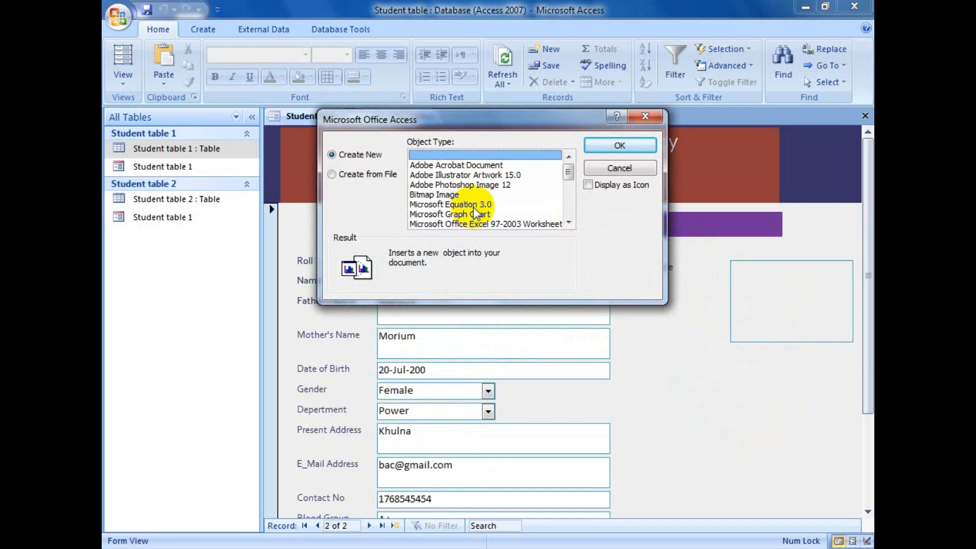
click(505, 216)
scroll(505, 215, down, 1)
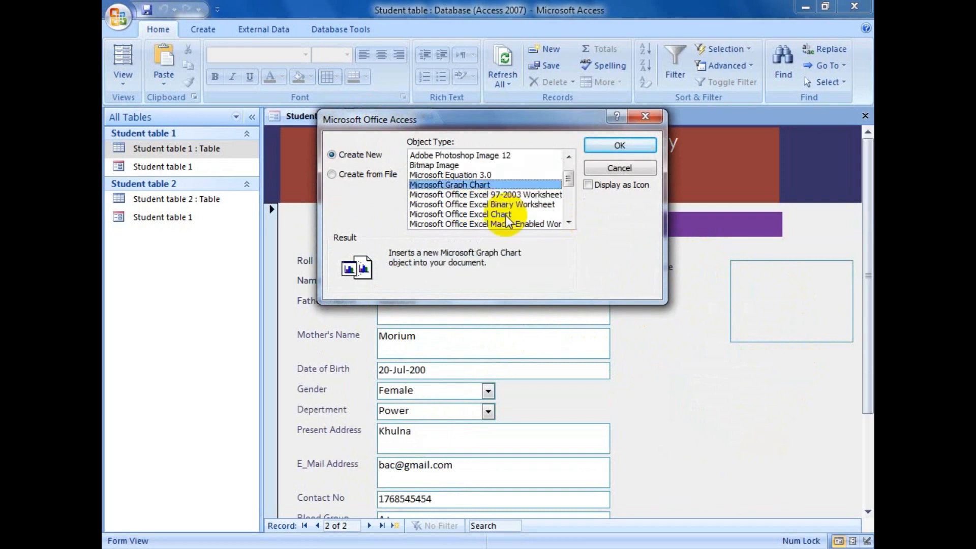
scroll(505, 215, down, 4)
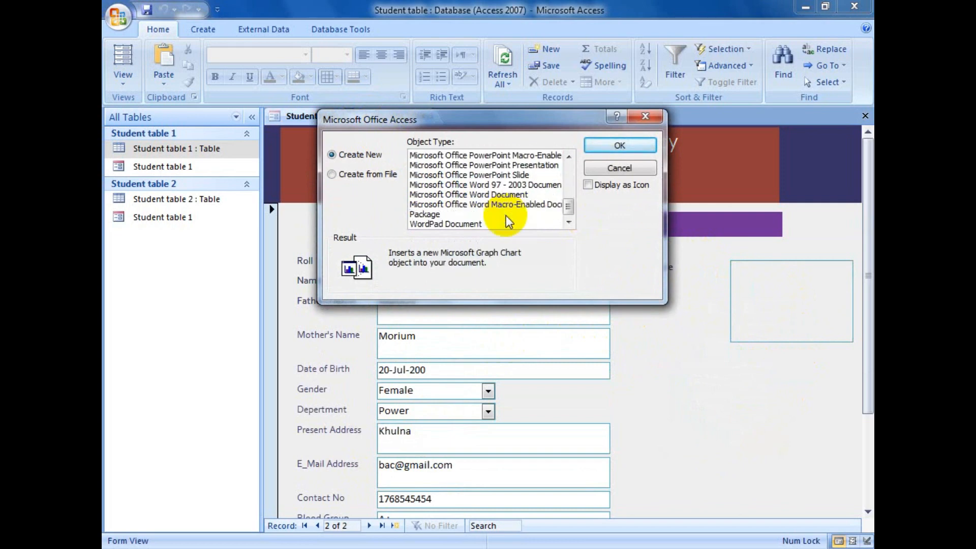
click(487, 195)
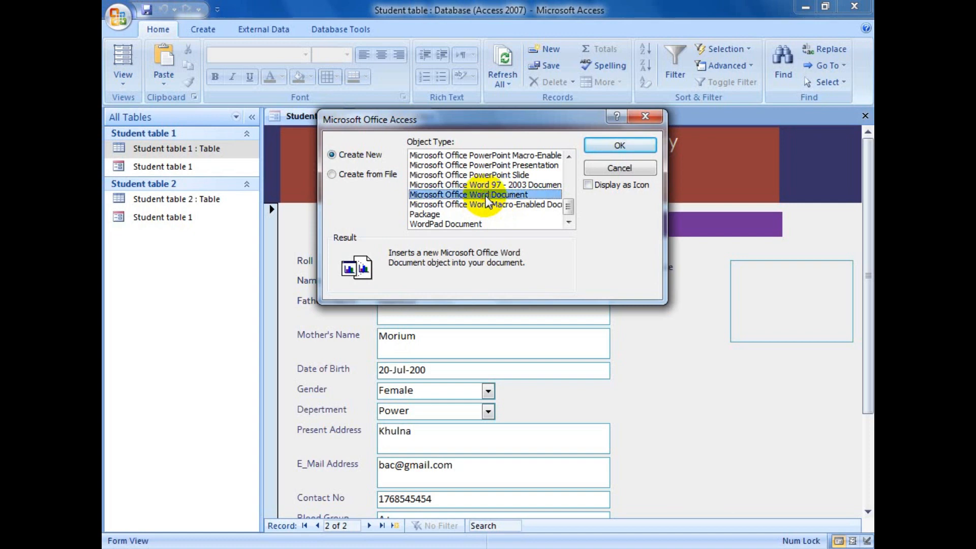
click(606, 147)
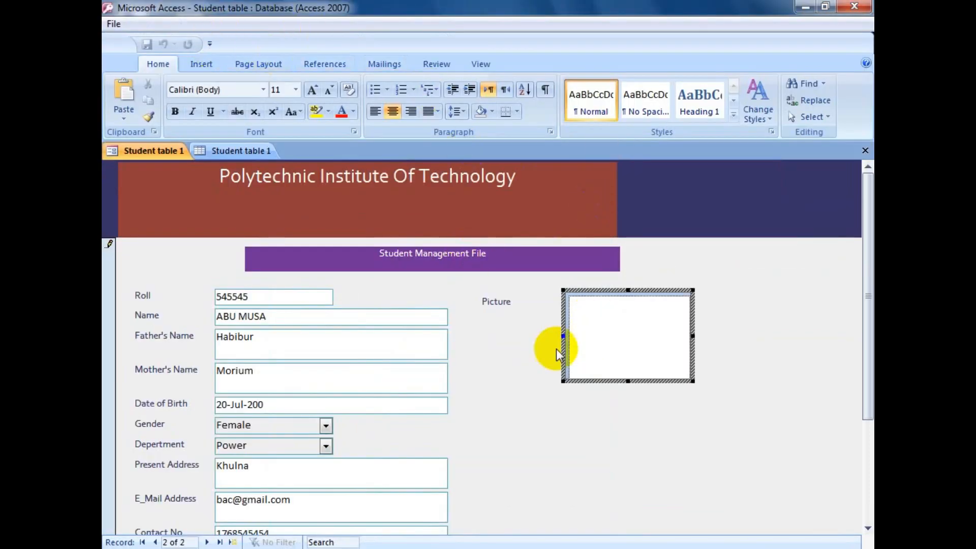
Insert the Penguins image from the Sample Pictures folder into the Word document object in the record's Picture field.
click(198, 62)
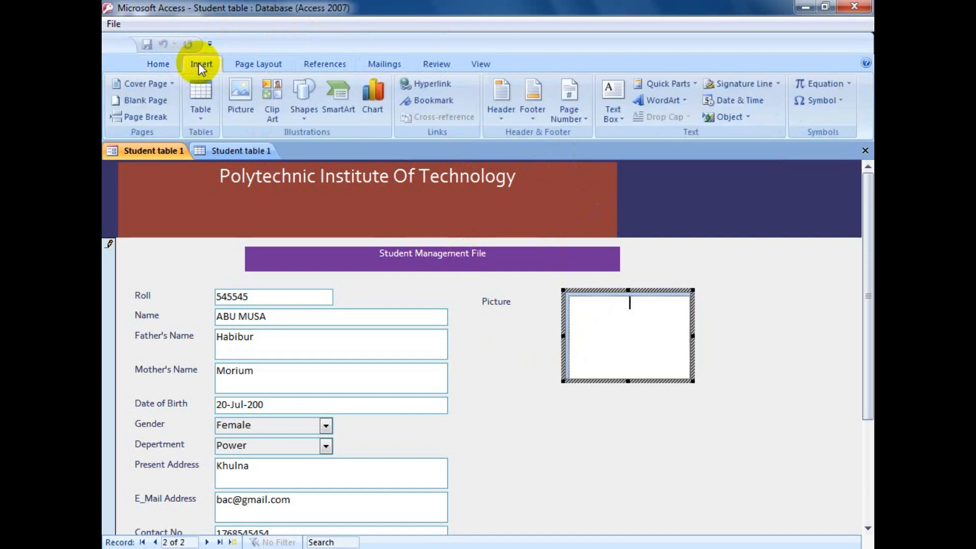
click(237, 109)
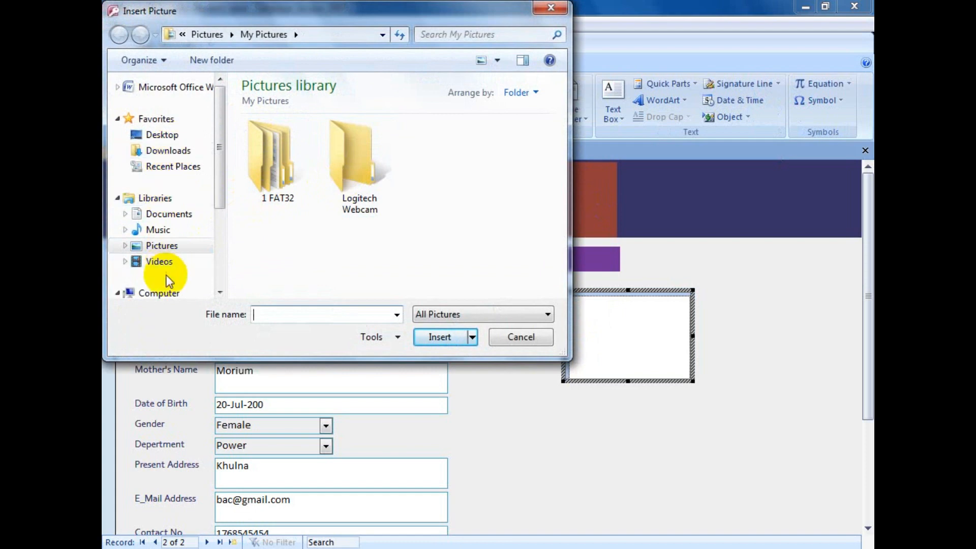
click(163, 246)
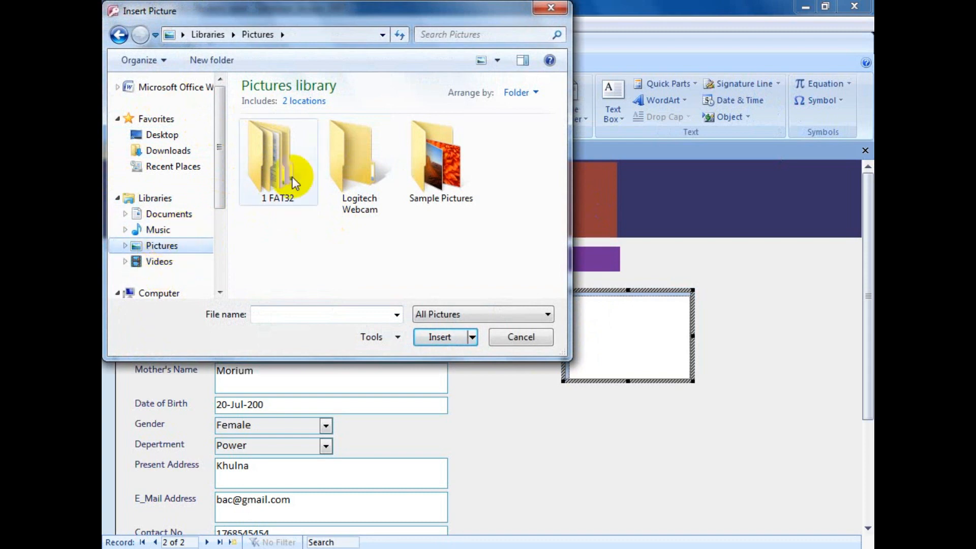
scroll(275, 233, down, 1)
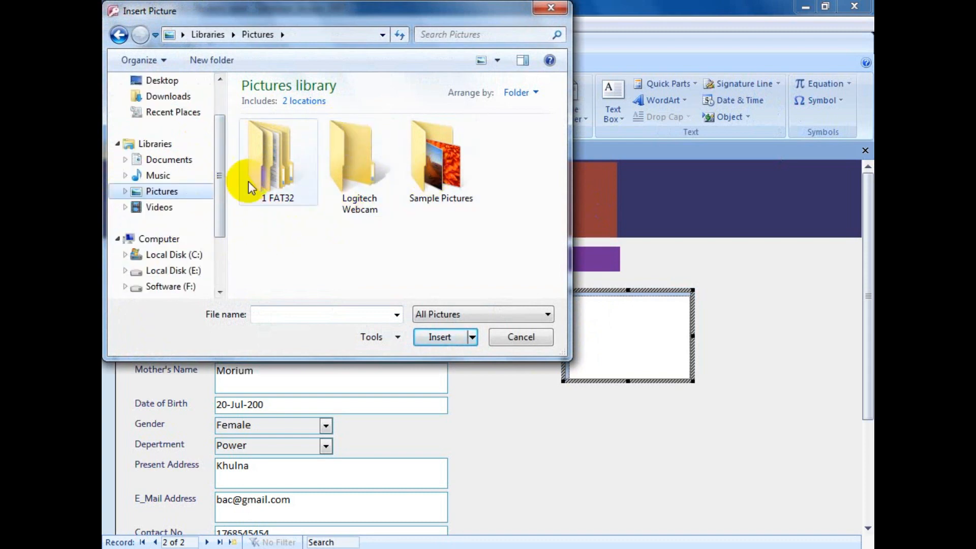
click(426, 175)
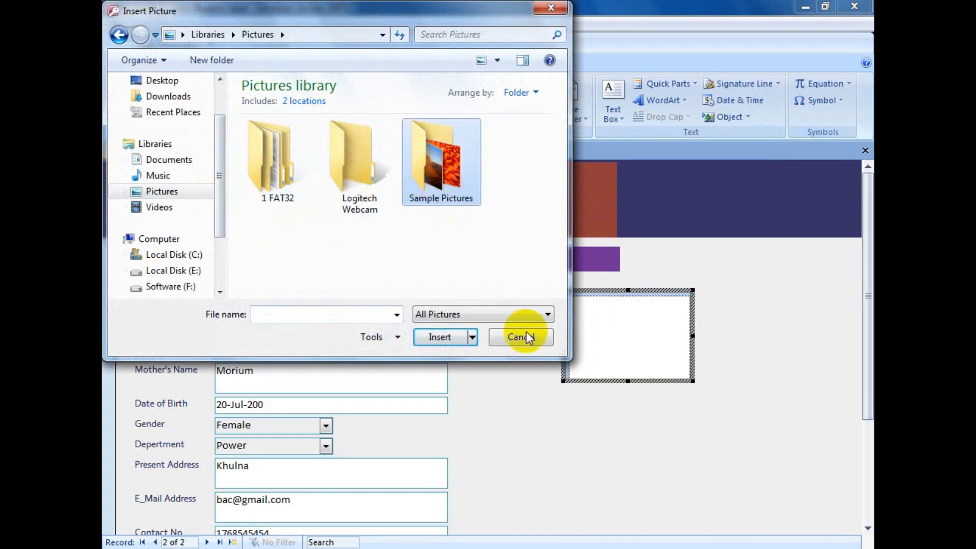
click(453, 206)
double_click(453, 206)
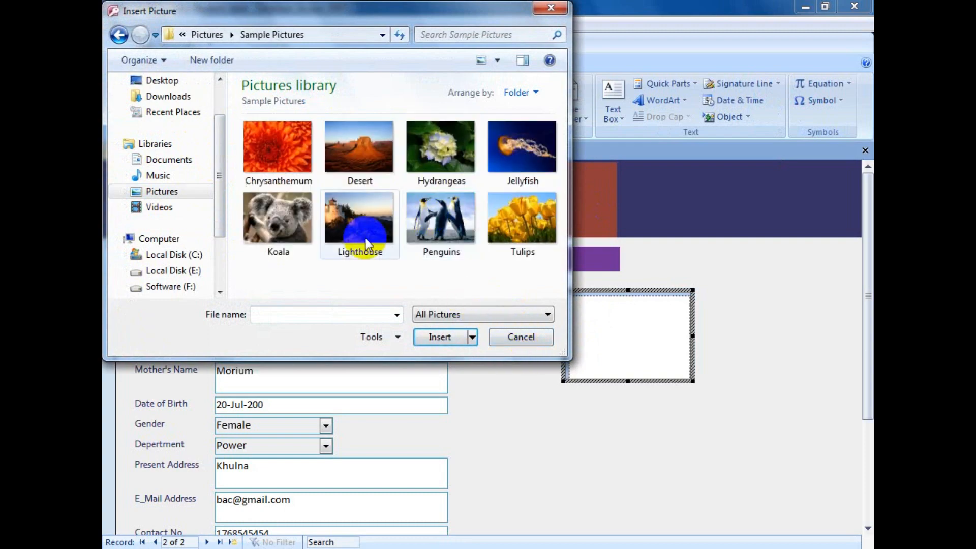
click(441, 221)
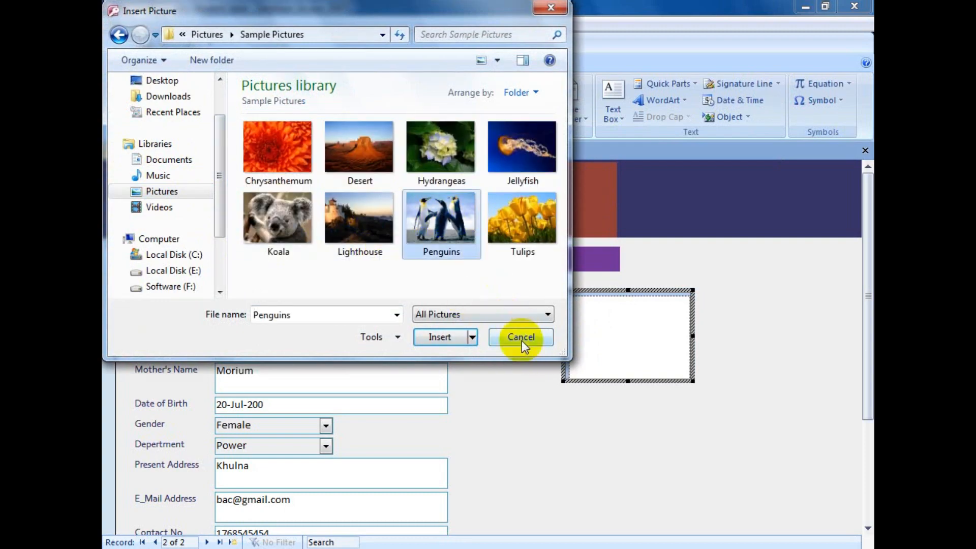
click(440, 335)
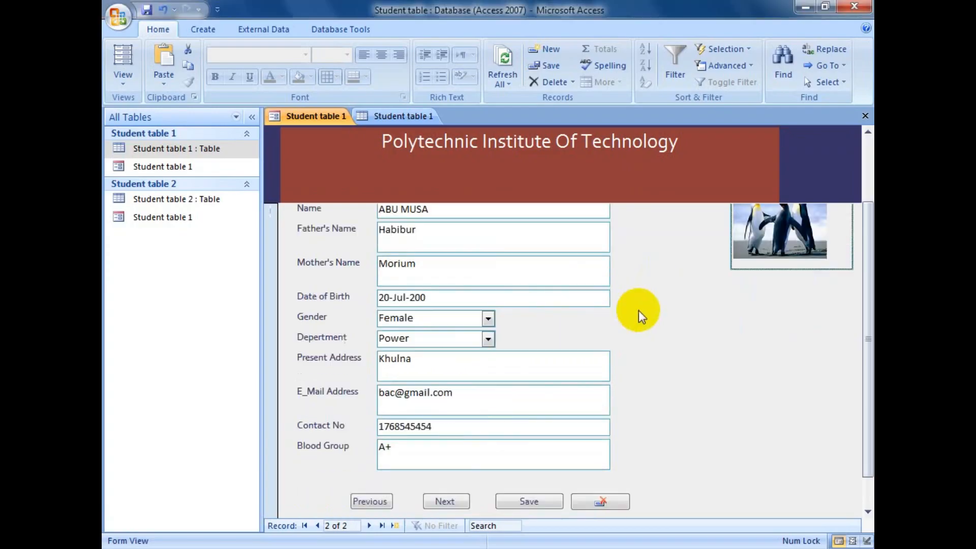
Review the record with its inserted picture and save it using the form's Save button.
scroll(694, 296, down, 1)
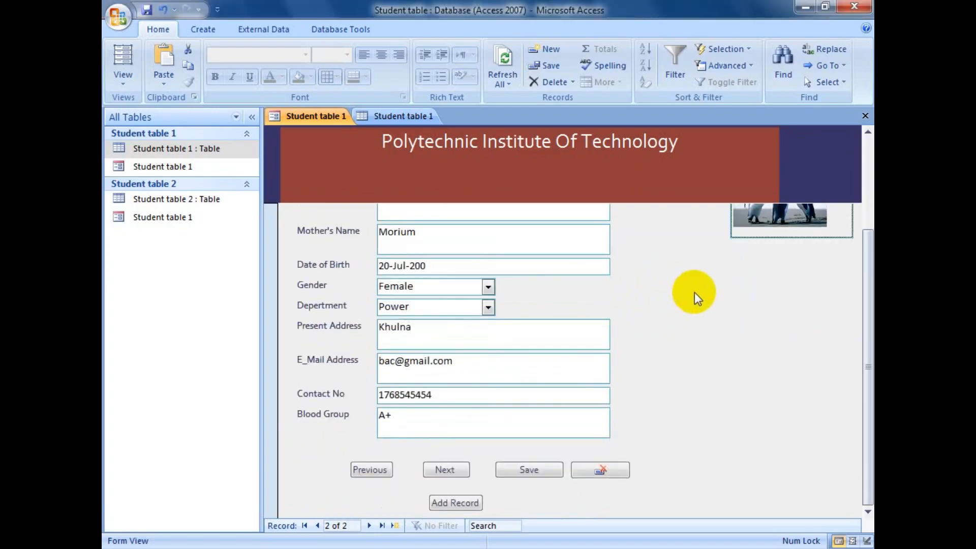
scroll(694, 301, up, 3)
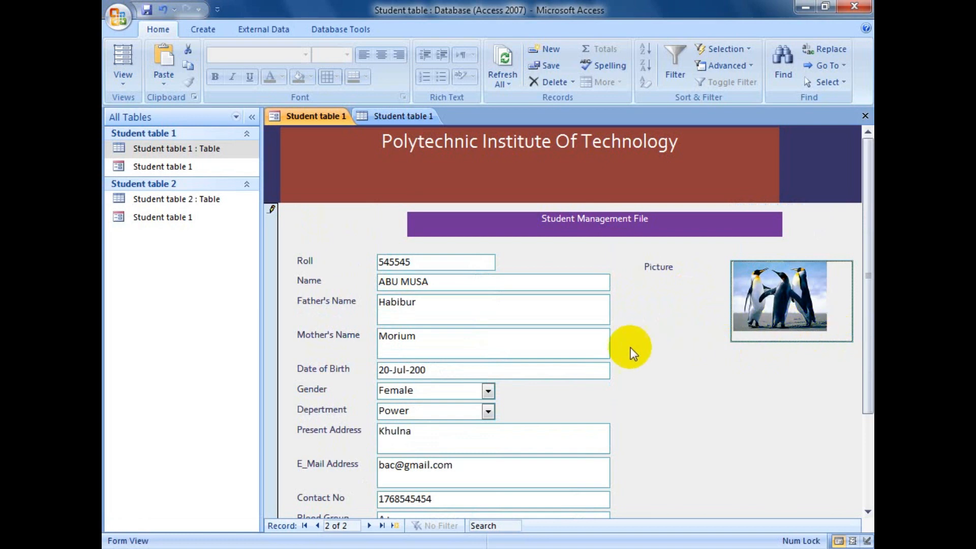
scroll(631, 348, down, 3)
scroll(632, 337, up, 3)
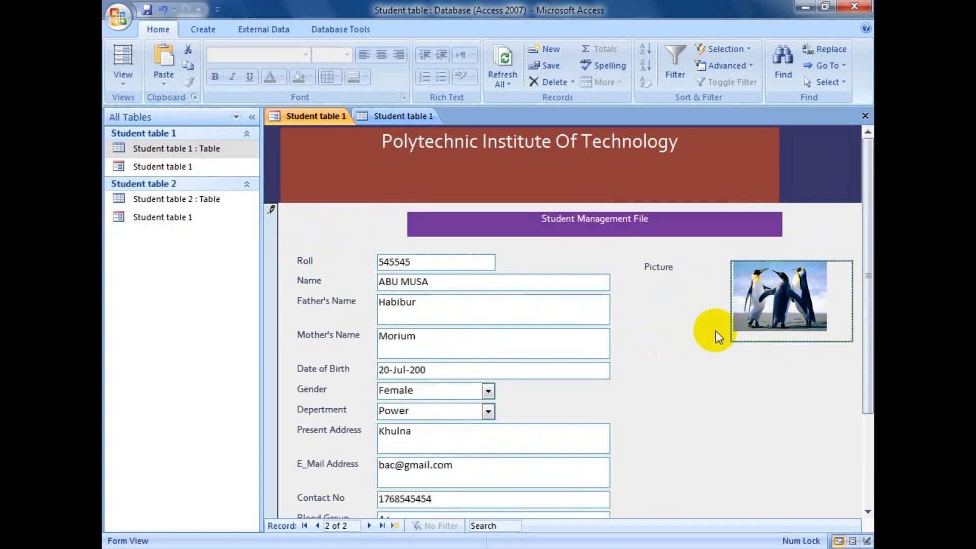
scroll(709, 327, down, 3)
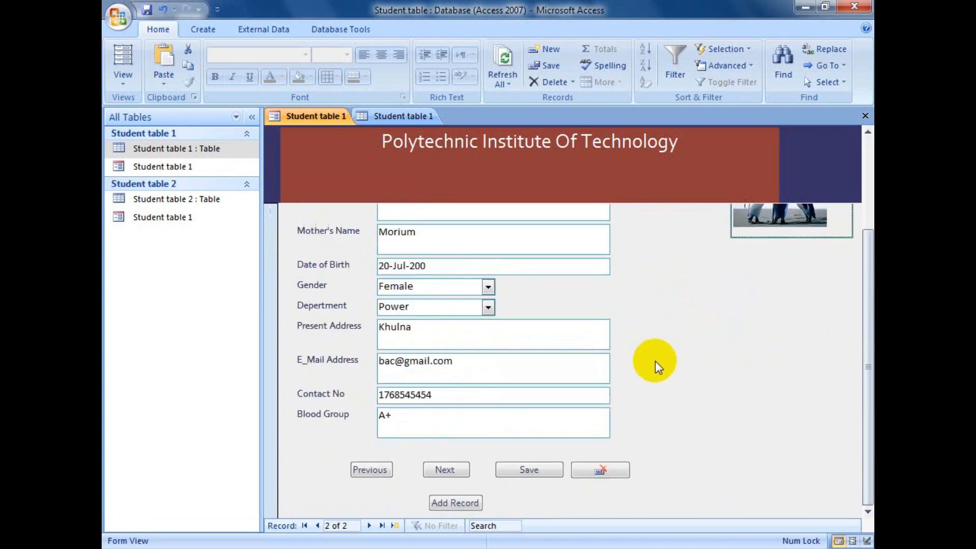
click(536, 470)
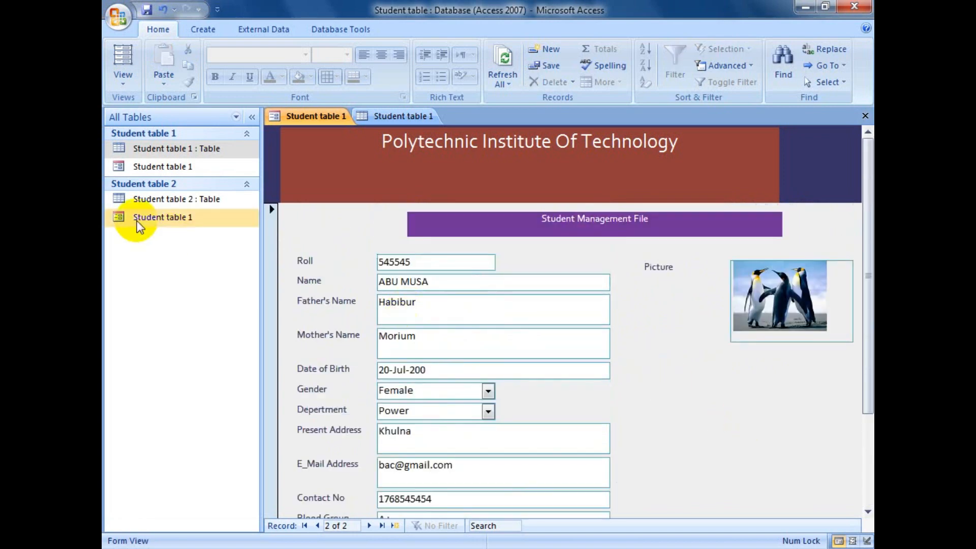
Close the open Student table 1 form and the Student table 1 datasheet.
right_click(328, 115)
click(349, 132)
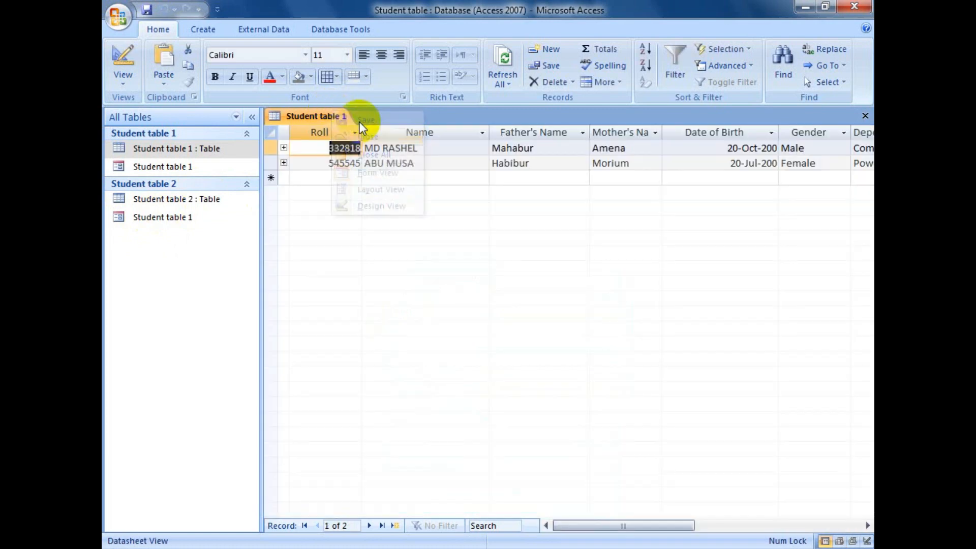
right_click(325, 113)
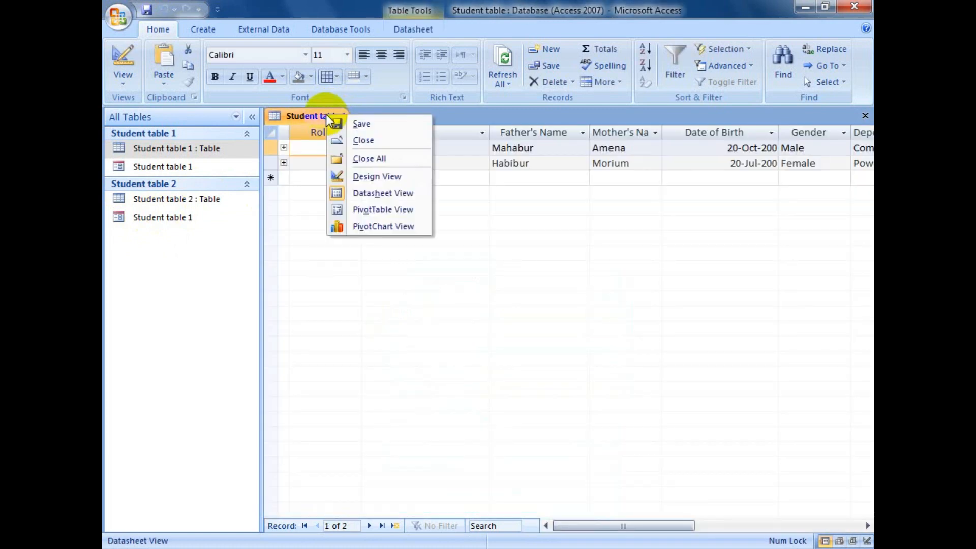
click(349, 139)
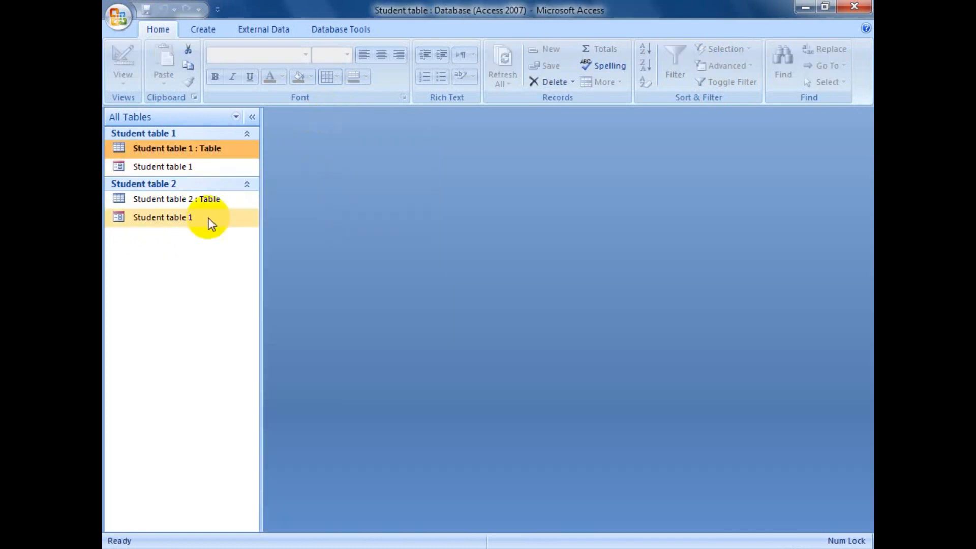
Reopen the Student table 1 form listed under the Student table 1 group and go to the next record.
double_click(172, 168)
scroll(533, 305, down, 3)
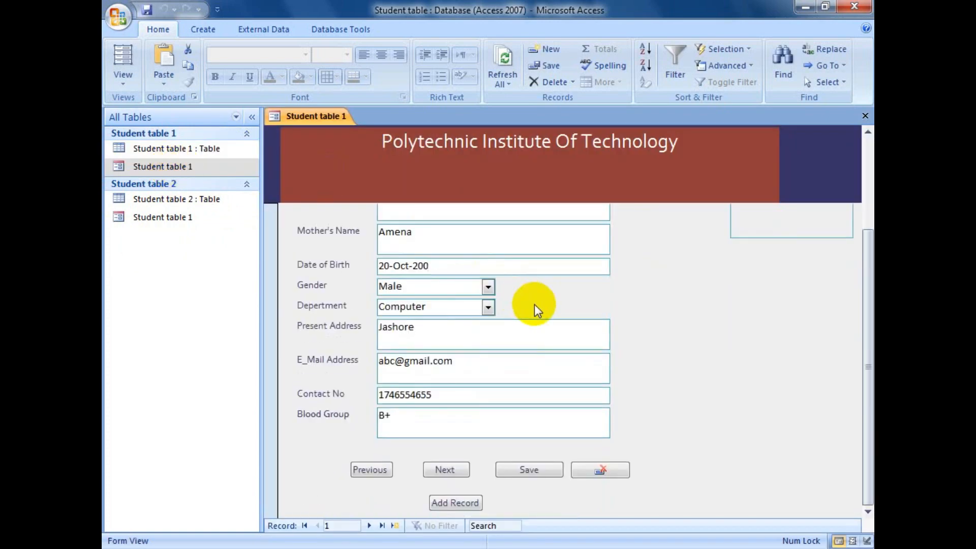
scroll(577, 331, up, 3)
scroll(588, 381, down, 3)
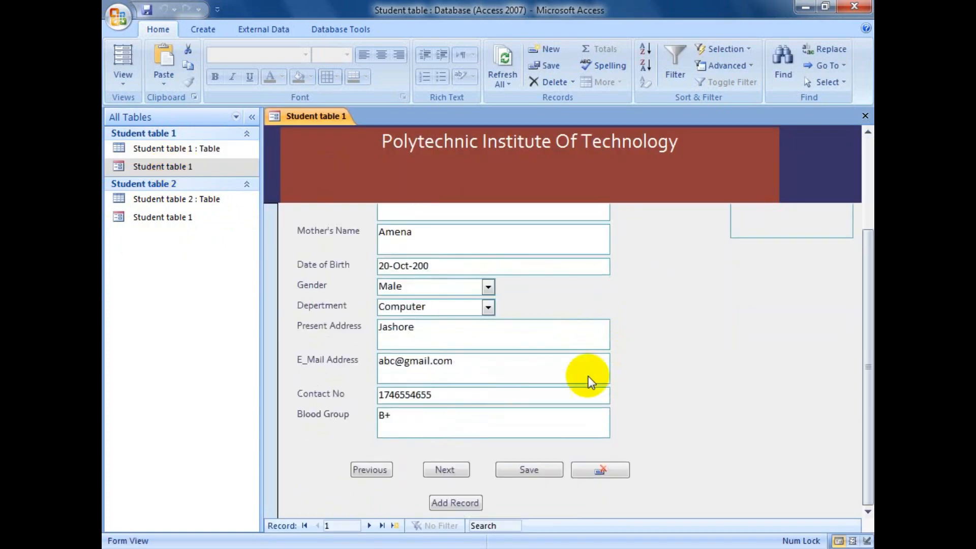
click(445, 470)
Examine the second record's stored picture, its field values and the form's record buttons.
scroll(729, 312, up, 1)
scroll(562, 322, down, 1)
scroll(446, 296, up, 1)
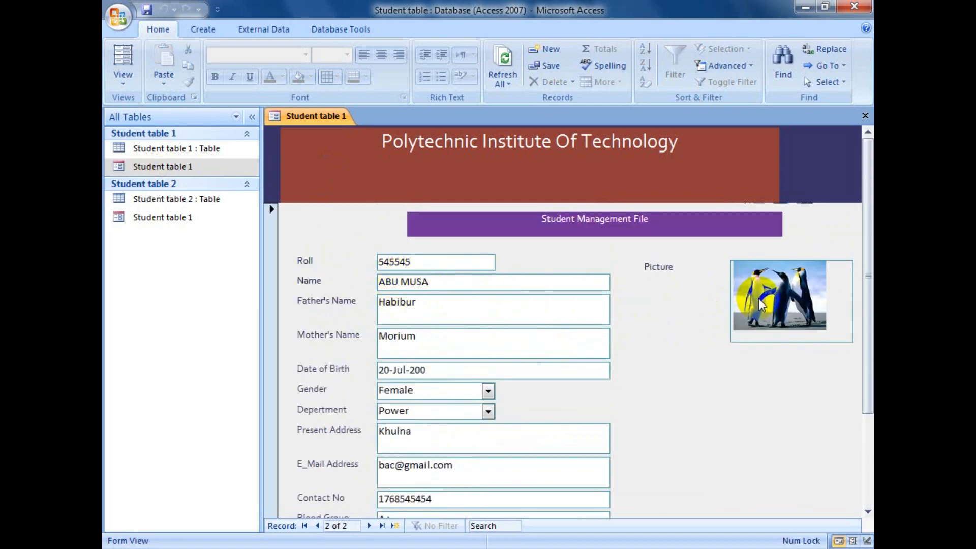
scroll(706, 371, down, 1)
scroll(706, 371, up, 1)
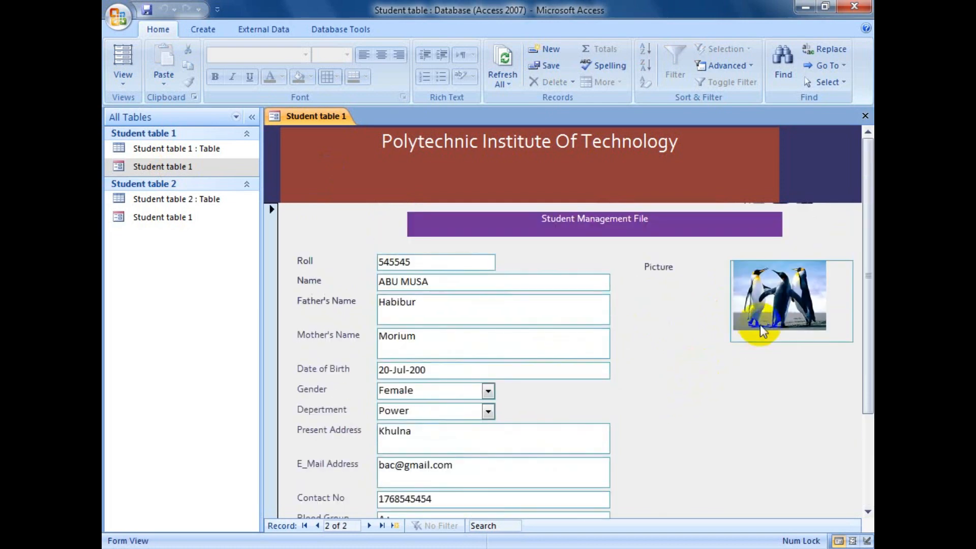
scroll(783, 350, down, 2)
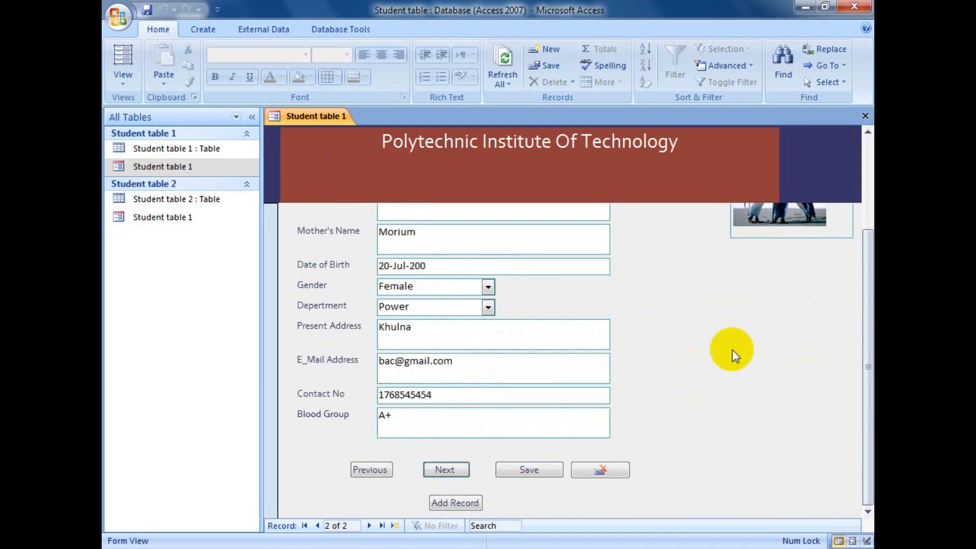
scroll(710, 340, up, 2)
scroll(717, 345, down, 1)
scroll(716, 346, up, 1)
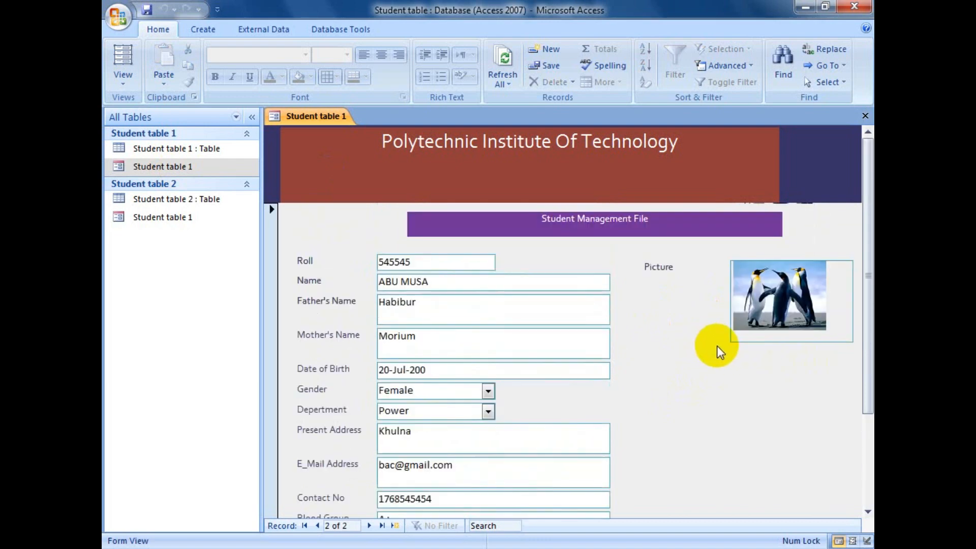
scroll(716, 346, down, 2)
scroll(687, 352, up, 1)
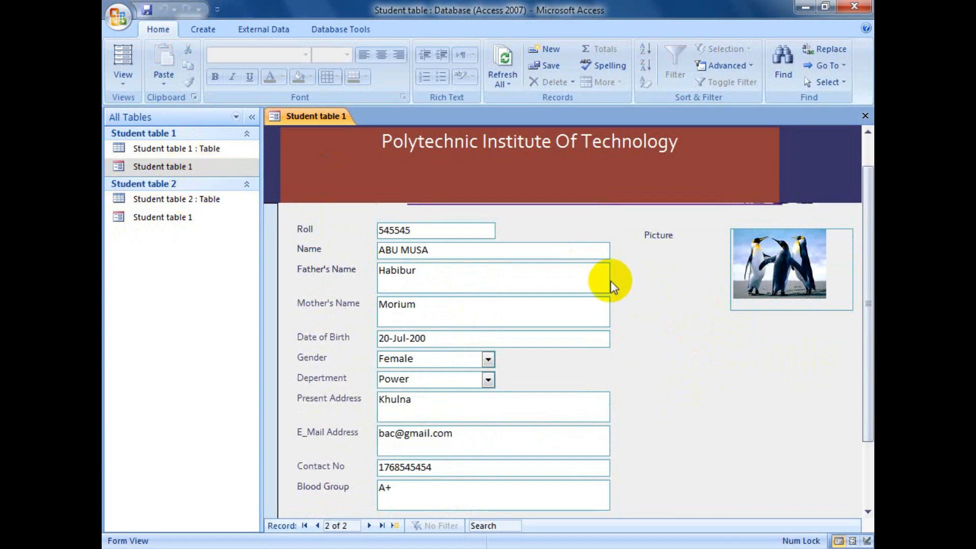
scroll(681, 335, up, 1)
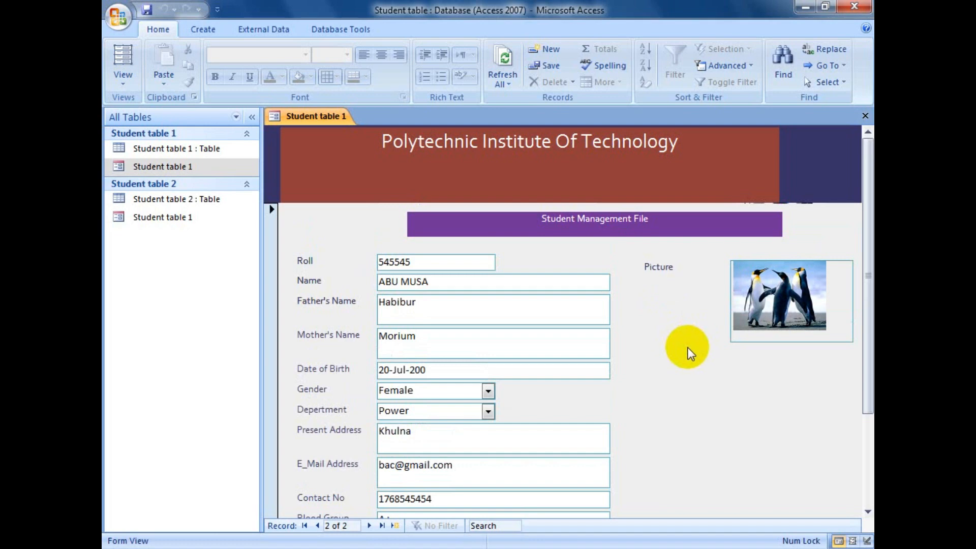
scroll(687, 351, down, 3)
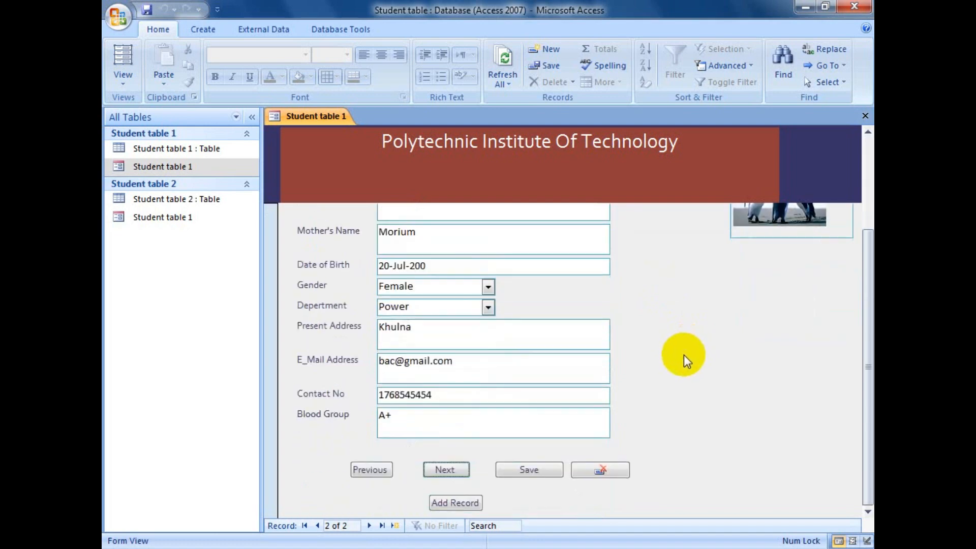